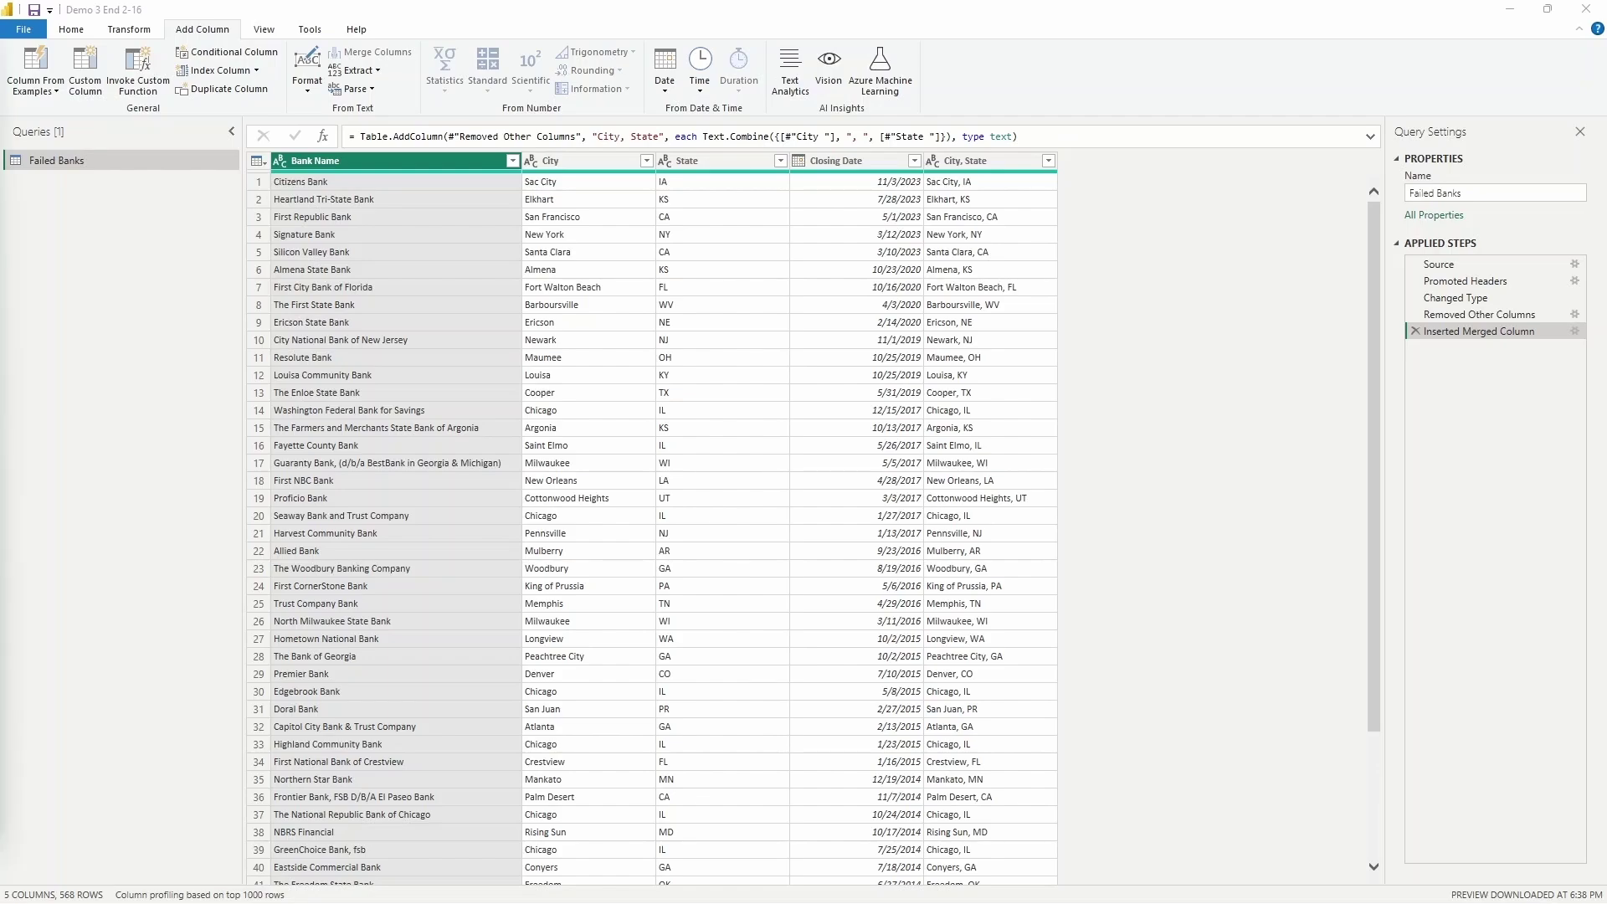
Step: Create a new blank query with the formula = DateTime.LocalNow()
click(59, 35)
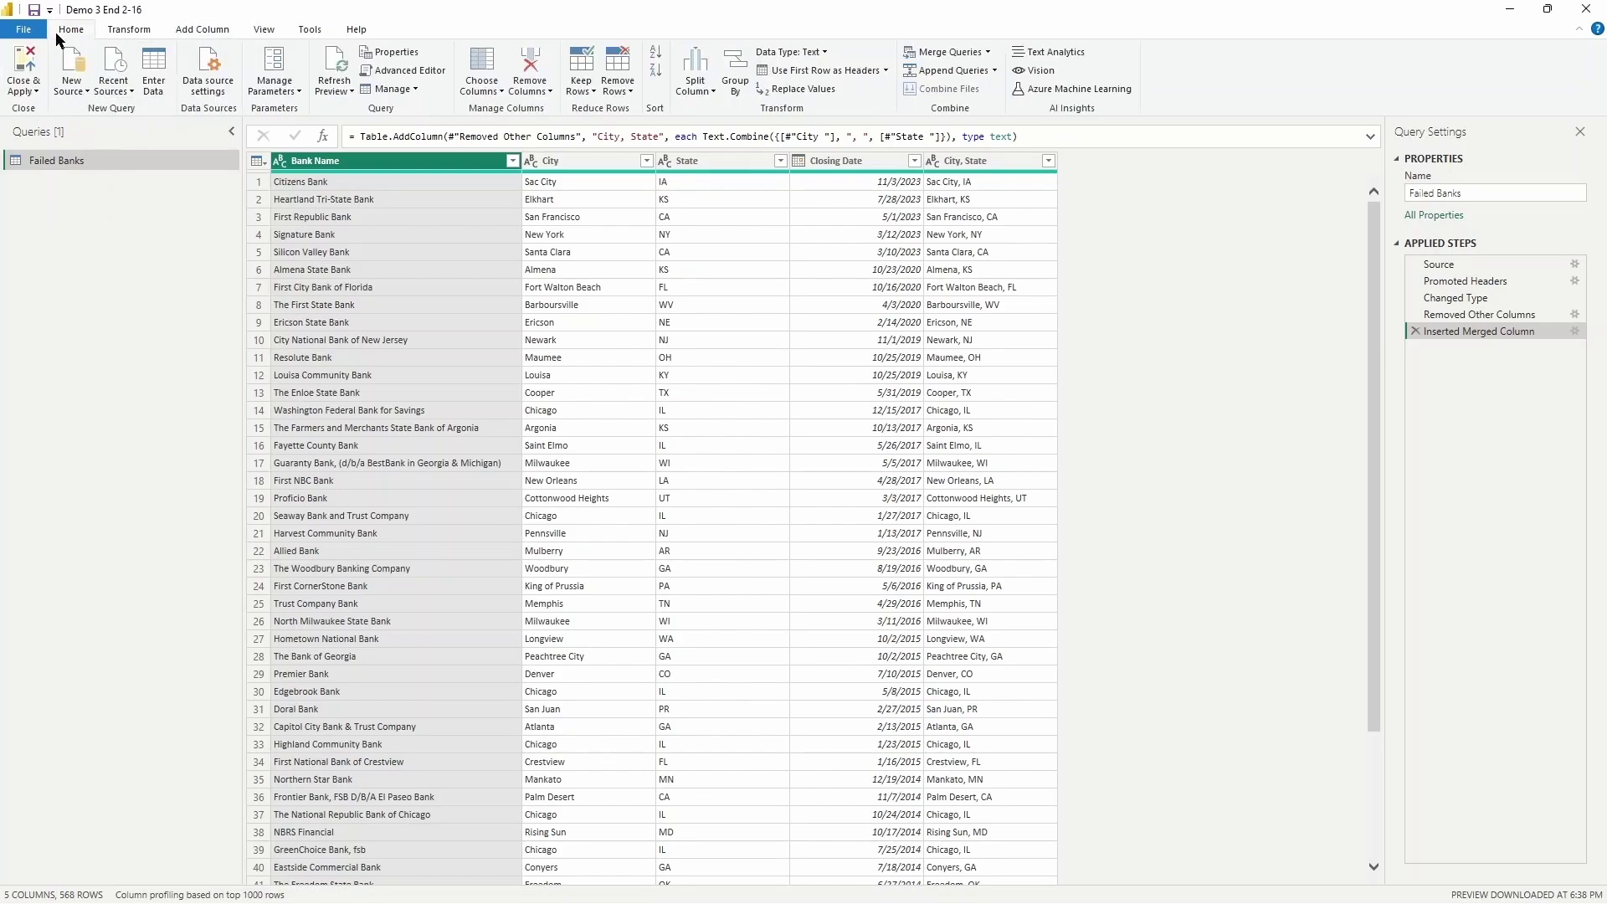
click(82, 92)
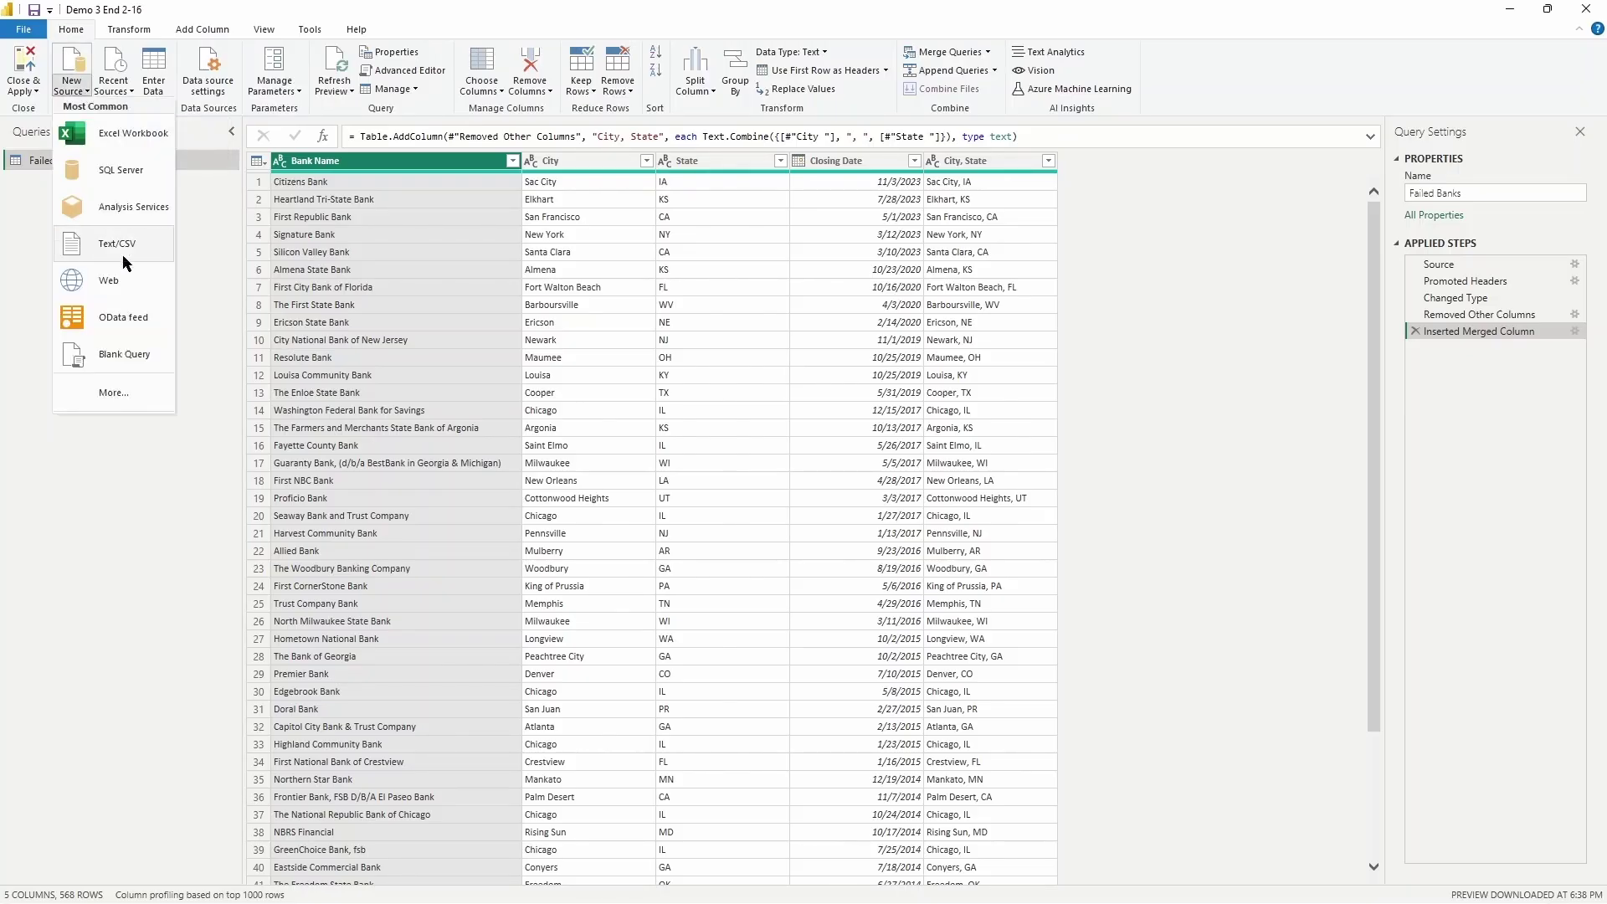
click(155, 359)
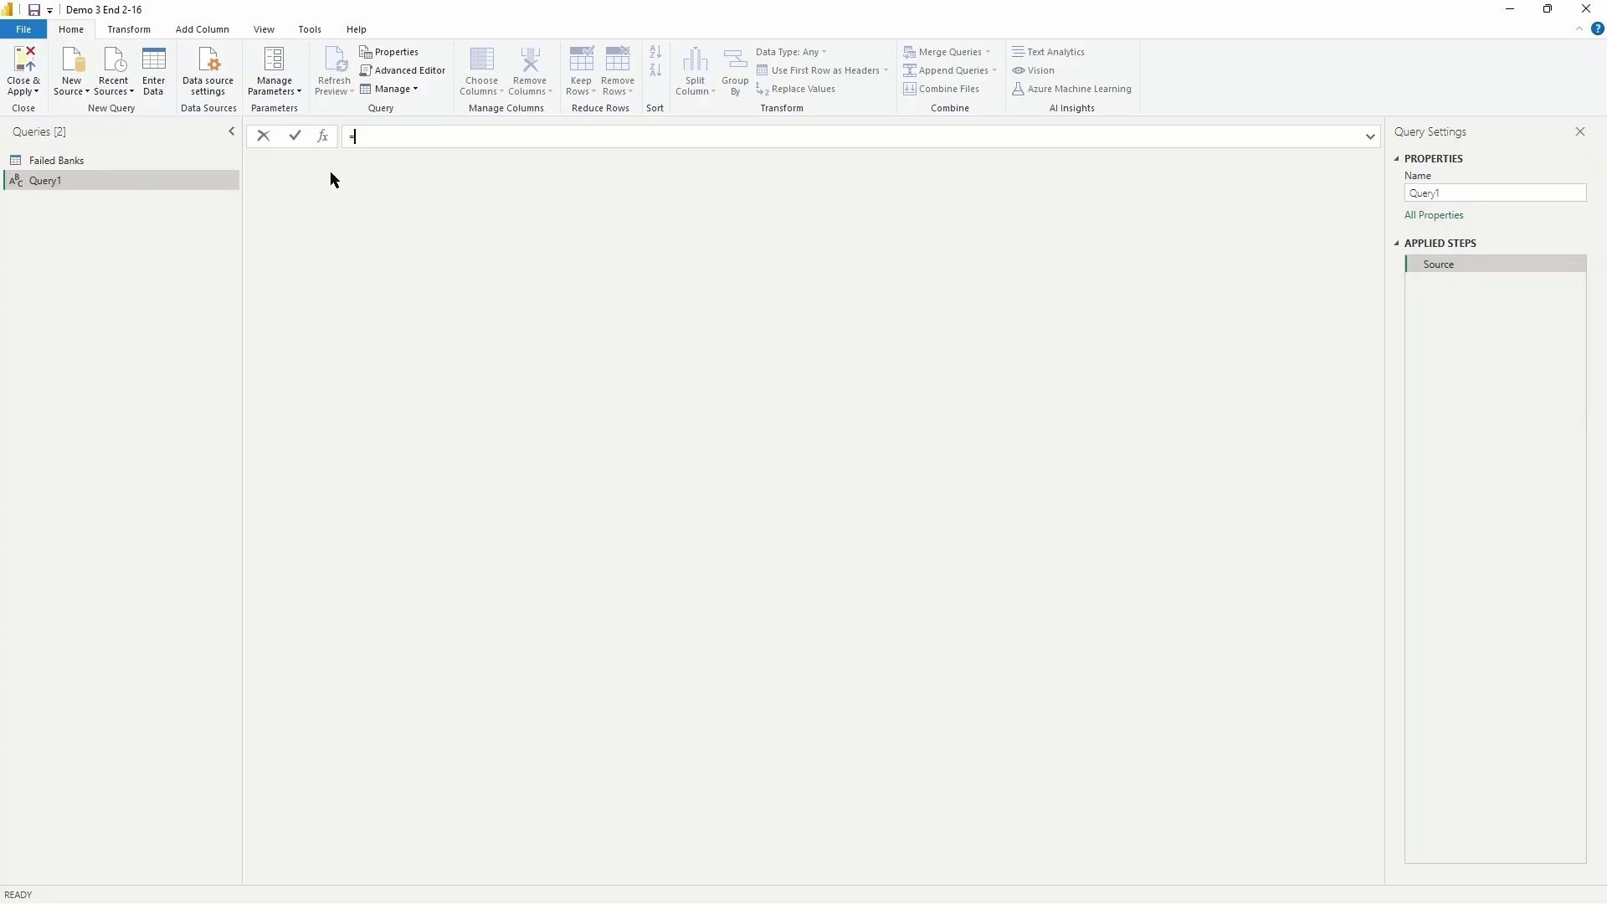
text(Date)
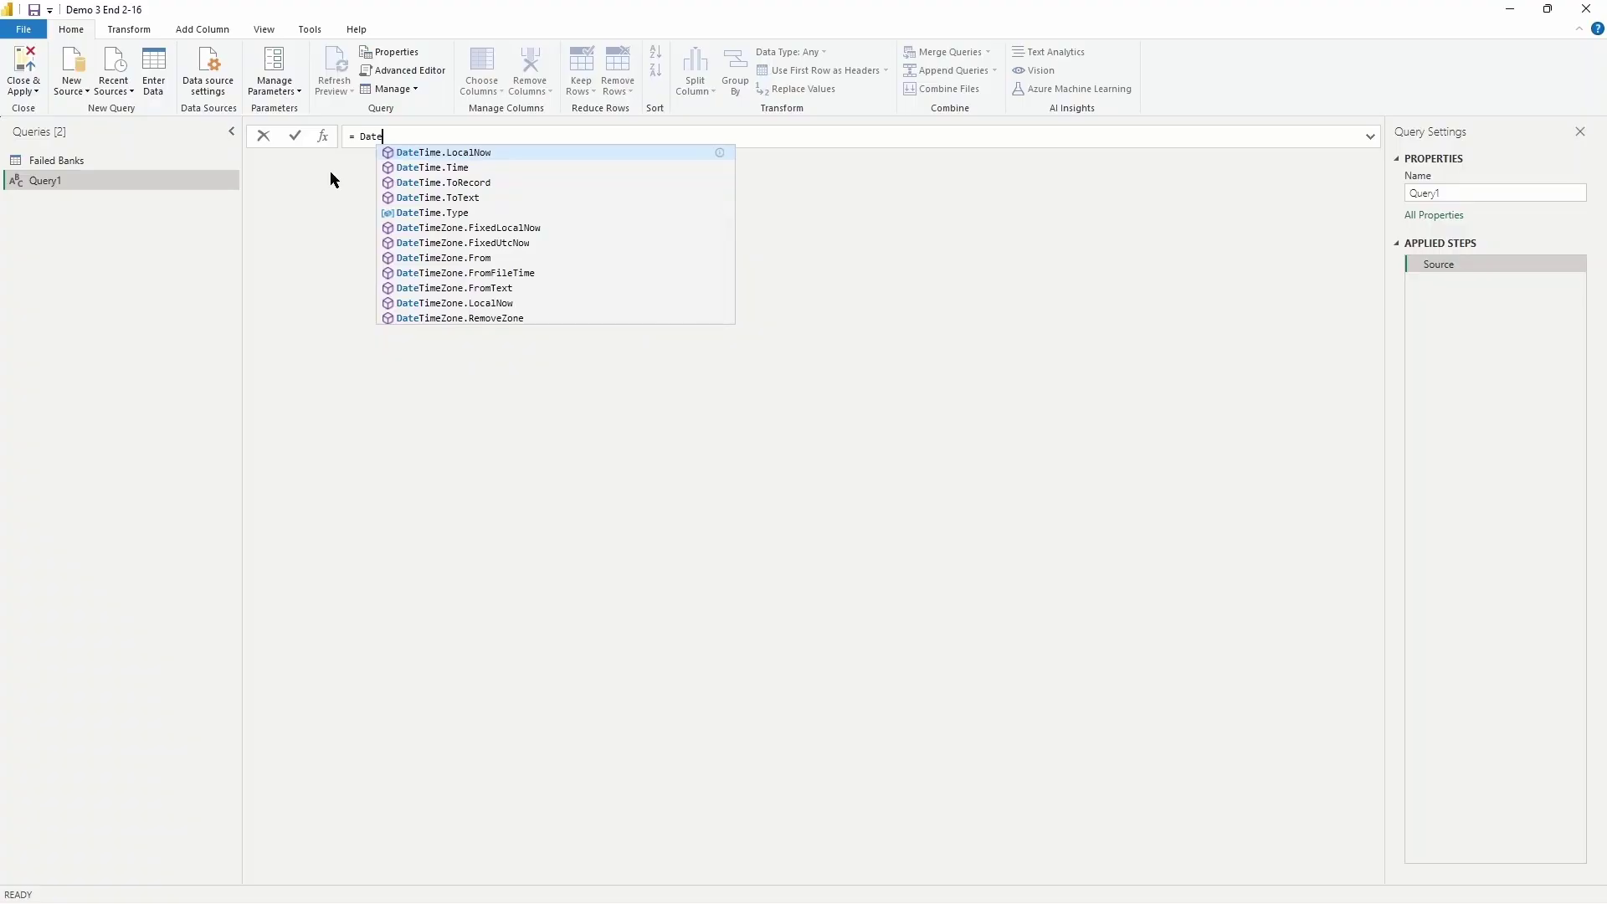
click(411, 154)
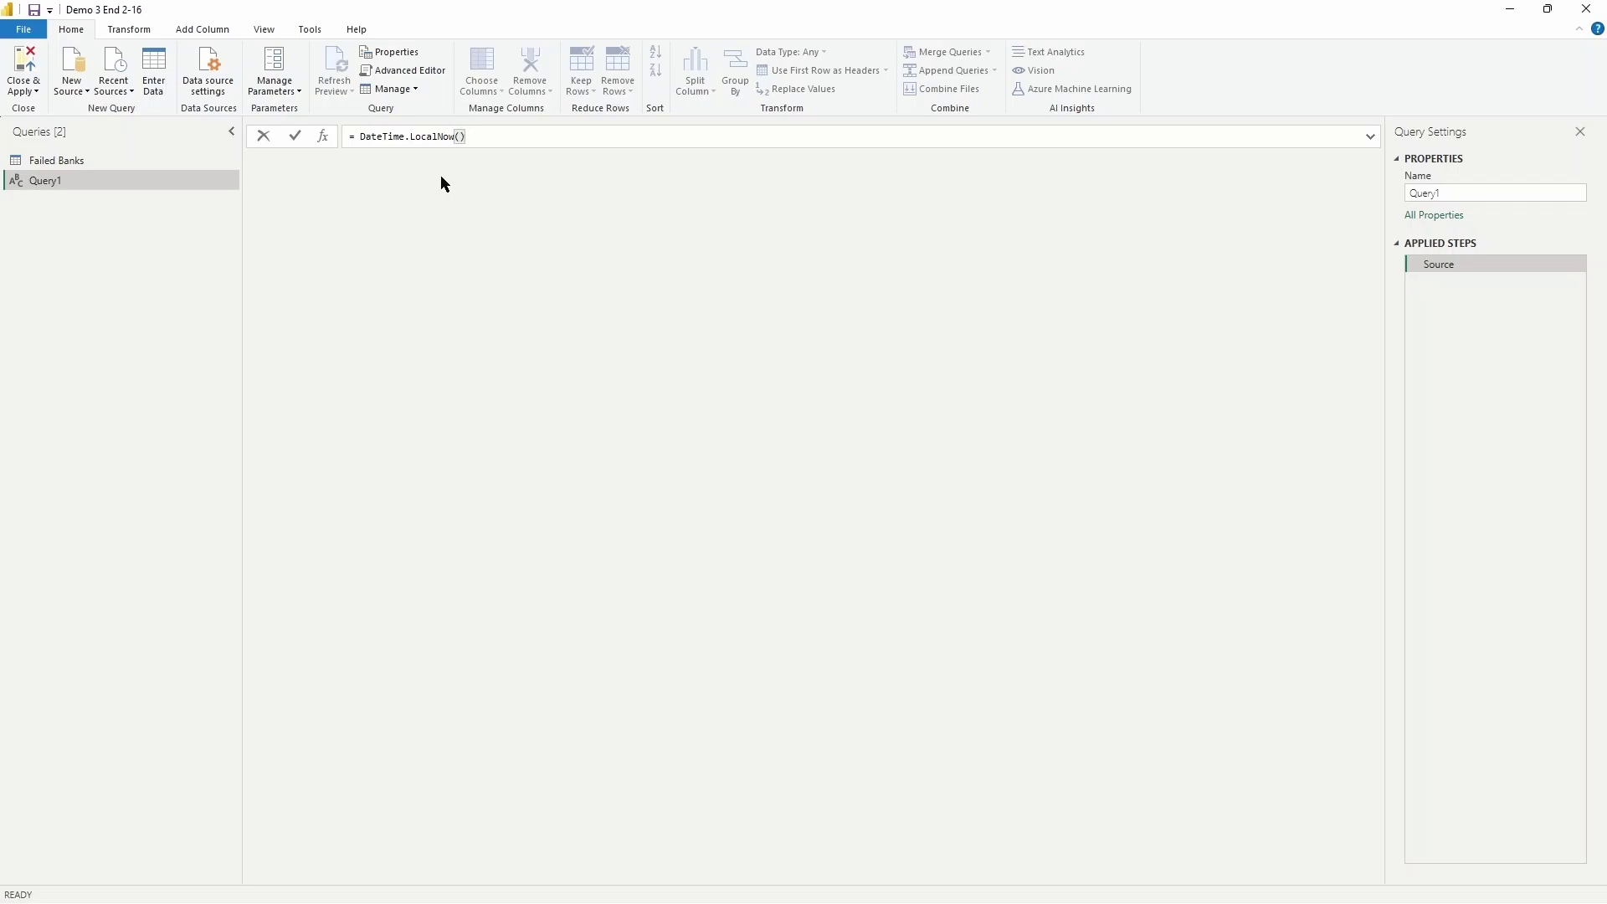
key(Return)
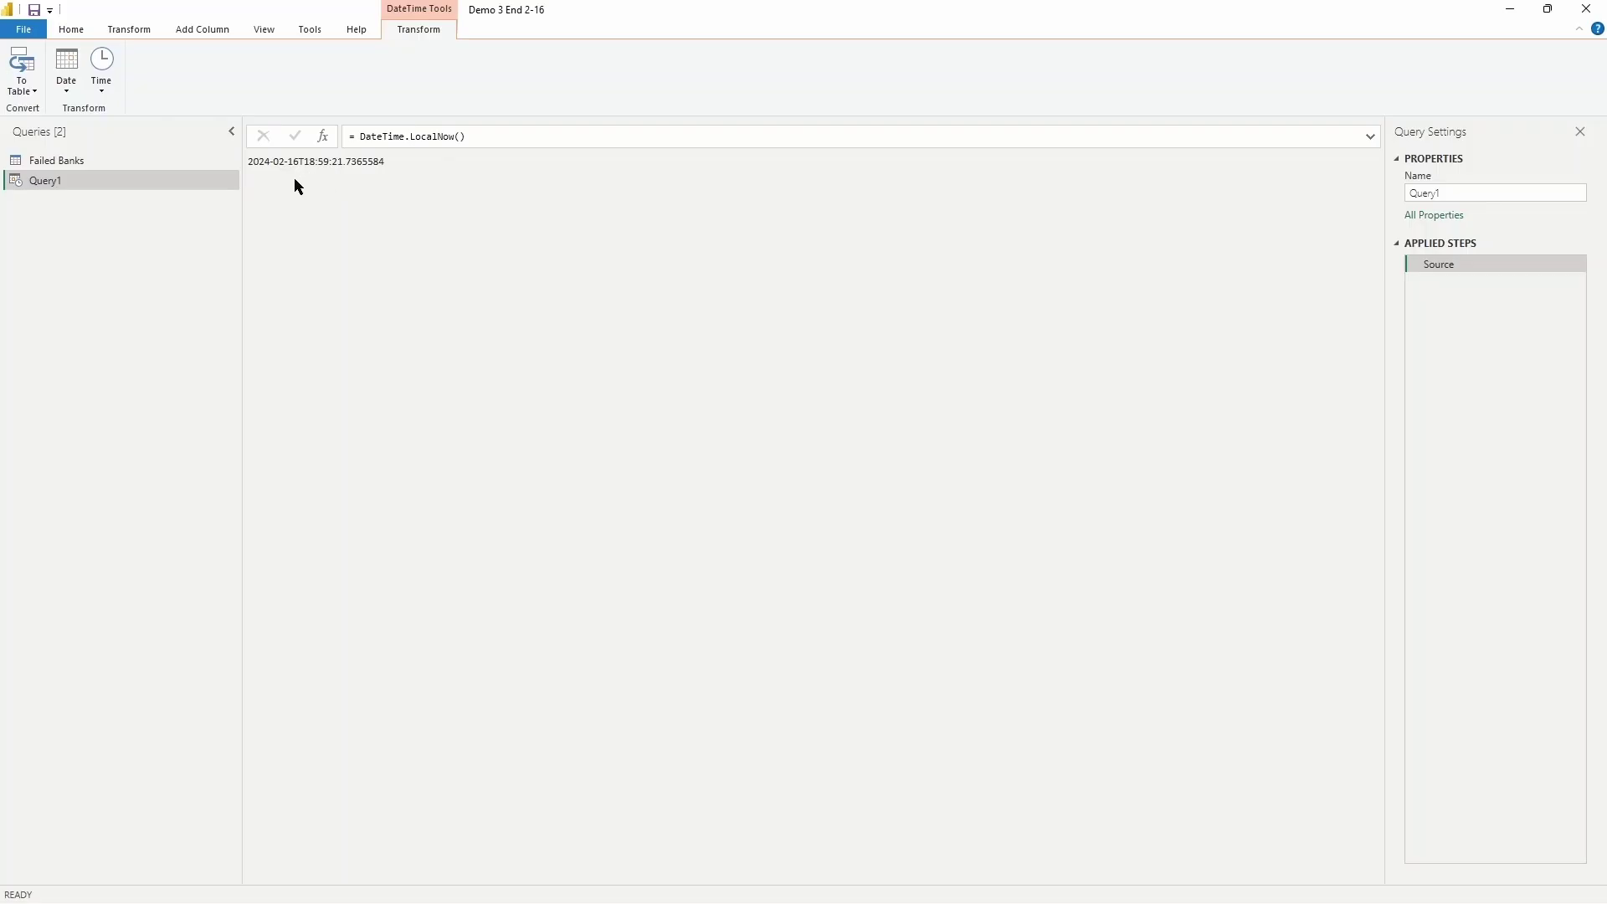
Step: Convert the date-time result of Query1 to a table and set its column's data type to Date
click(22, 65)
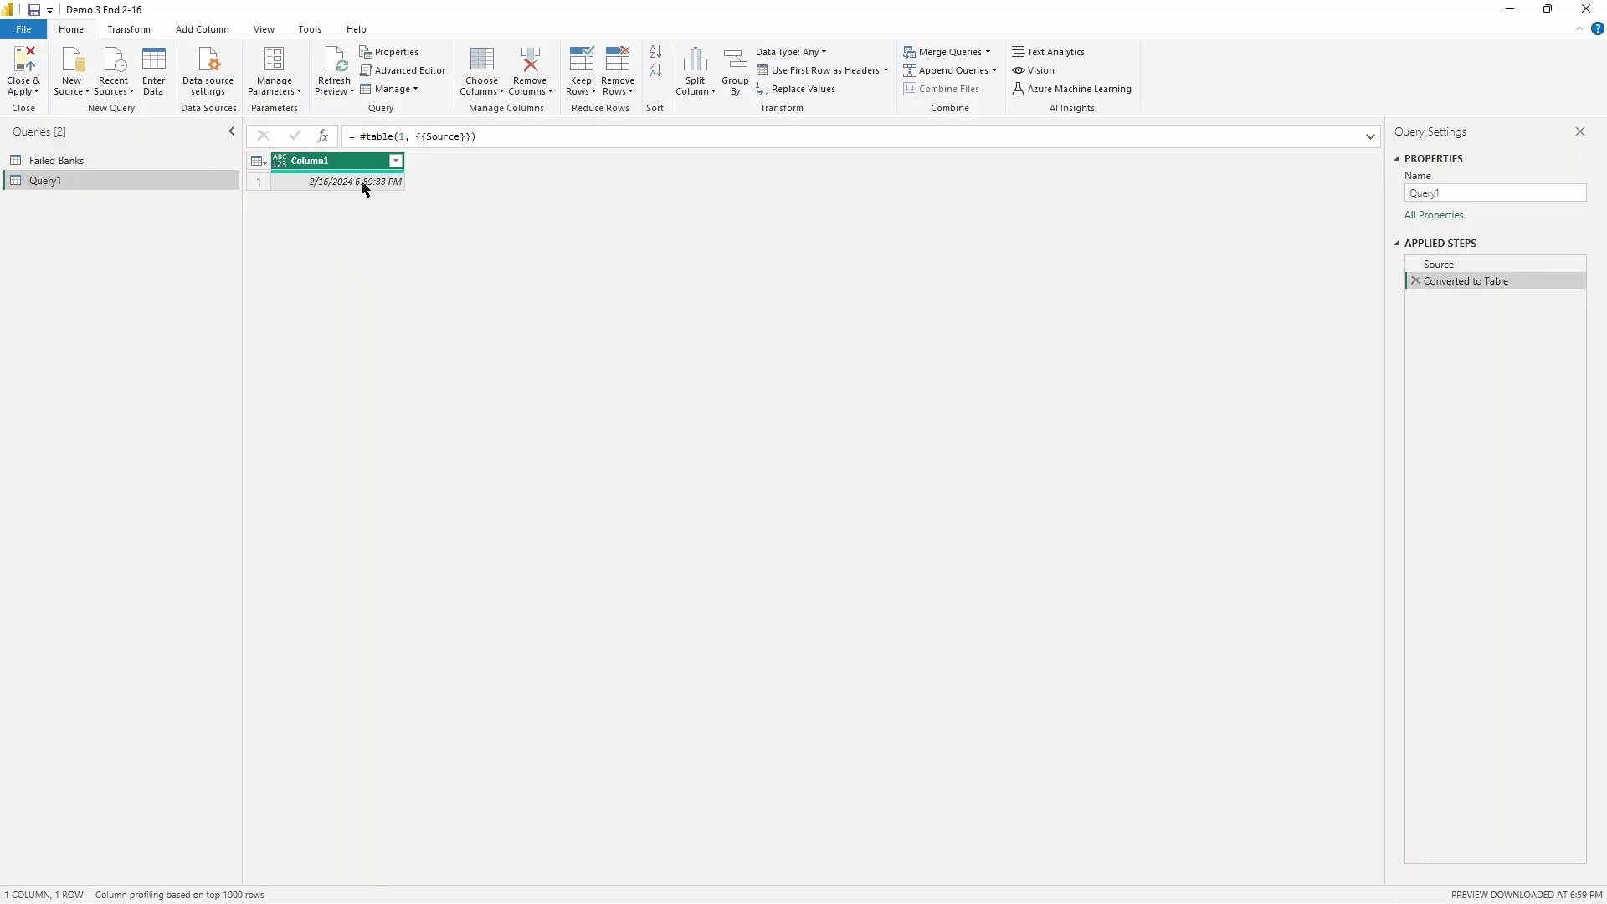
click(282, 166)
click(337, 277)
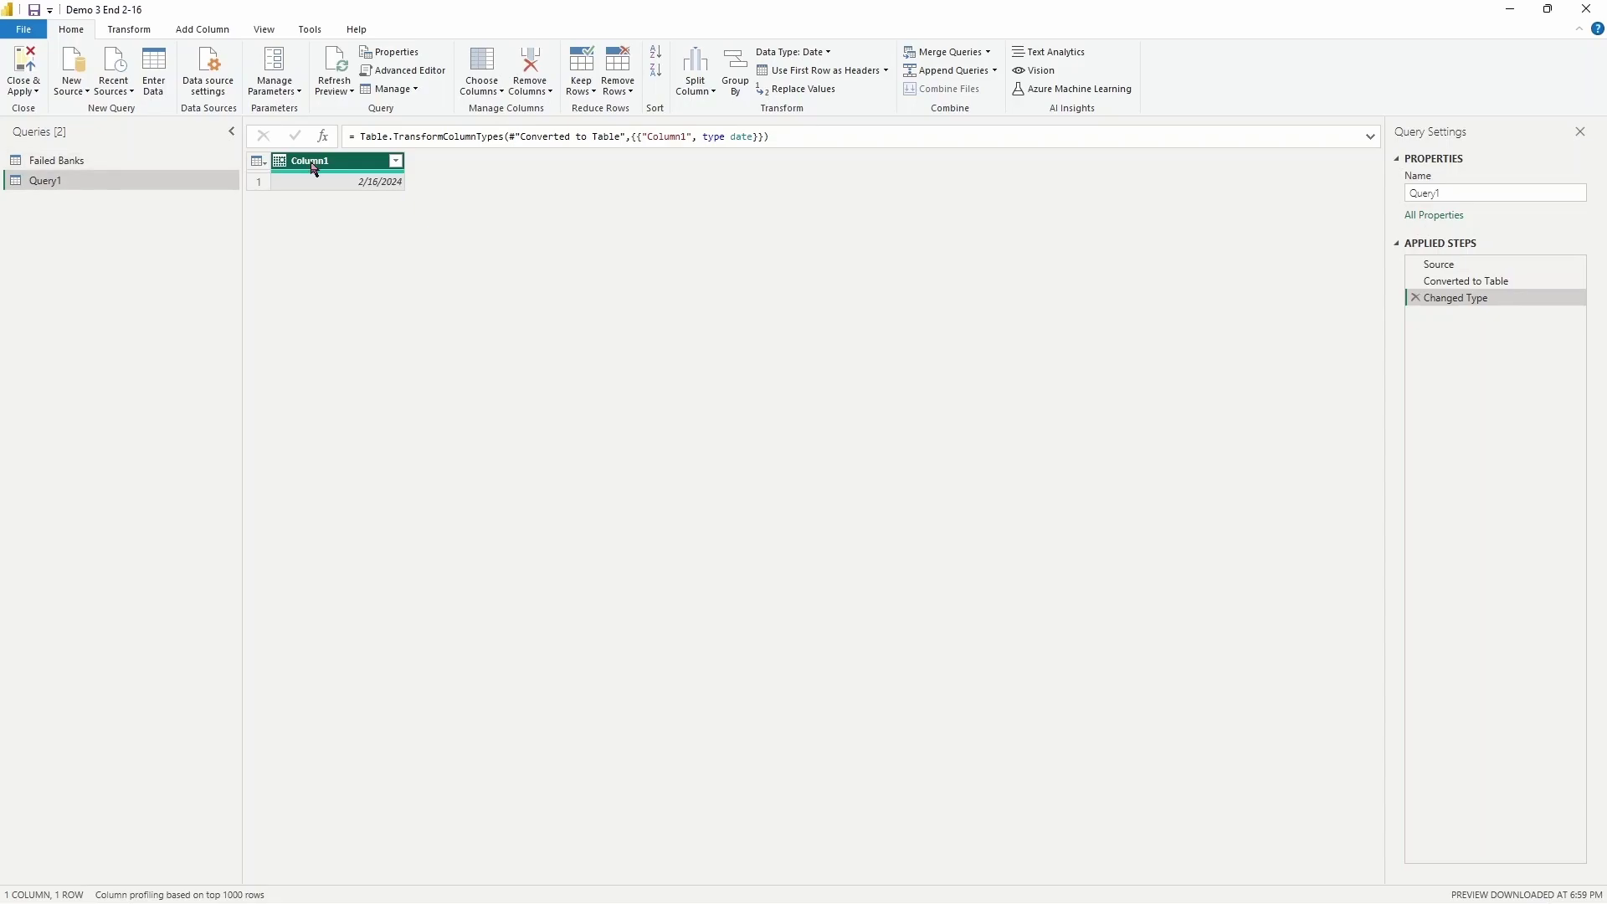
Step: Rename Column1 in Query1 to CurrentDate
double_click(353, 160)
text(Cuuren)
key(BackSpace)
key(BackSpace)
key(BackSpace)
key(BackSpace)
text(rrent D)
key(BackSpace)
key(BackSpace)
text(Date)
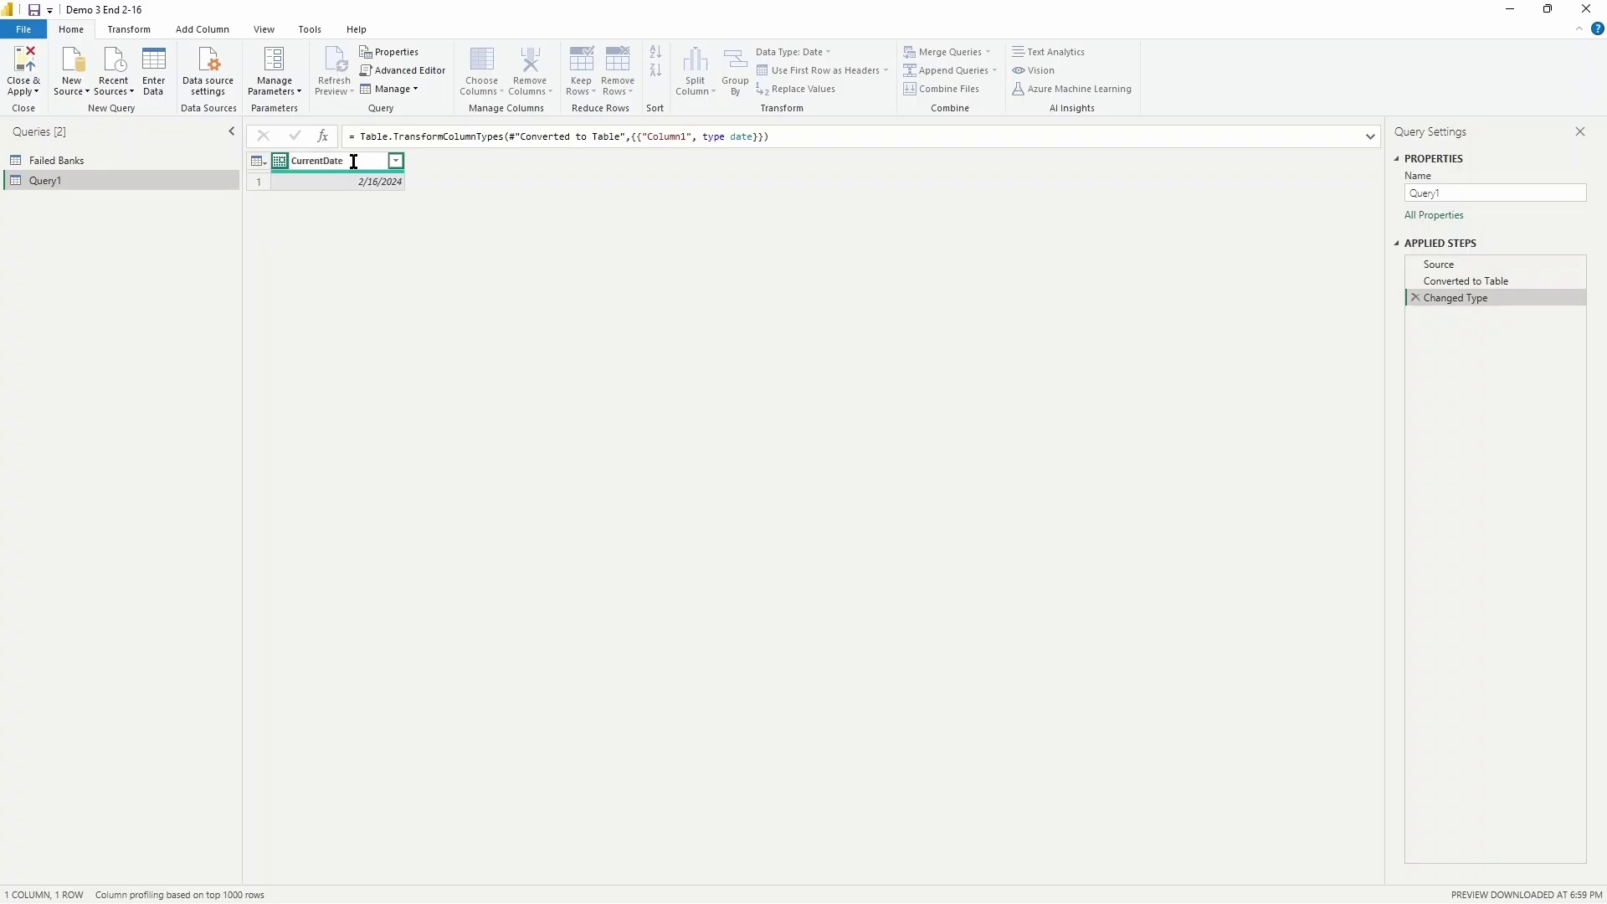
key(Return)
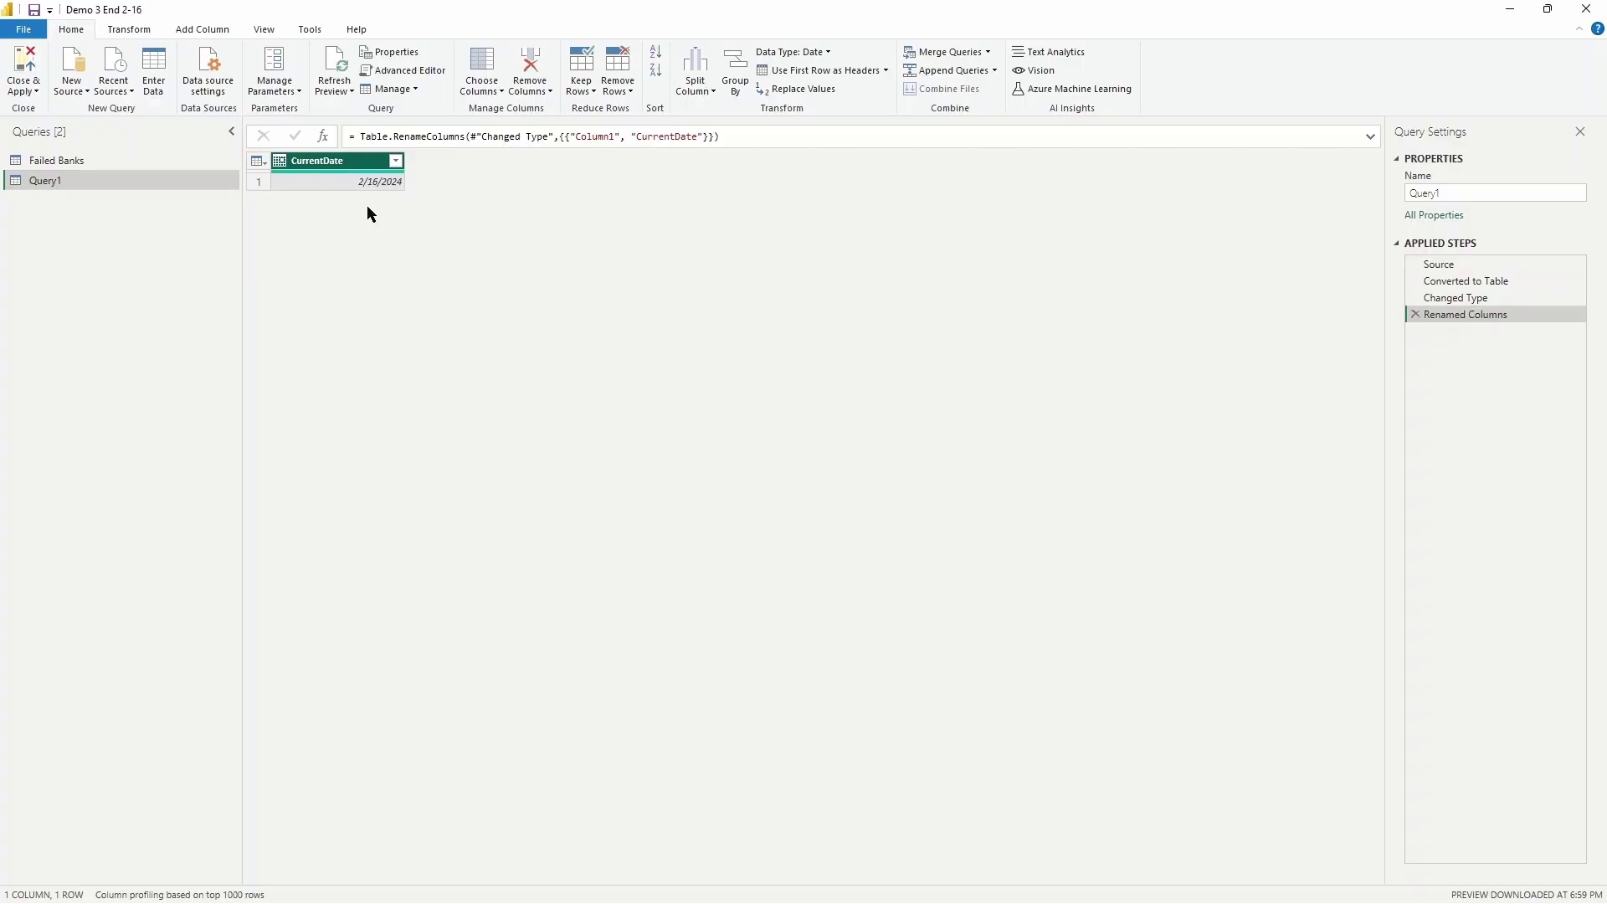
Step: Start a custom column in Query1 and name it "3 Years Prior"
click(230, 32)
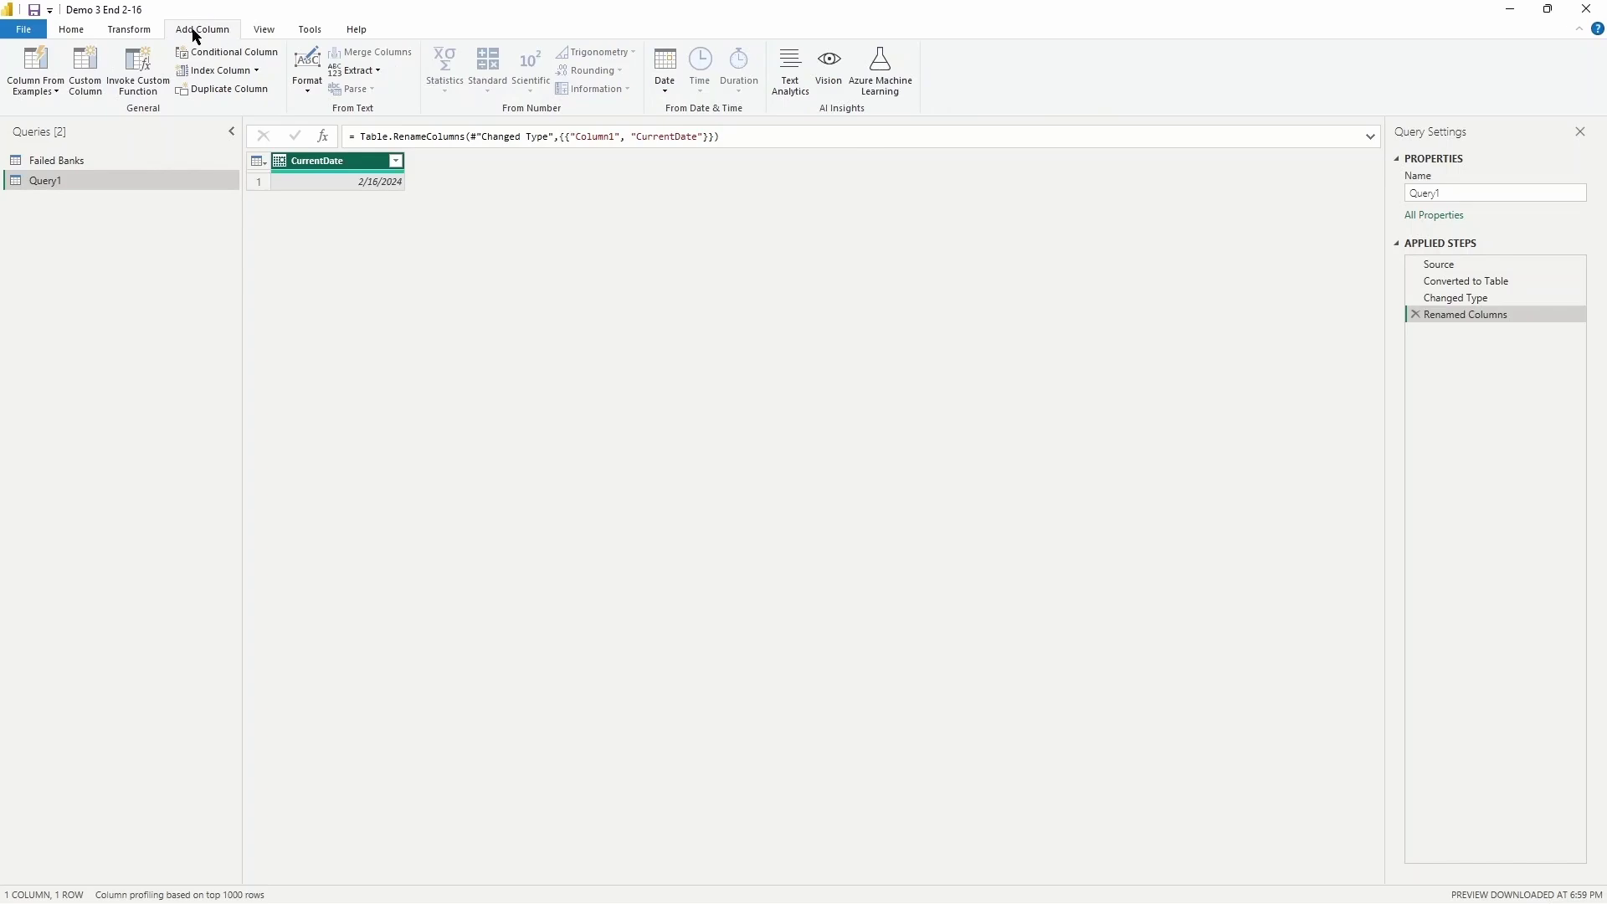
click(85, 83)
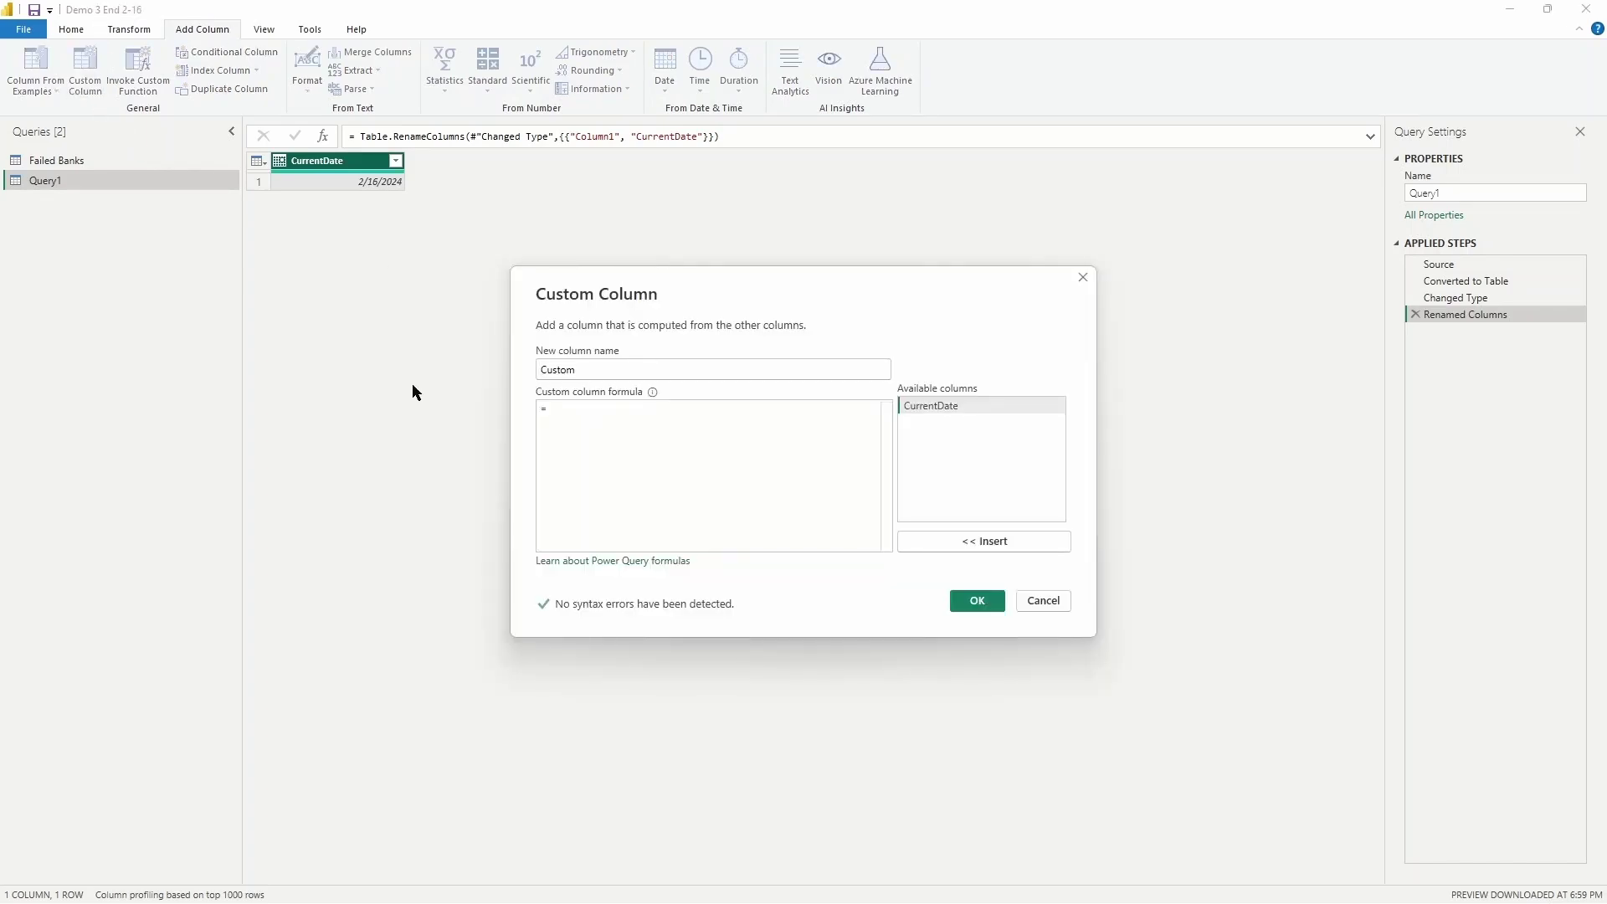
double_click(584, 371)
text(Cu)
key(BackSpace)
key(BackSpace)
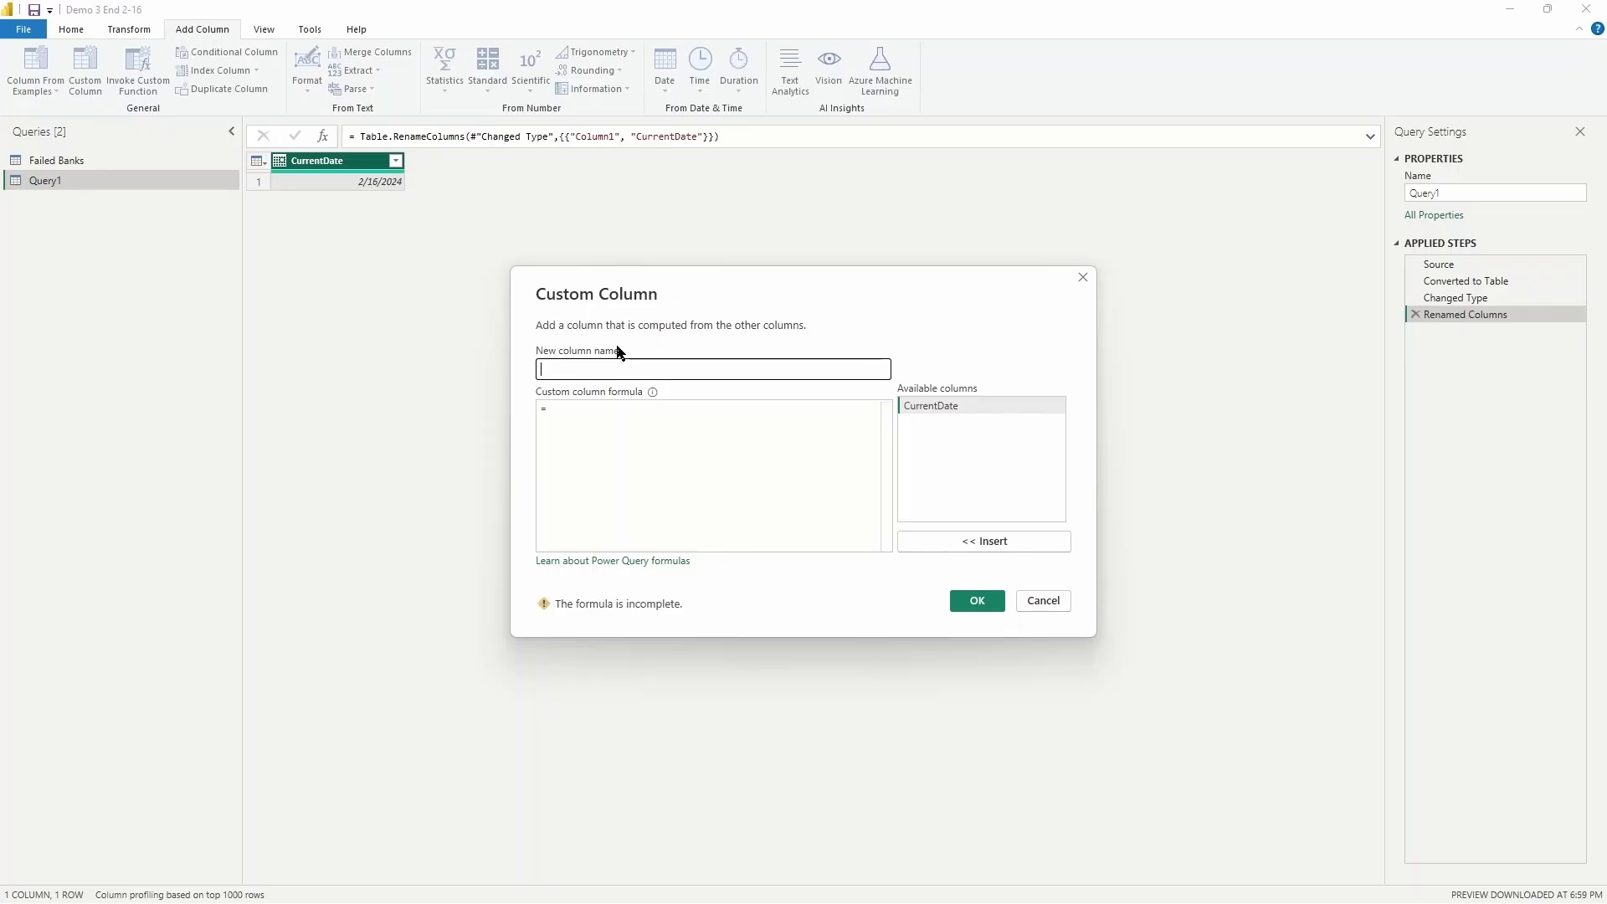
text(3 Prior)
key(BackSpace)
key(BackSpace)
key(BackSpace)
key(BackSpace)
key(BackSpace)
key(BackSpace)
text(Years Prio)
Step: Write the custom column formula = Date.AddYears([CurrentDate], -3)
click(568, 413)
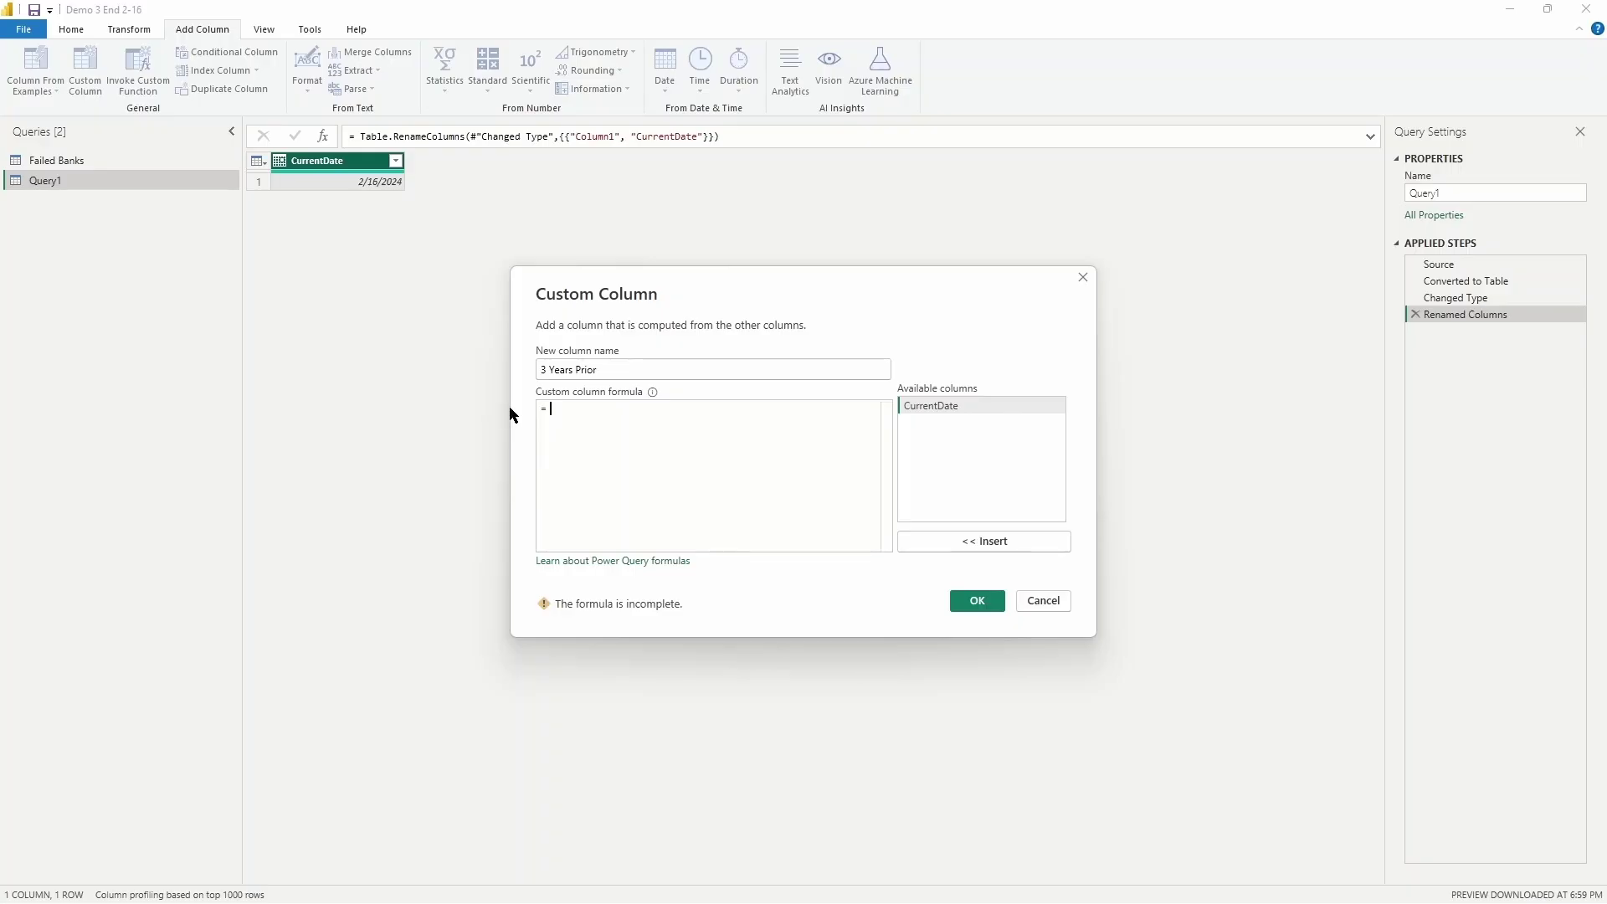
text(Da)
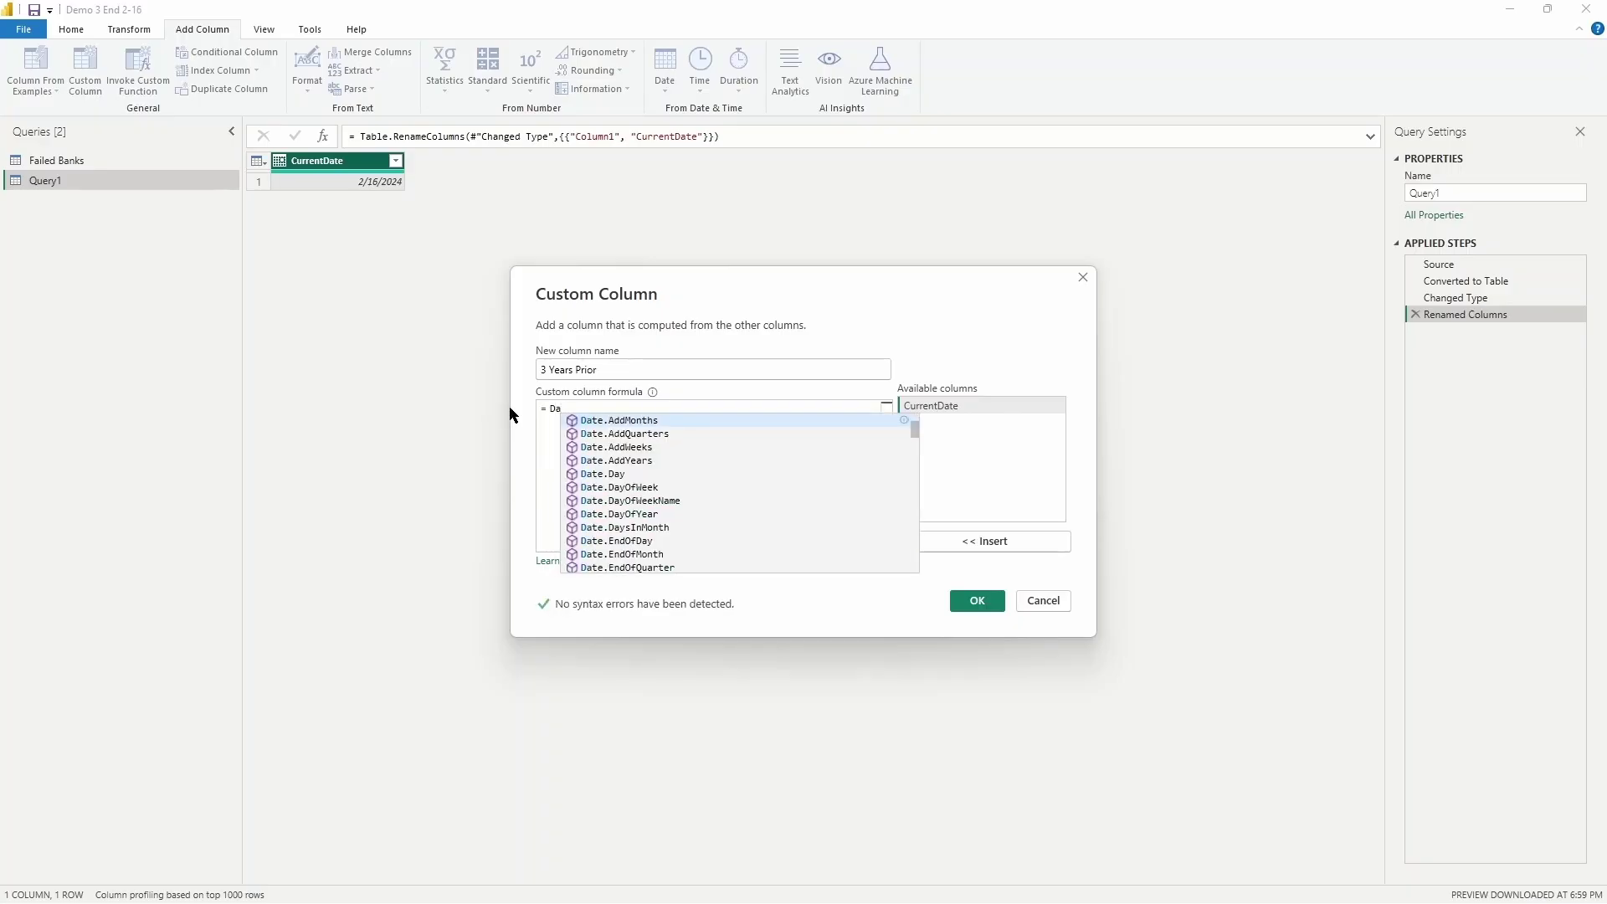
key(Down)
key(Down)
key(Down)
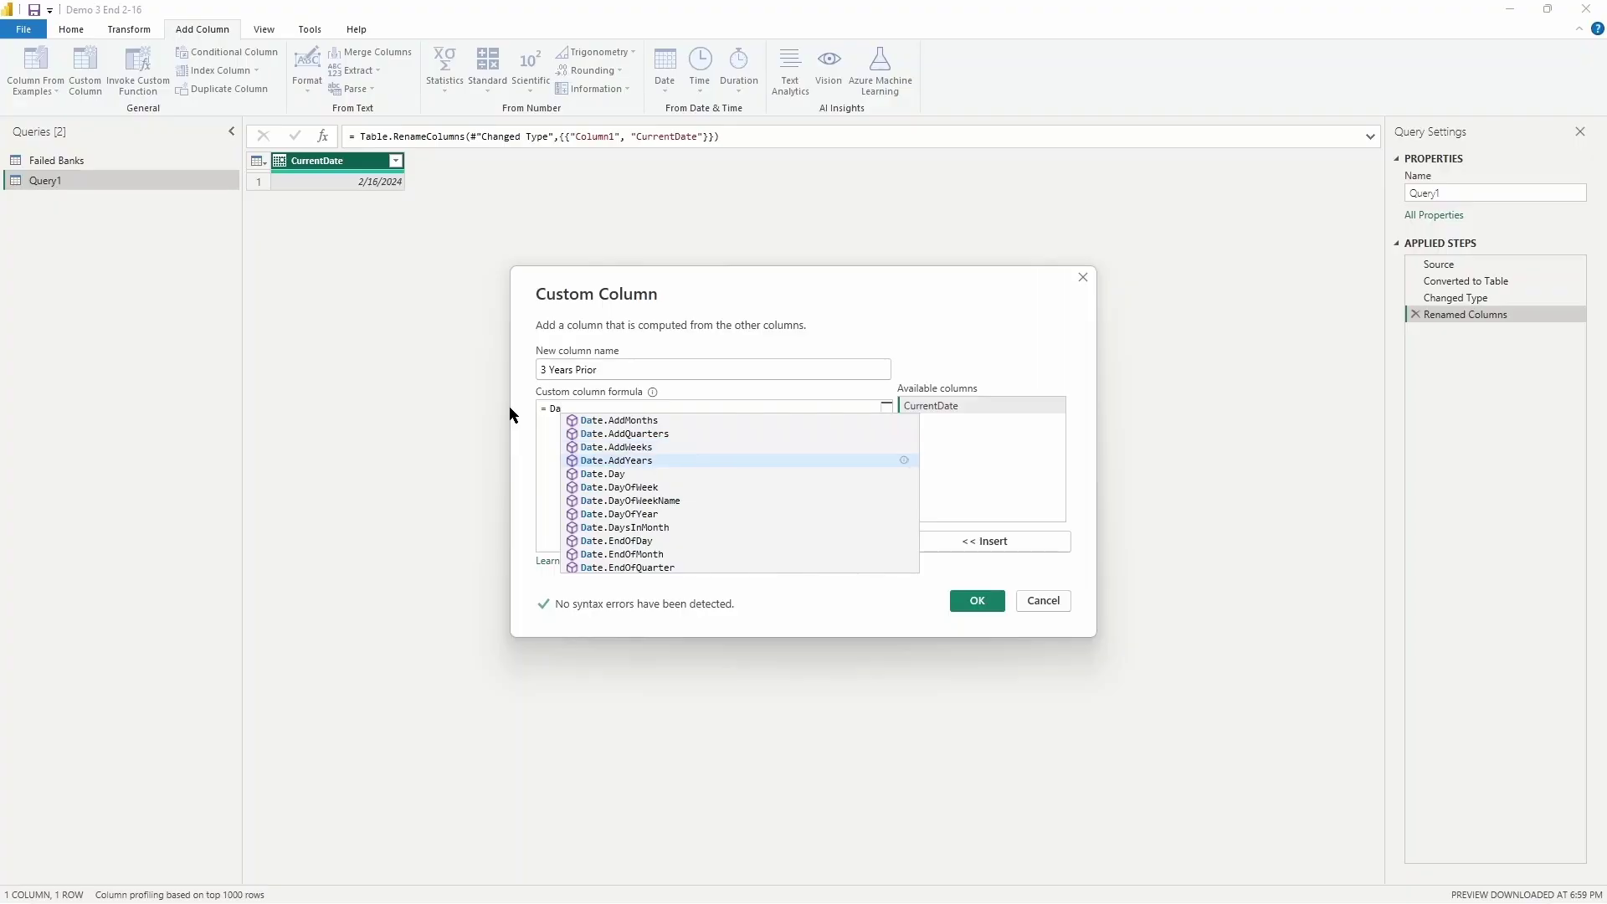
key(Tab)
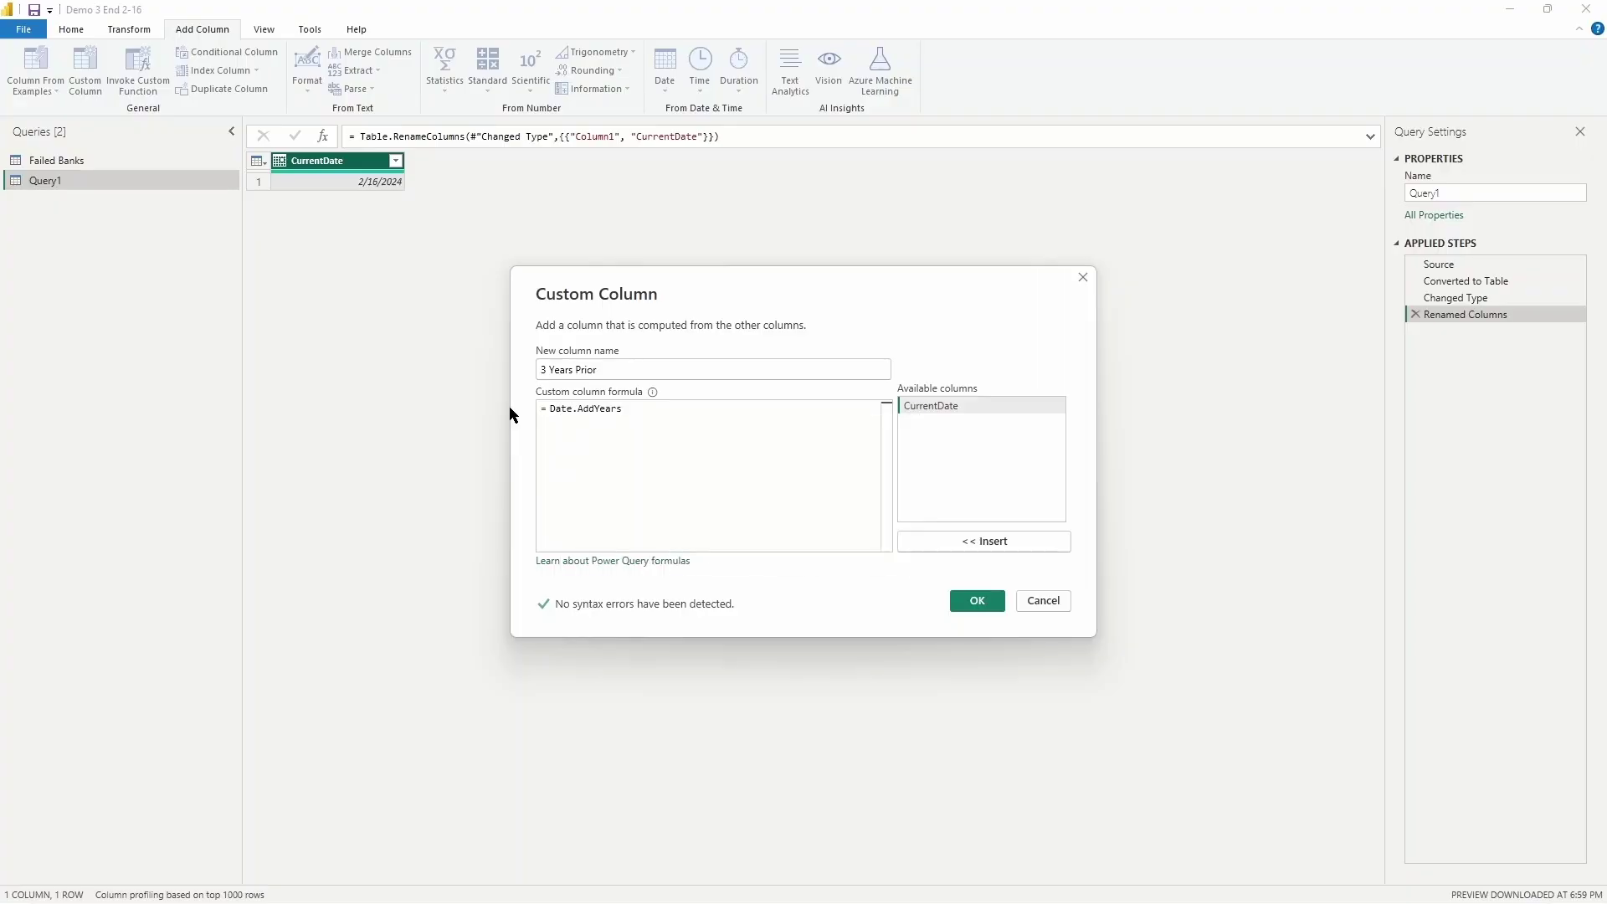
text(()
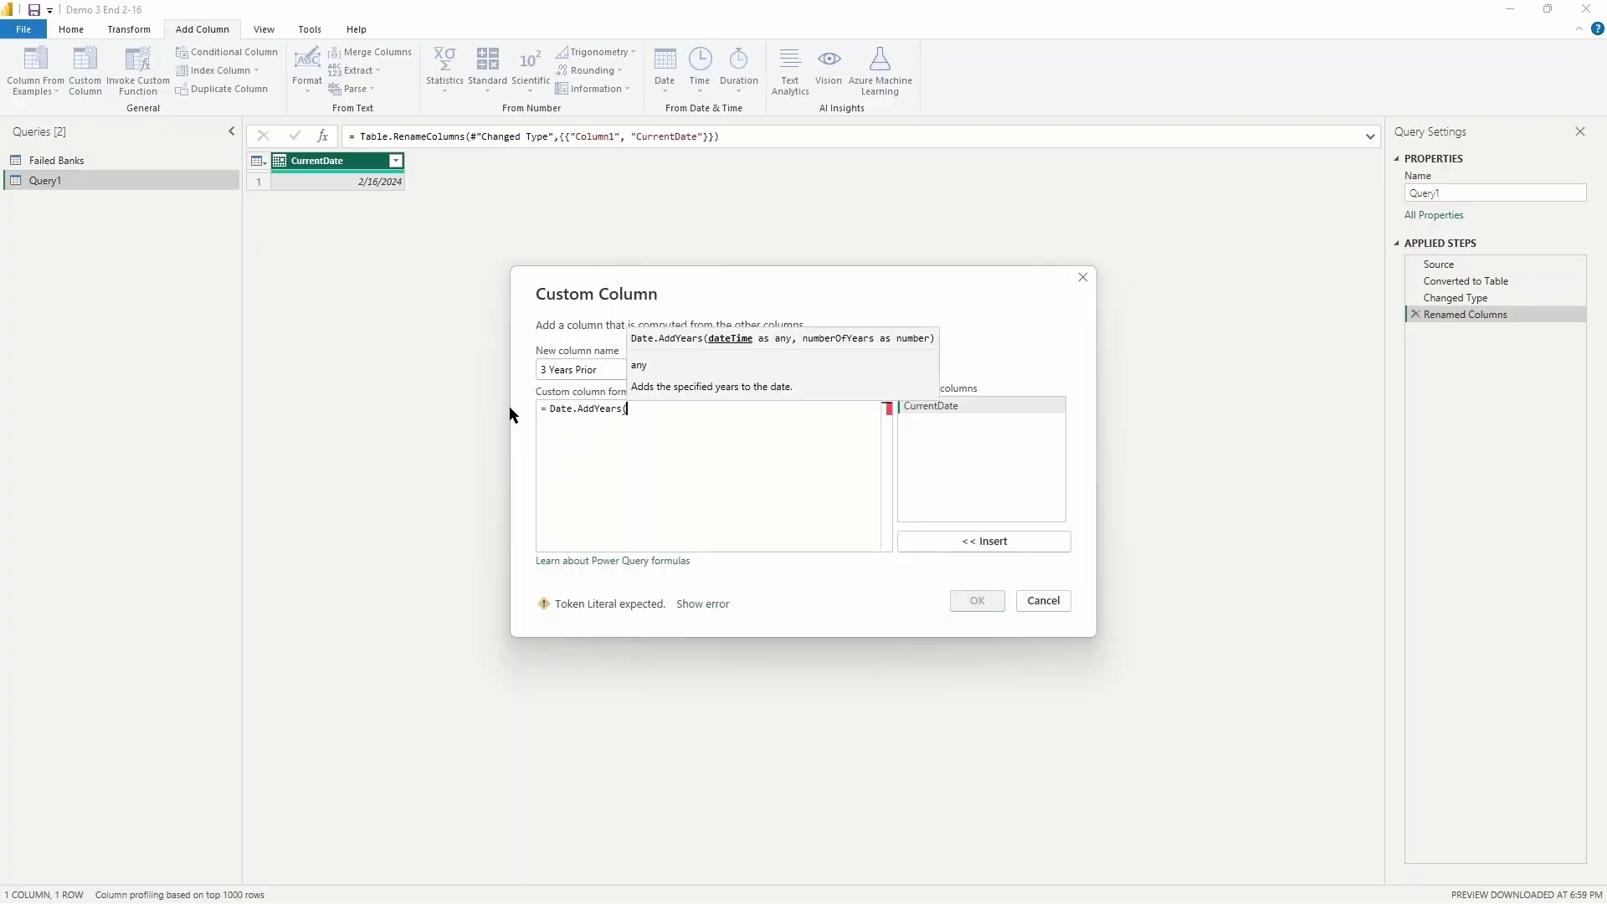
text([)
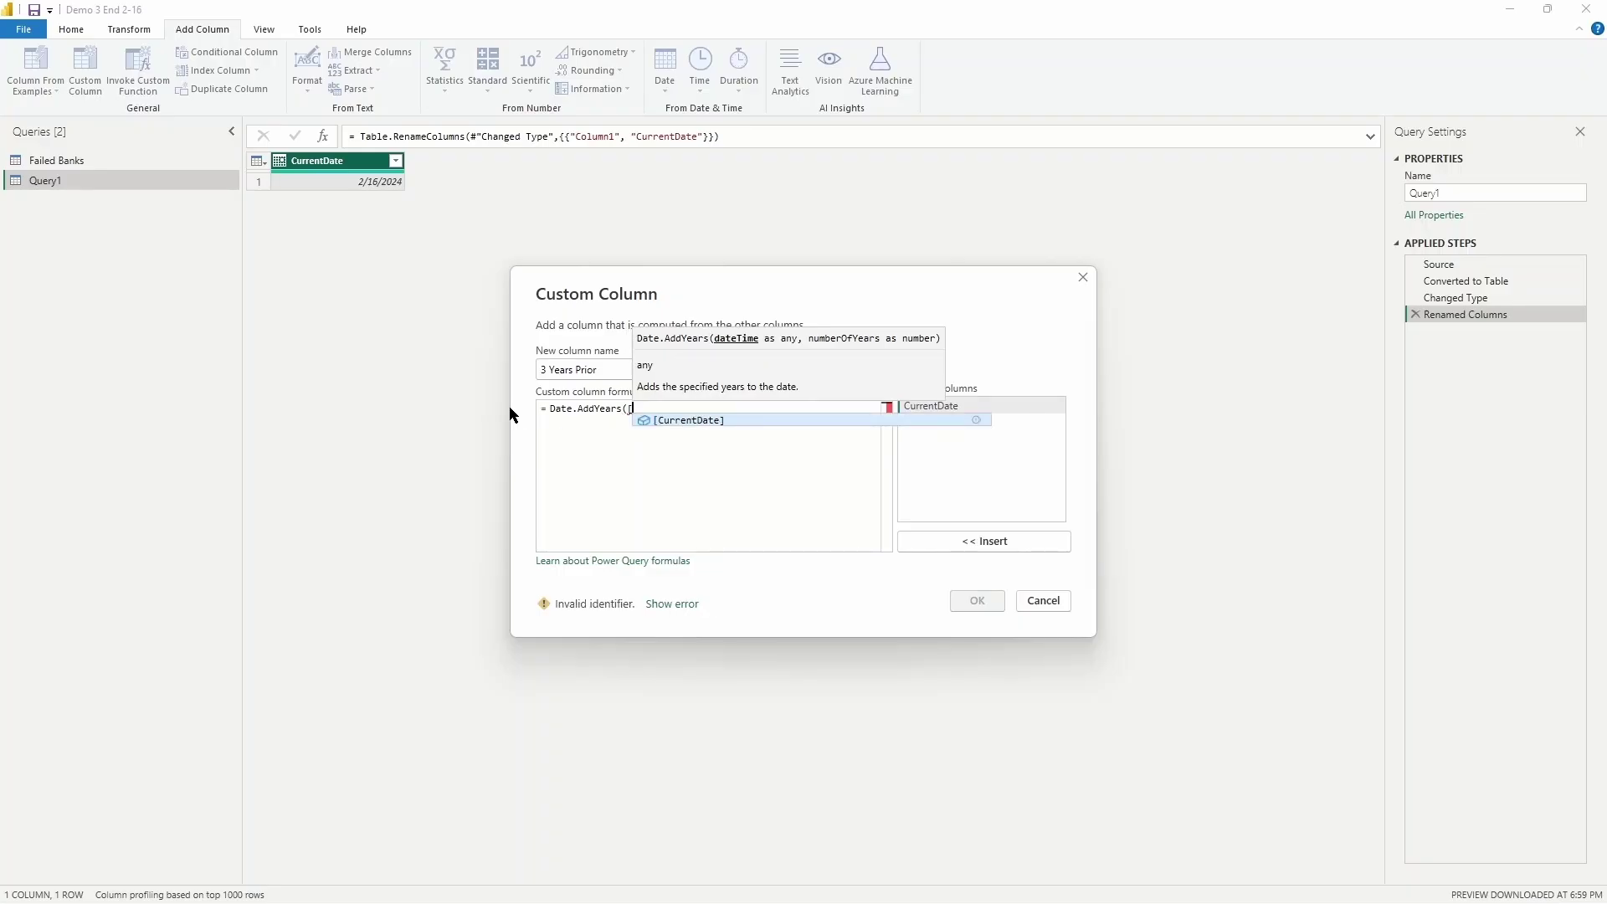
key(Tab)
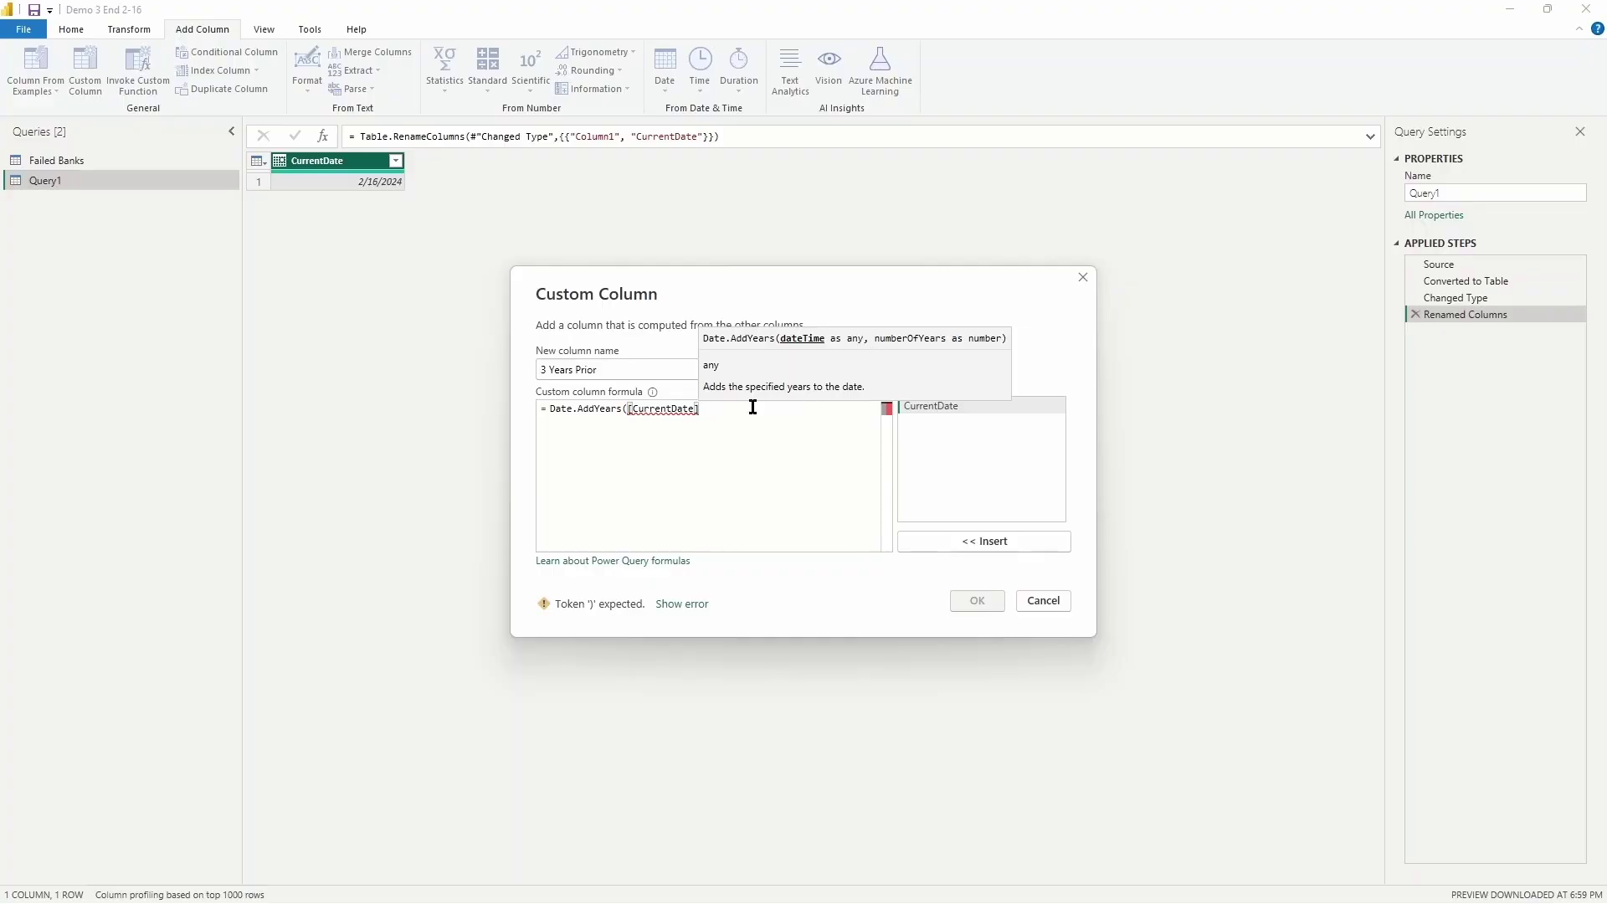
text(,)
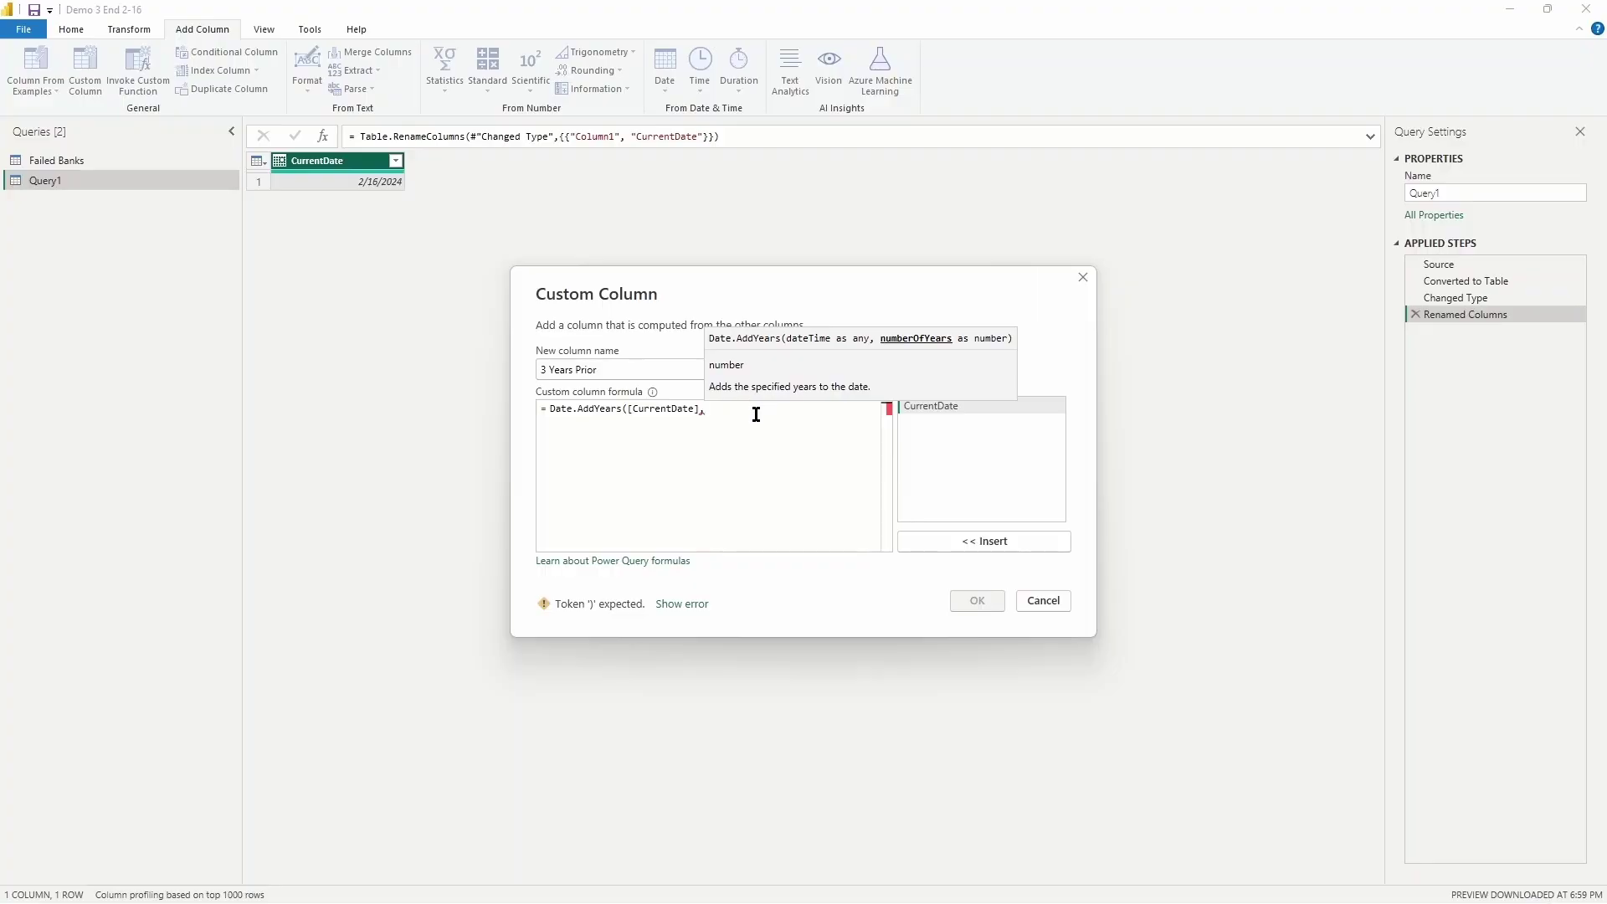
text( -3)
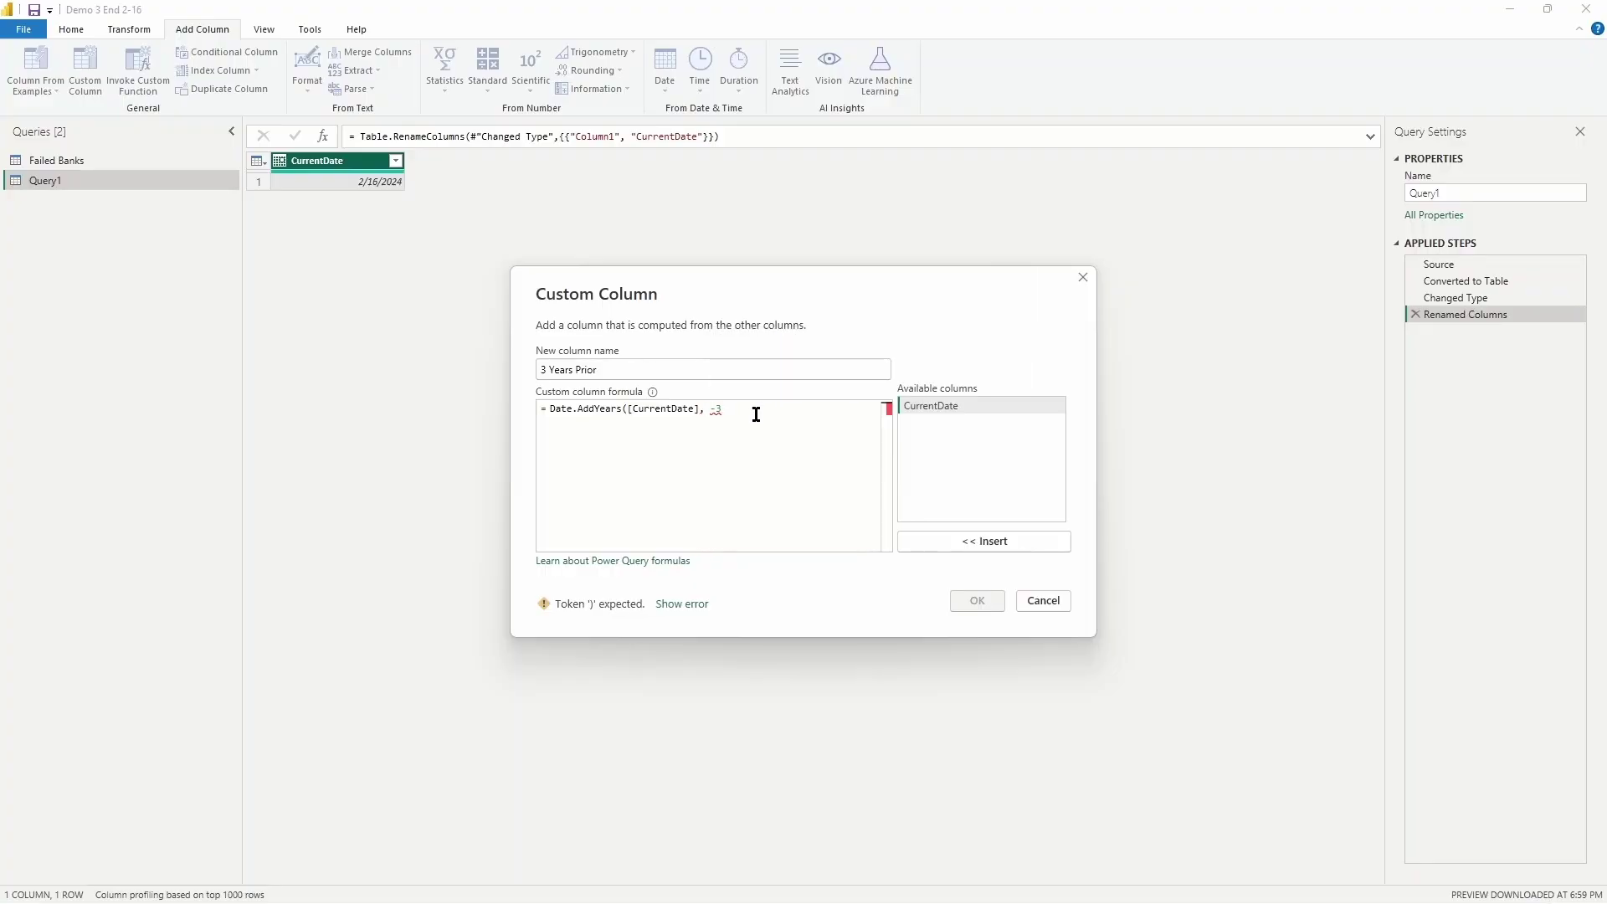
text())
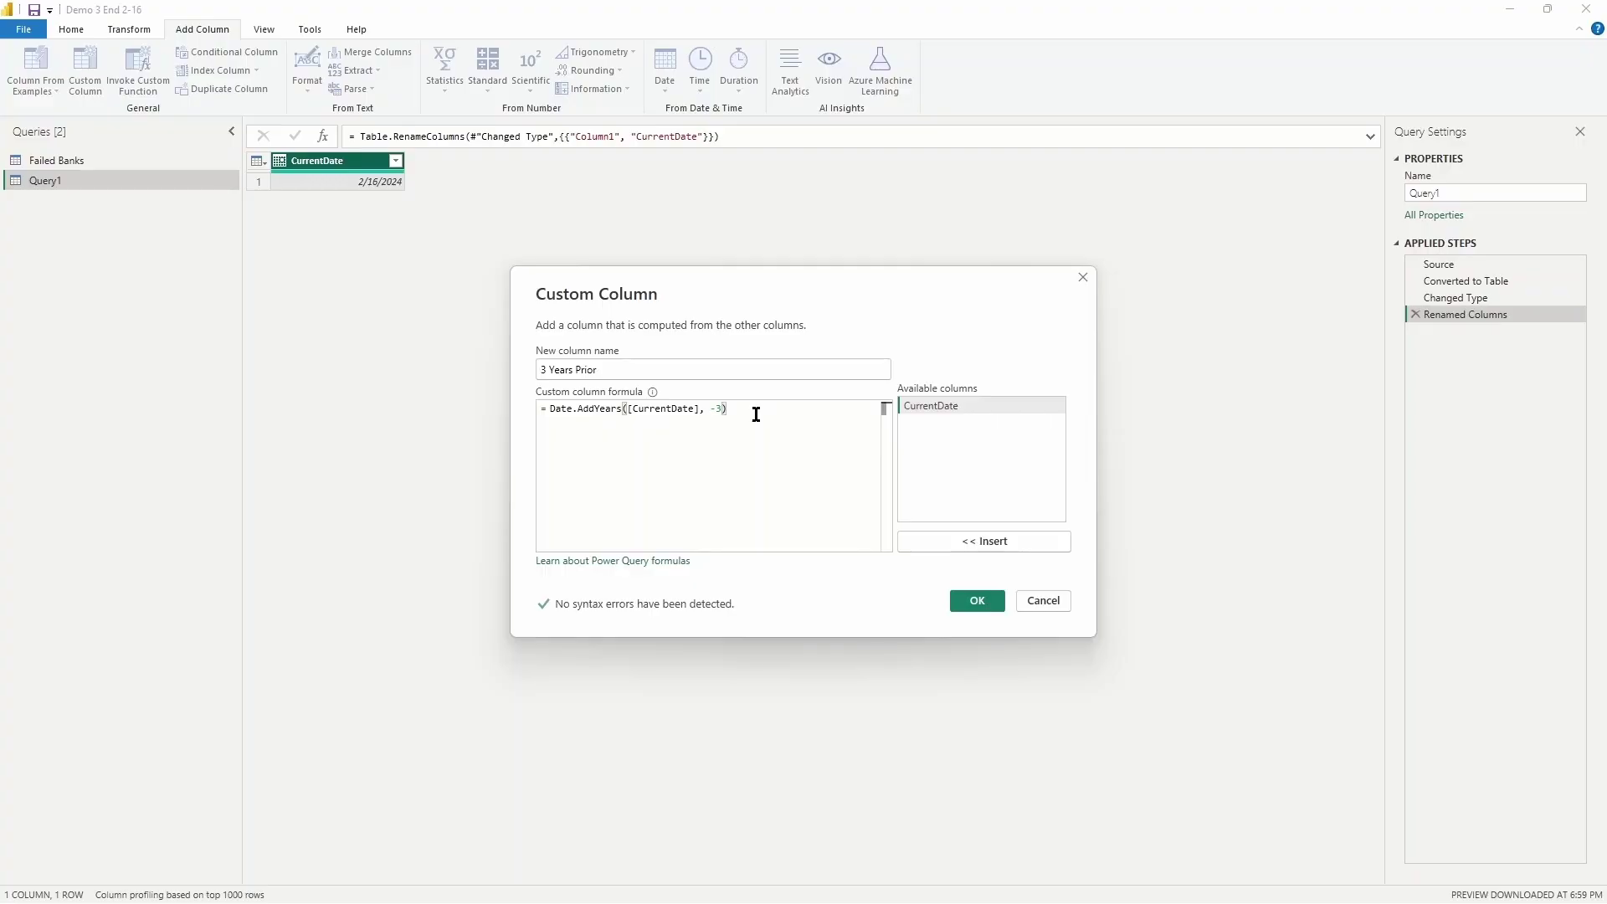
Step: Add the 3 Years Prior column to the table and set its data type to Date
click(977, 600)
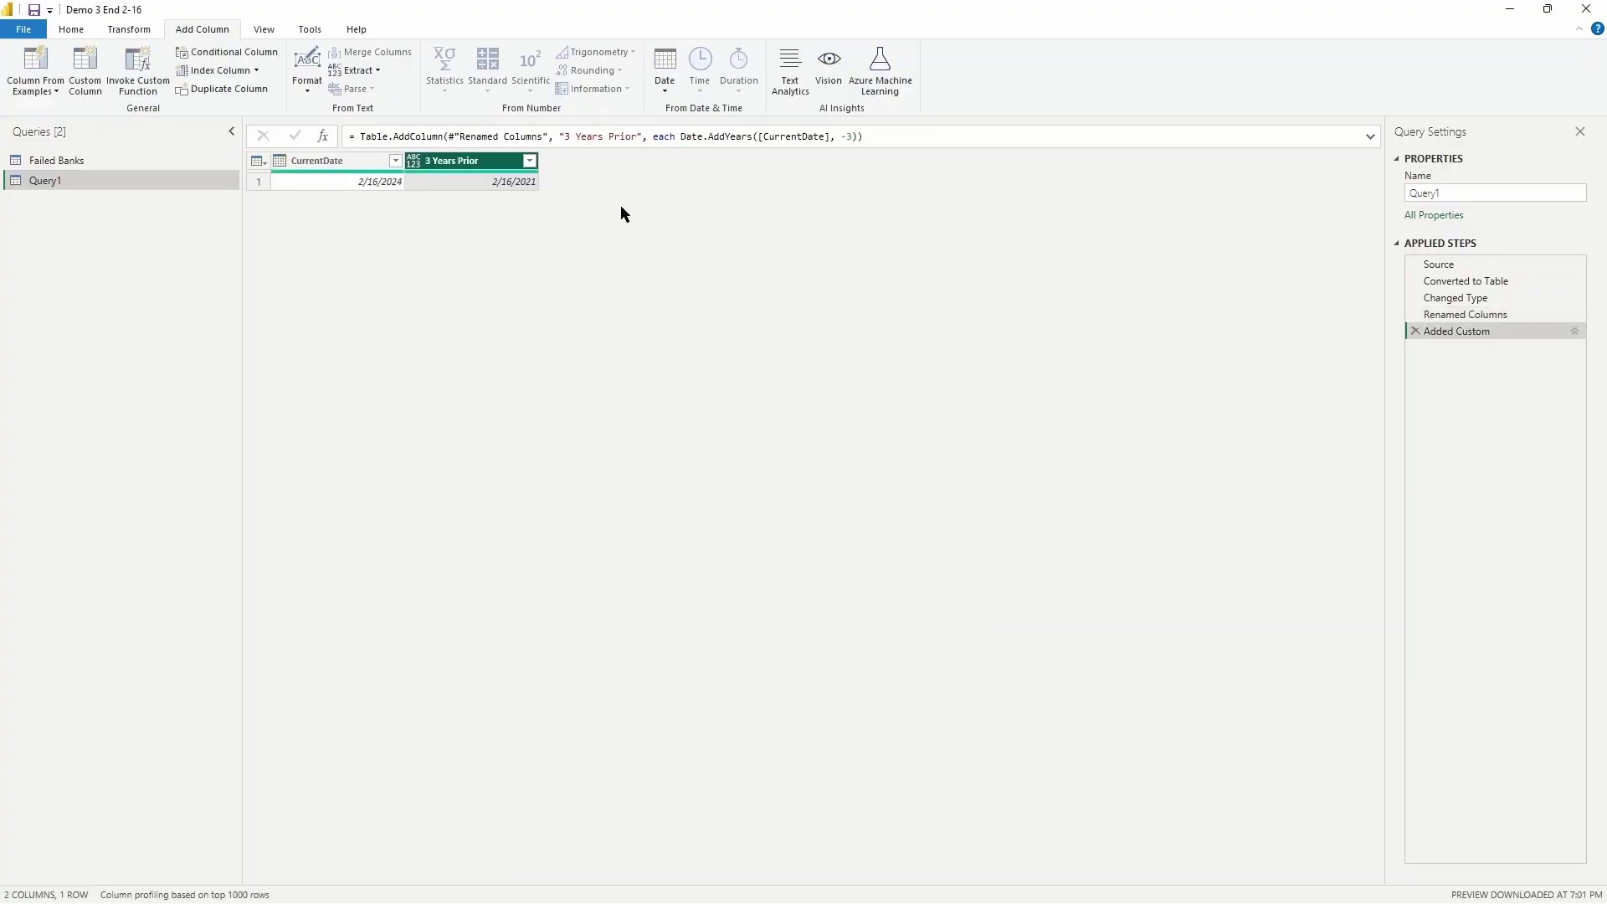
click(413, 164)
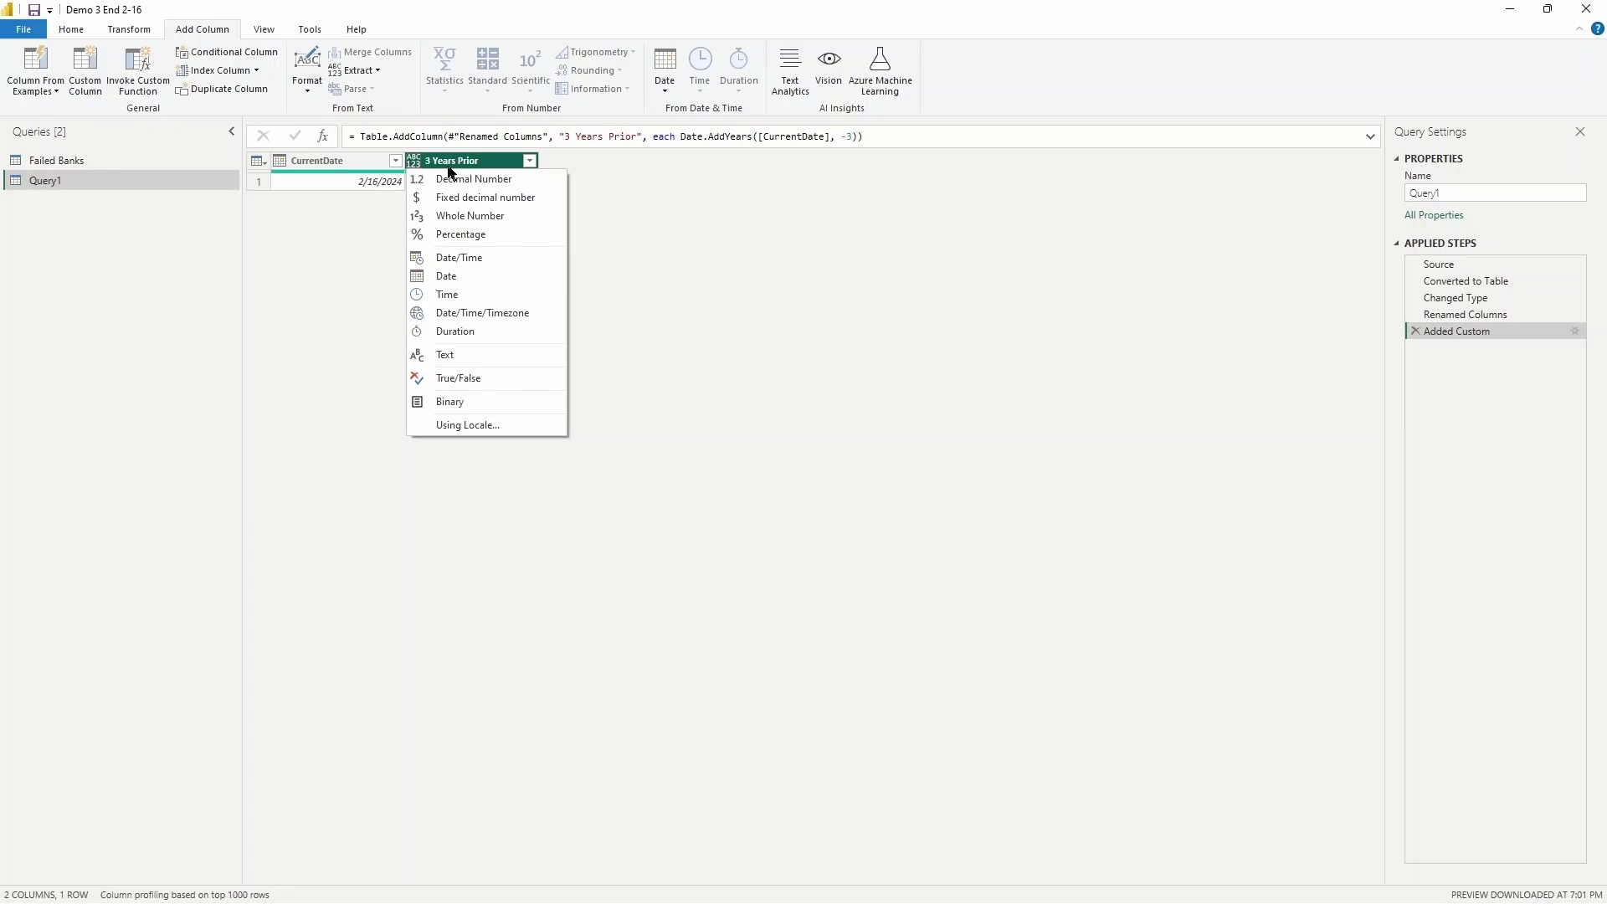
click(448, 283)
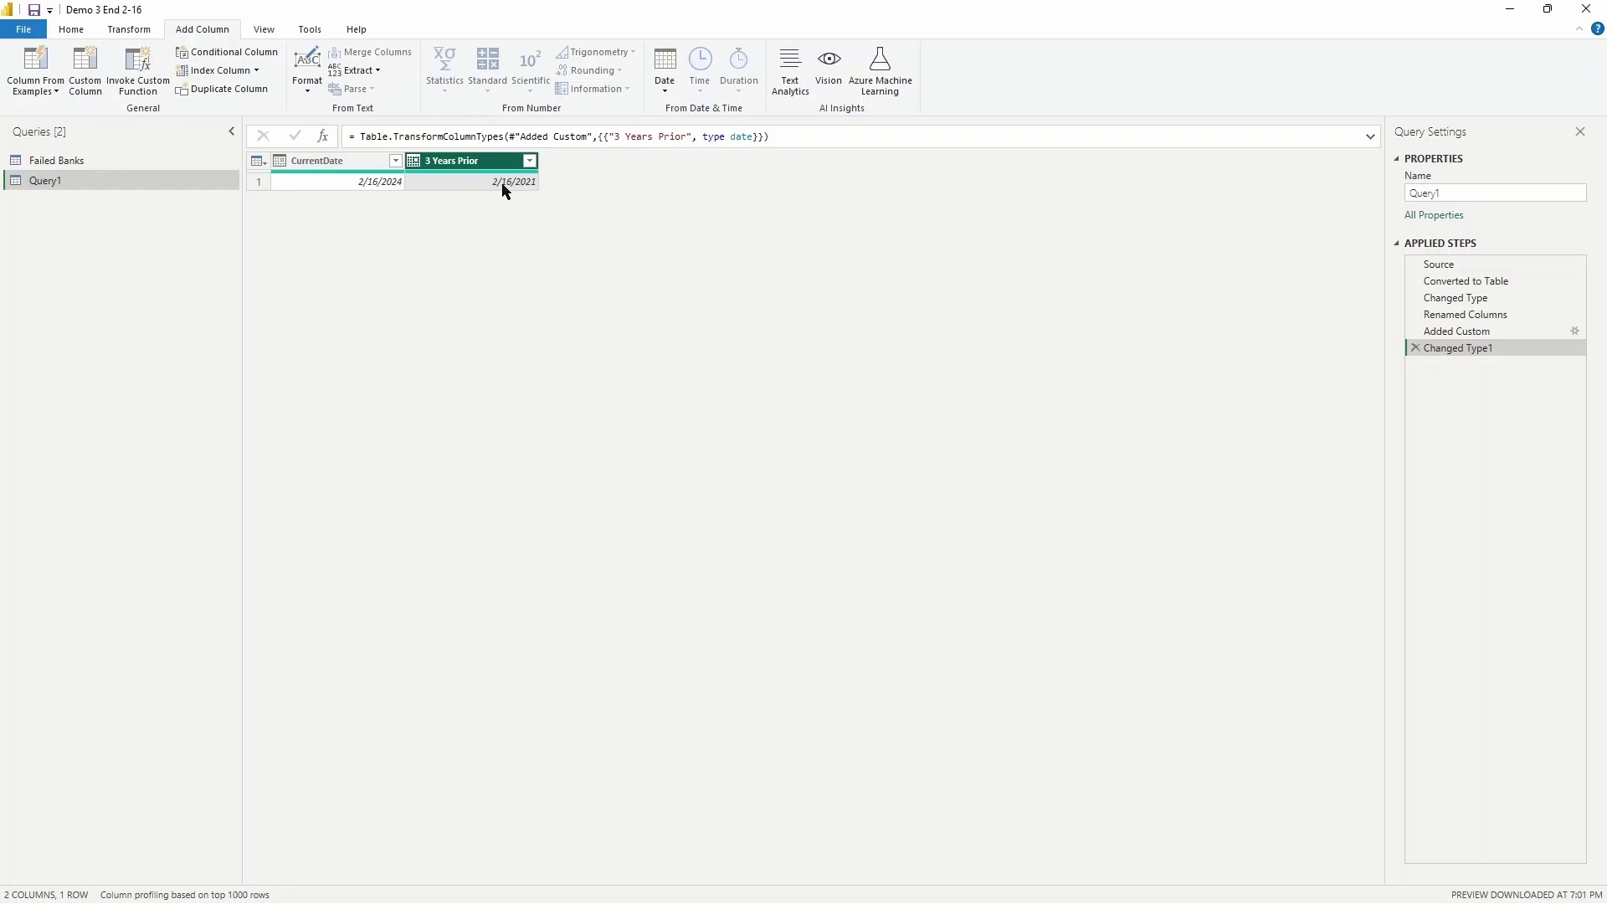
Step: Start another custom column in Query1 and name it "StartDate"
click(84, 98)
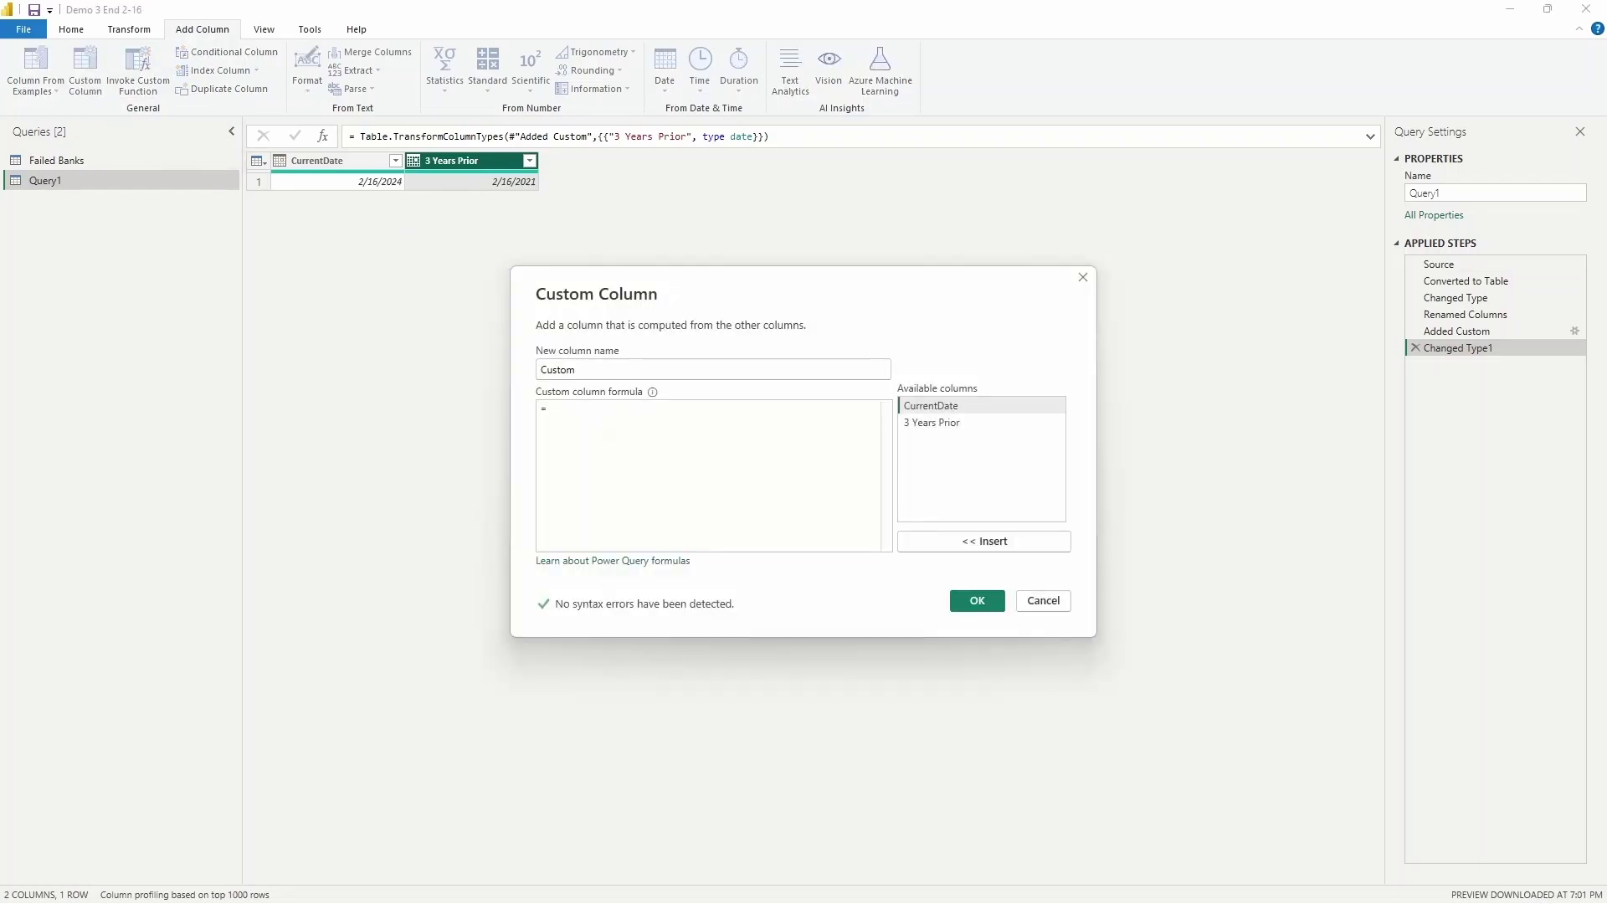
double_click(590, 369)
text(Start)
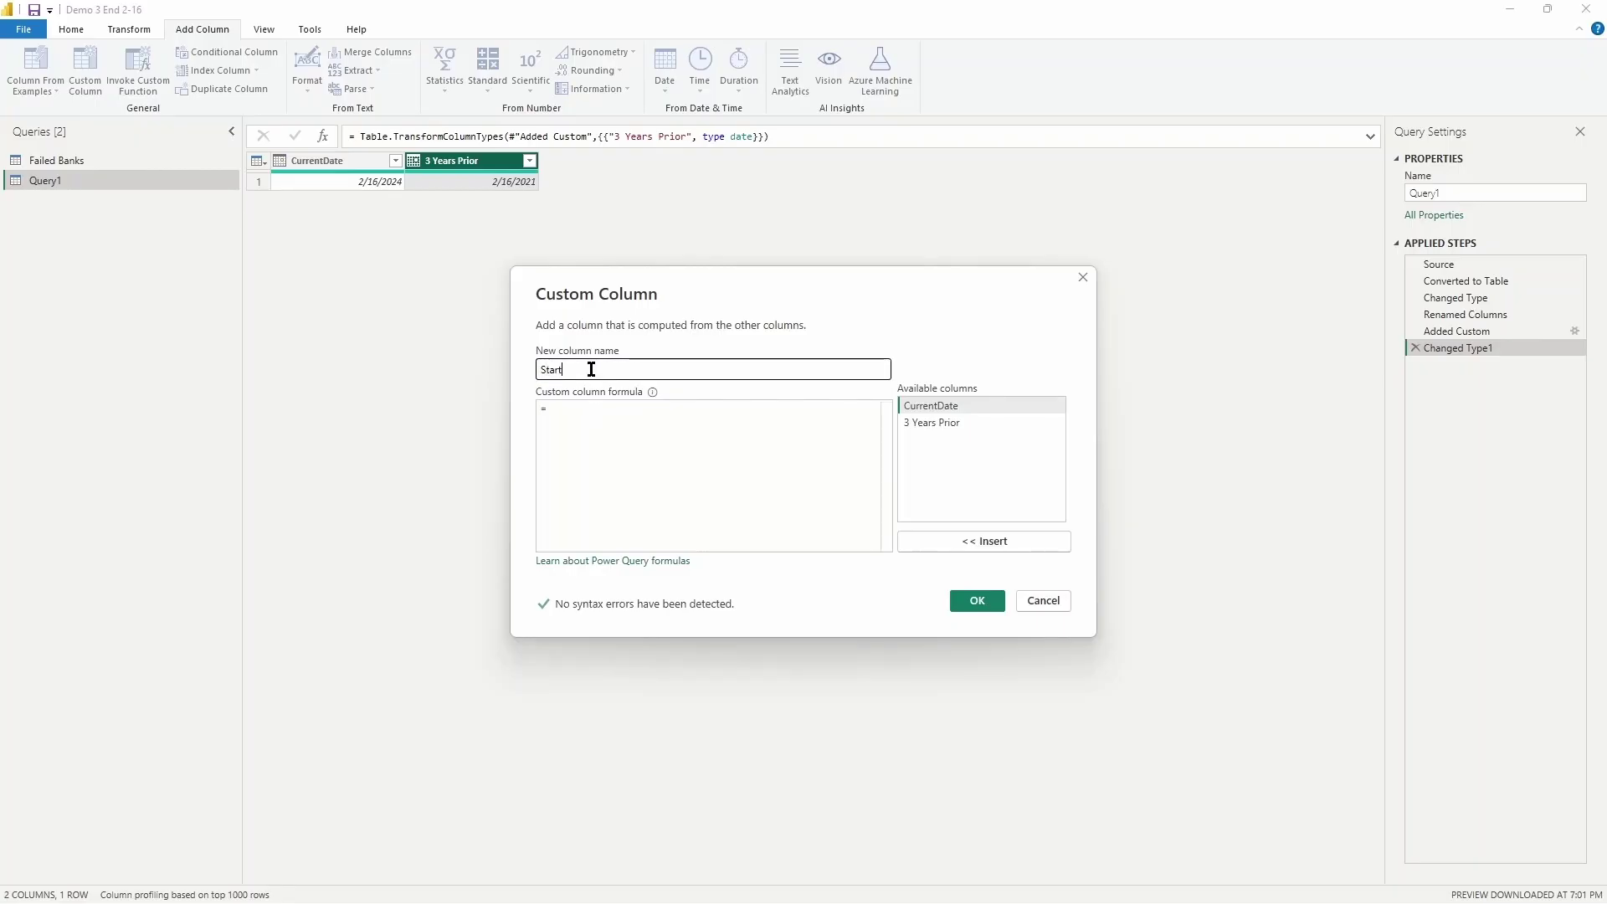
text(ofYear)
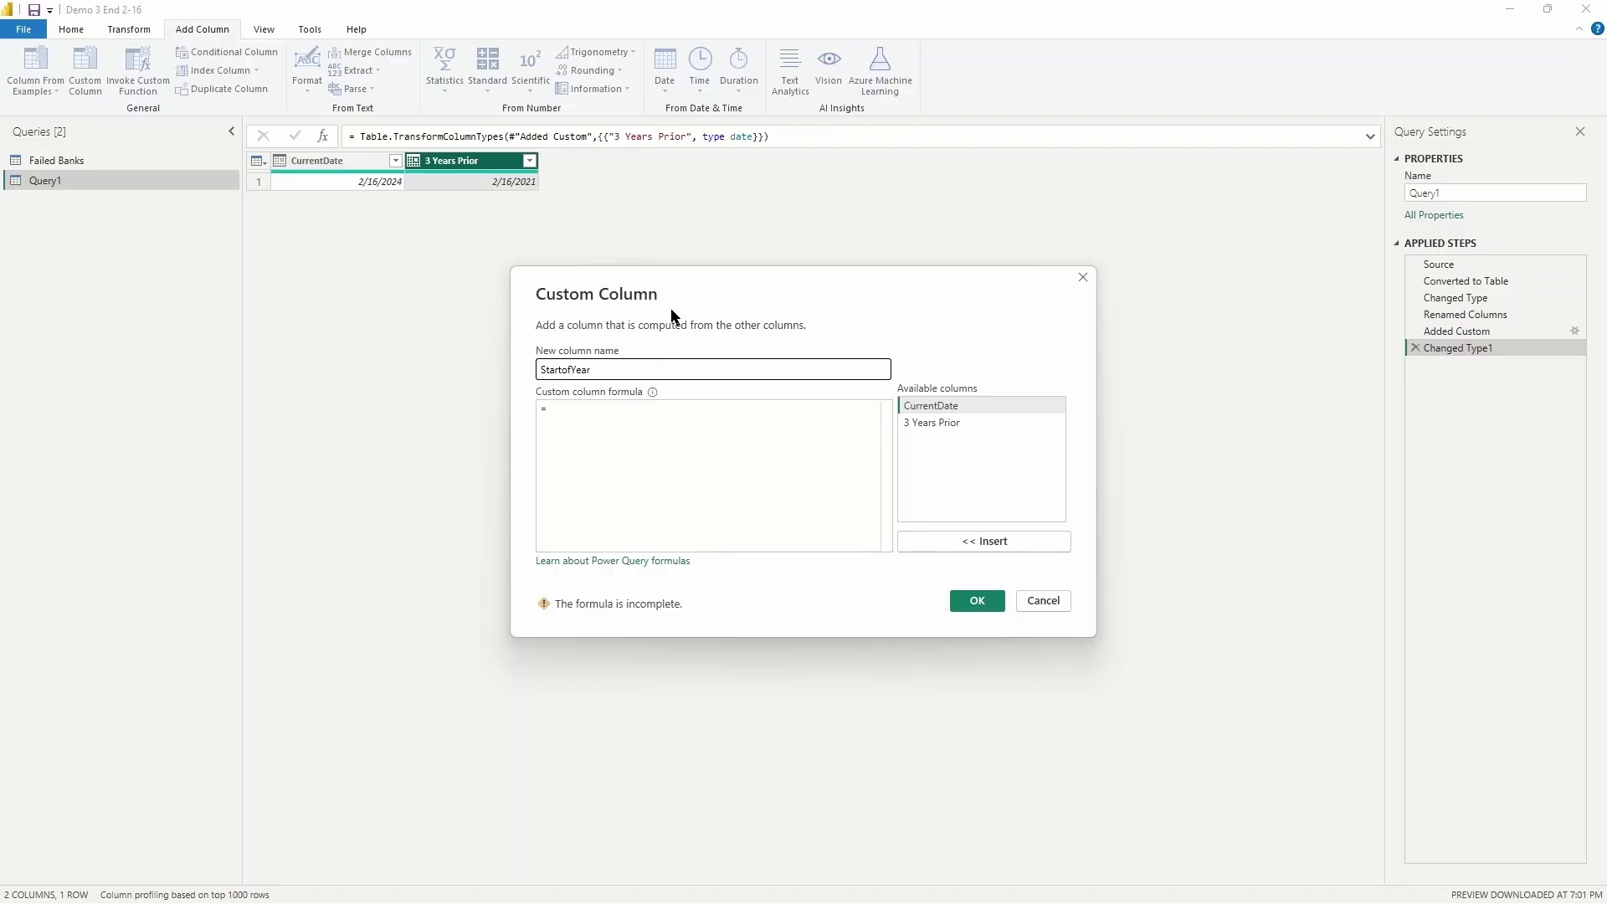
key(BackSpace)
key(BackSpace)
key(BackSpace)
key(BackSpace)
key(BackSpace)
key(BackSpace)
text(Date)
Step: Begin the StartDate column's formula with the Date.StartOfYear function
click(579, 408)
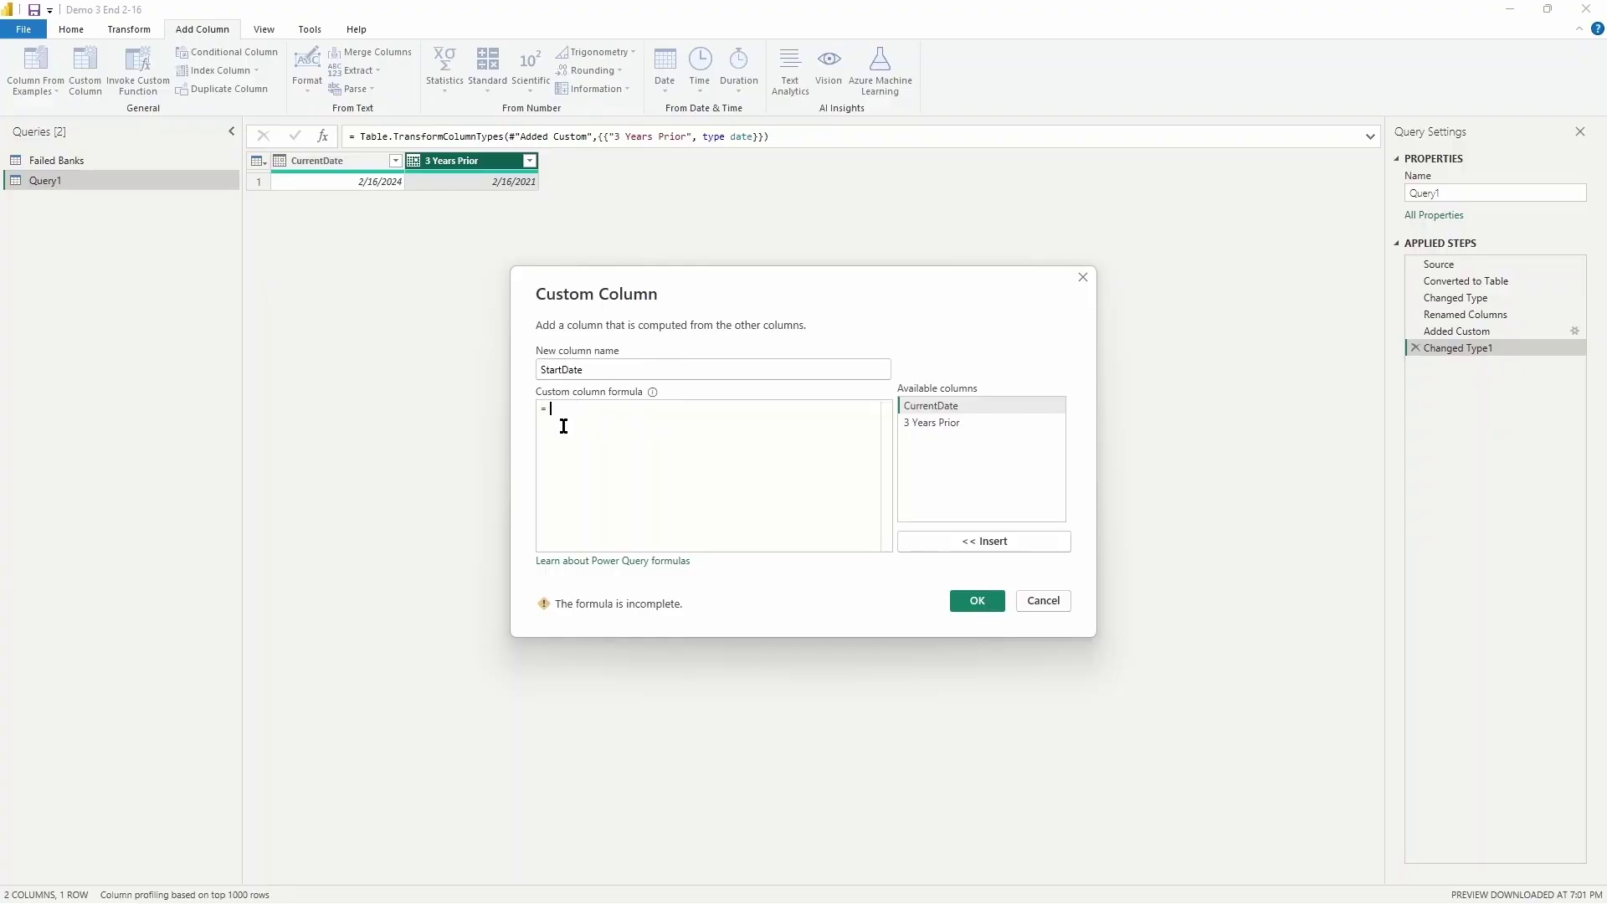
text(Date)
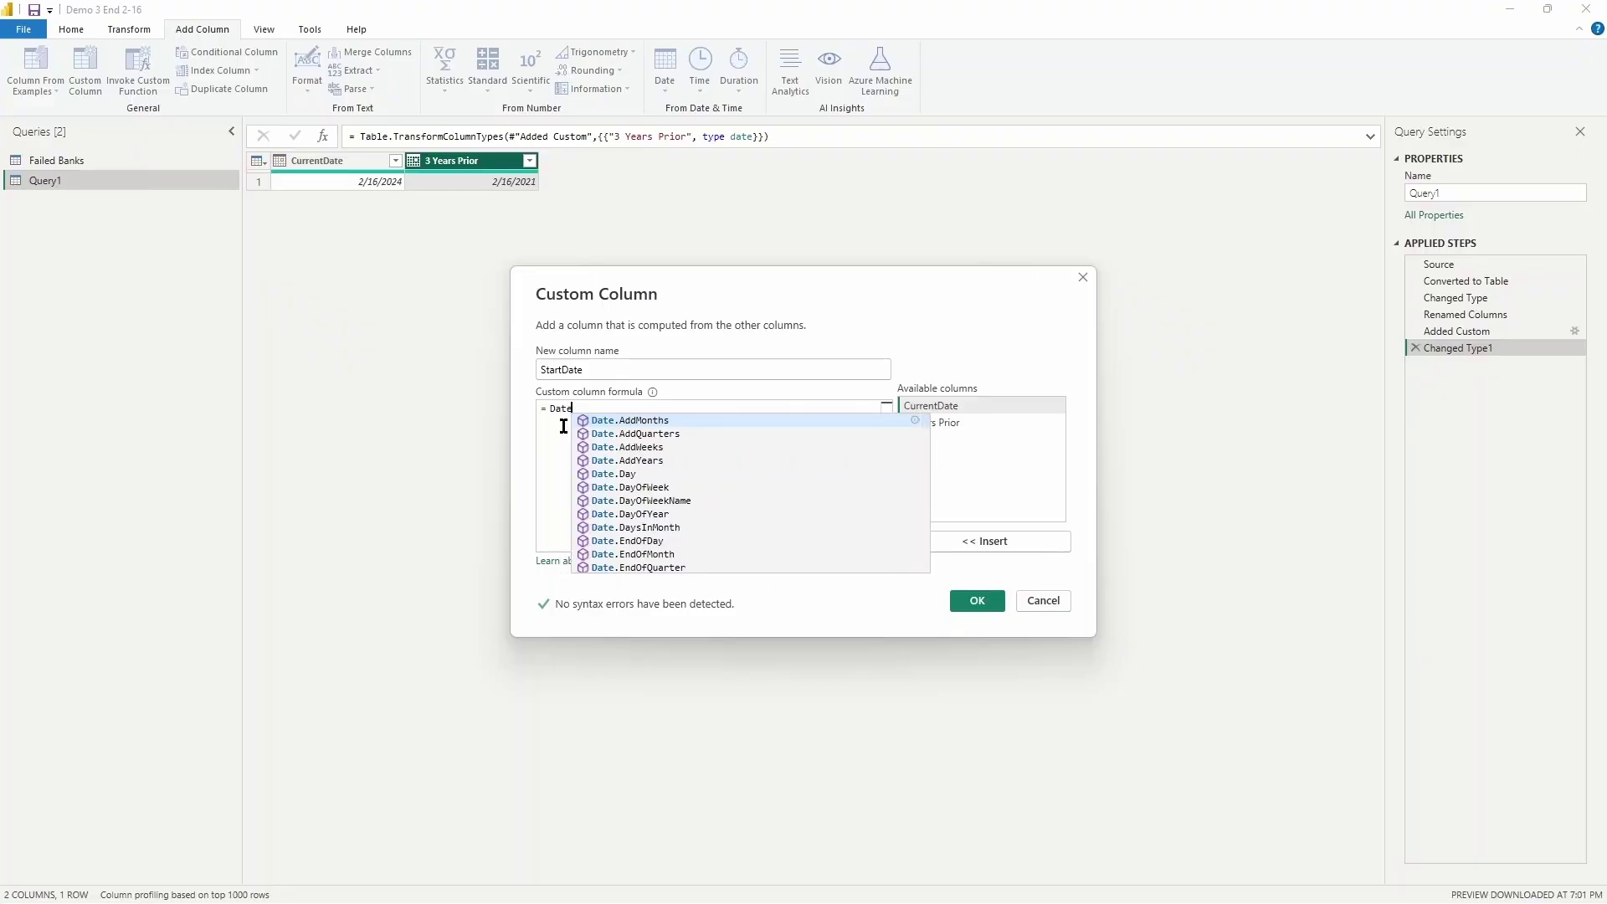
text(.S)
key(Down)
key(Down)
key(Down)
key(Down)
key(Down)
key(Down)
key(Down)
key(Down)
key(Down)
key(Down)
key(Down)
key(Down)
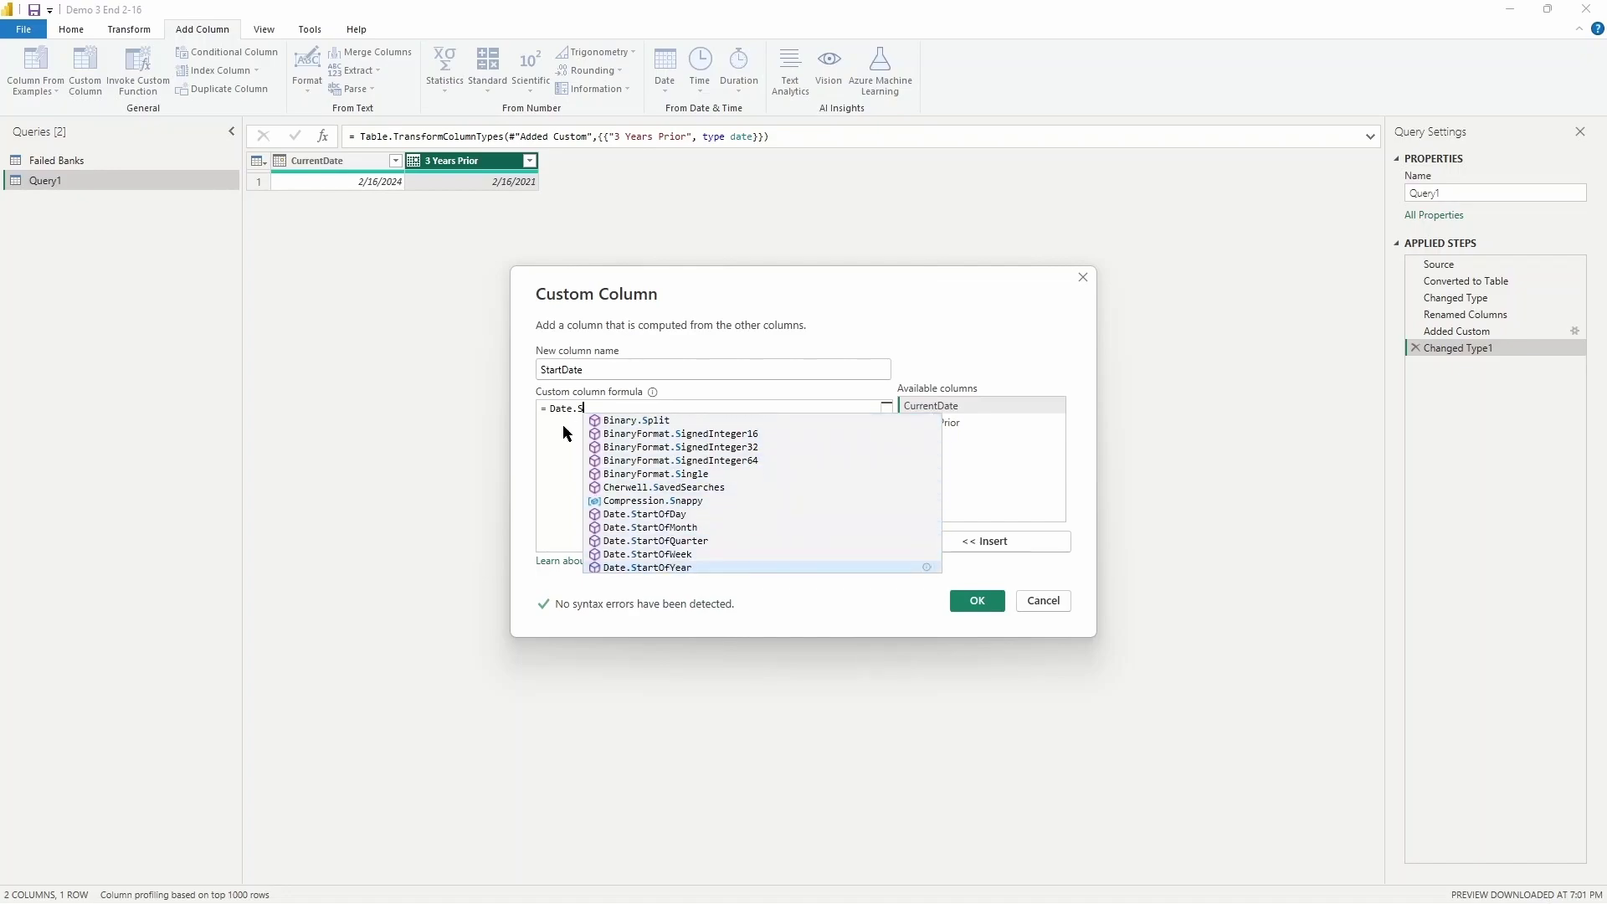
key(Tab)
click(560, 408)
key(Delete)
key(Delete)
key(BackSpace)
key(BackSpace)
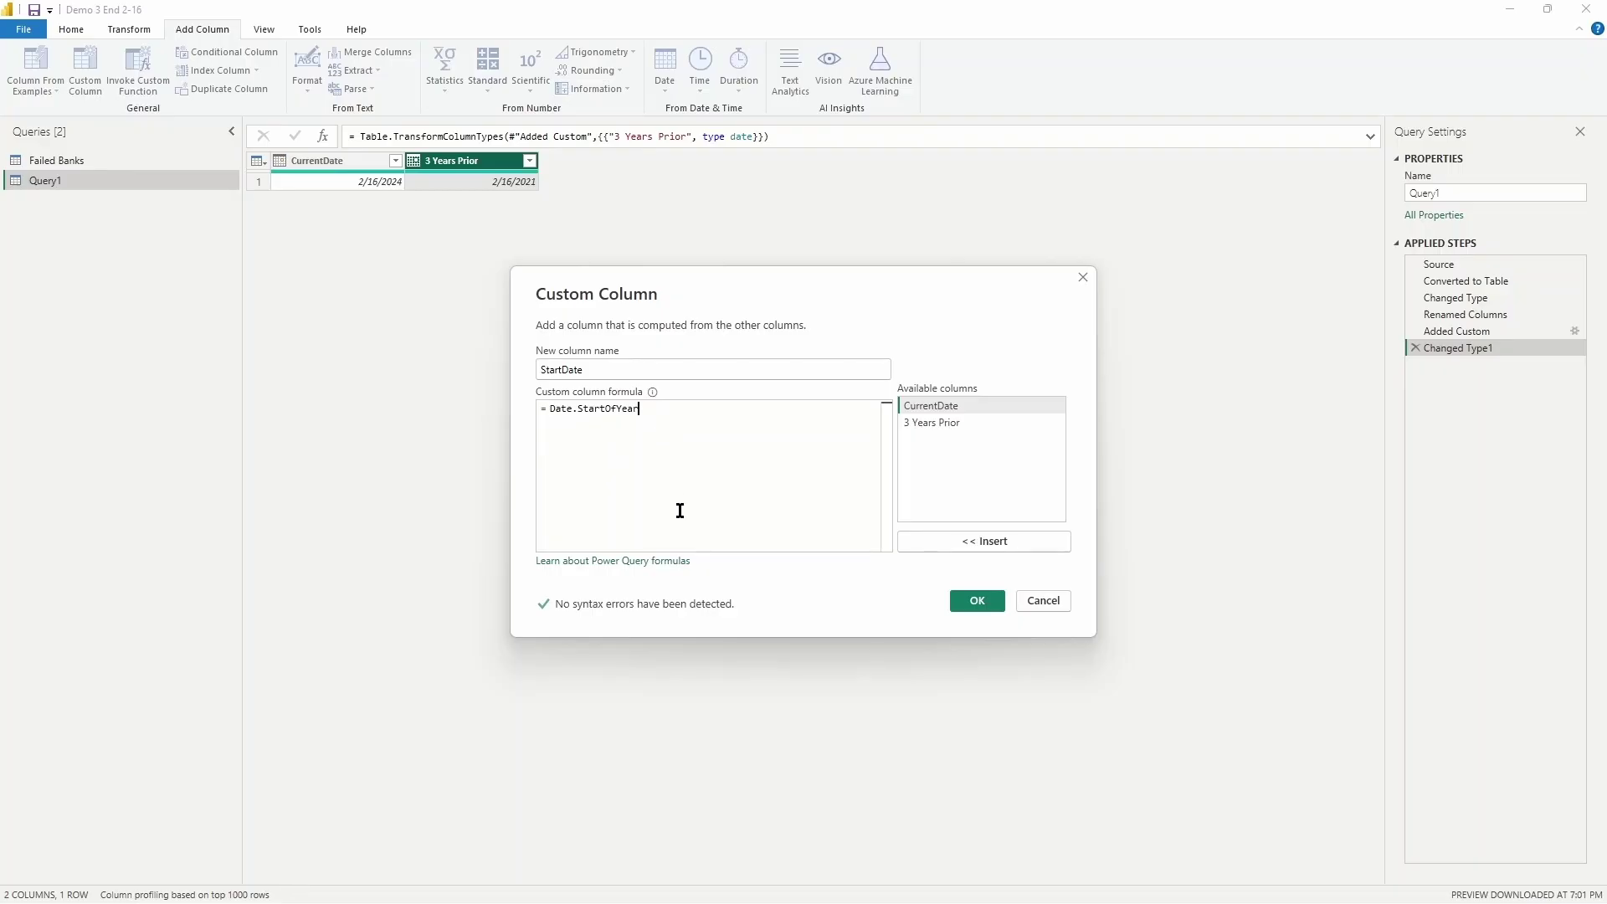
Step: Complete the StartDate column's formula as = Date.StartOfYear([3 Years Prior])
text(()
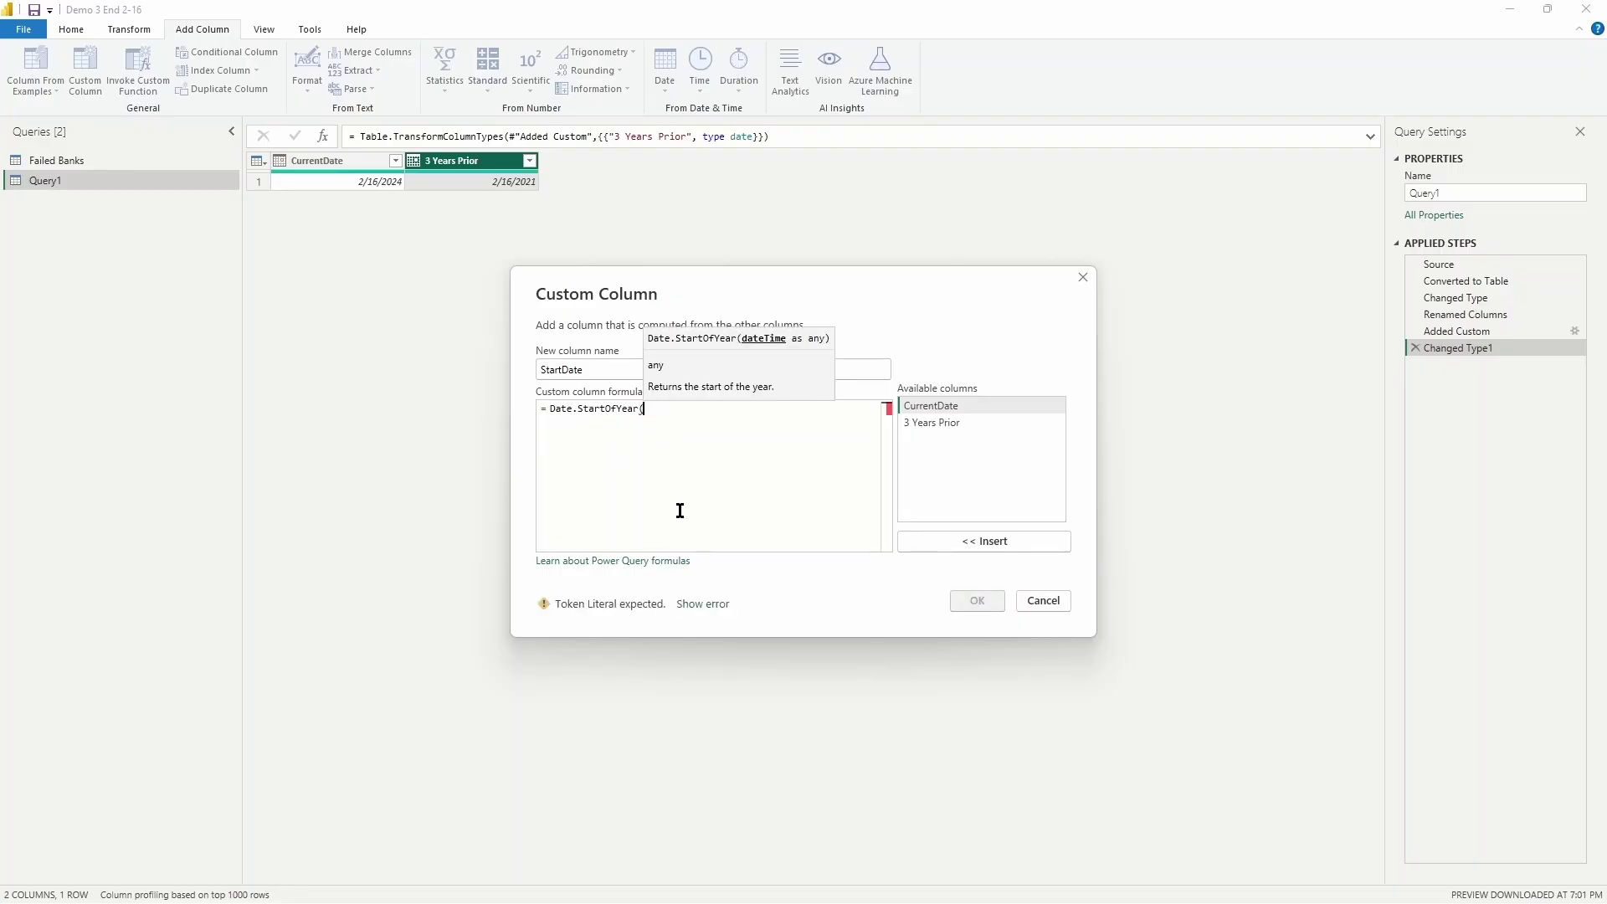
text([)
key(Up)
key(Return)
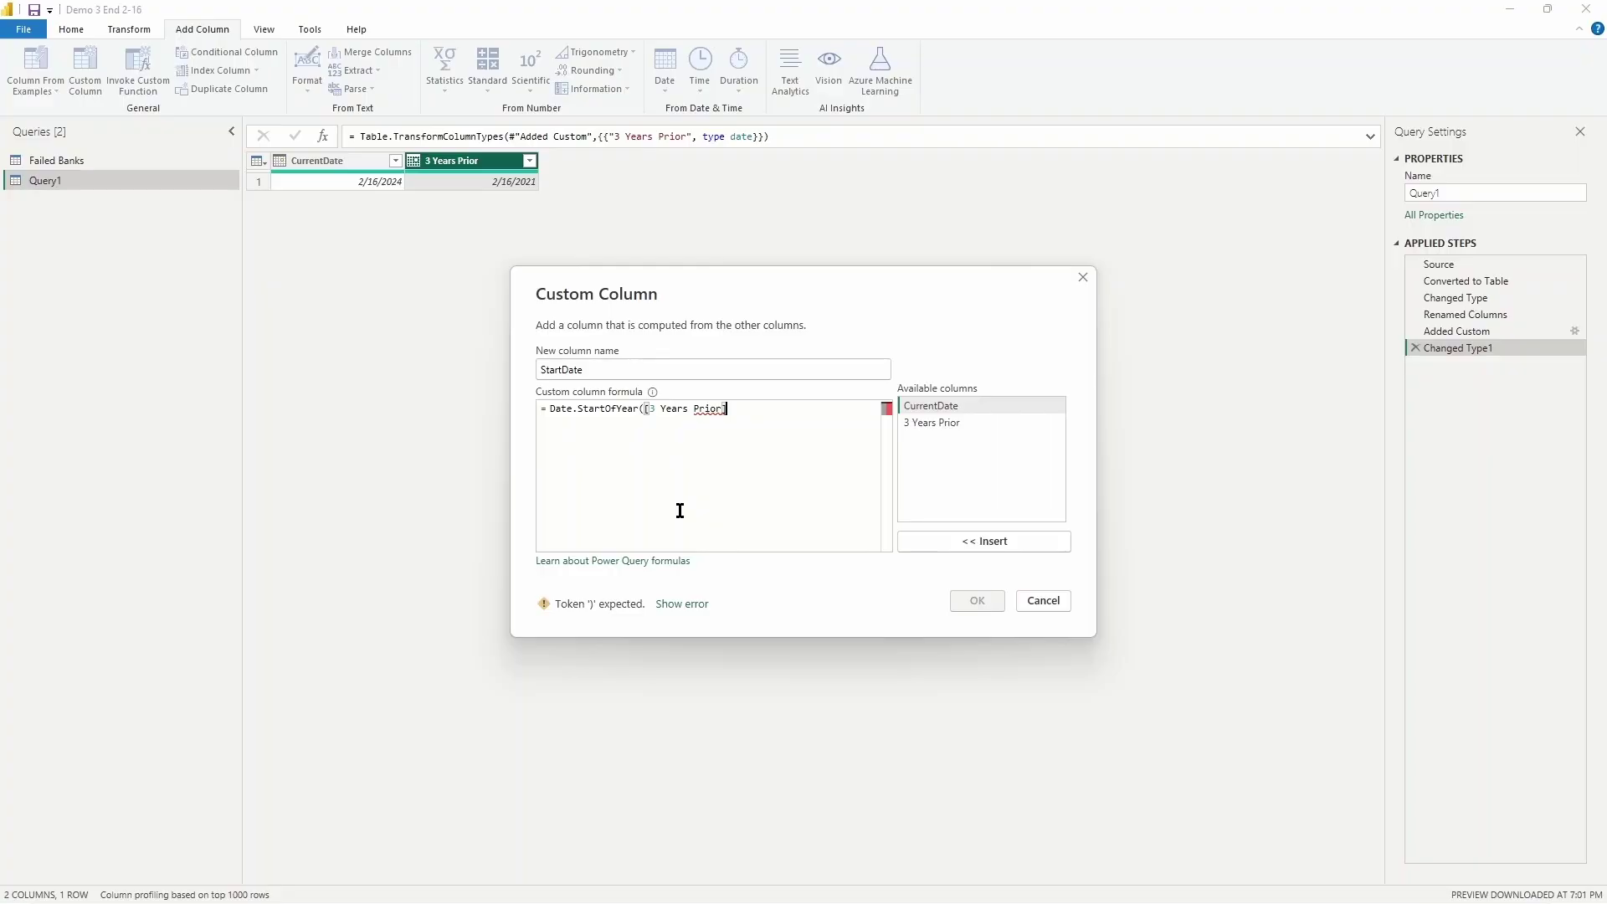
text())
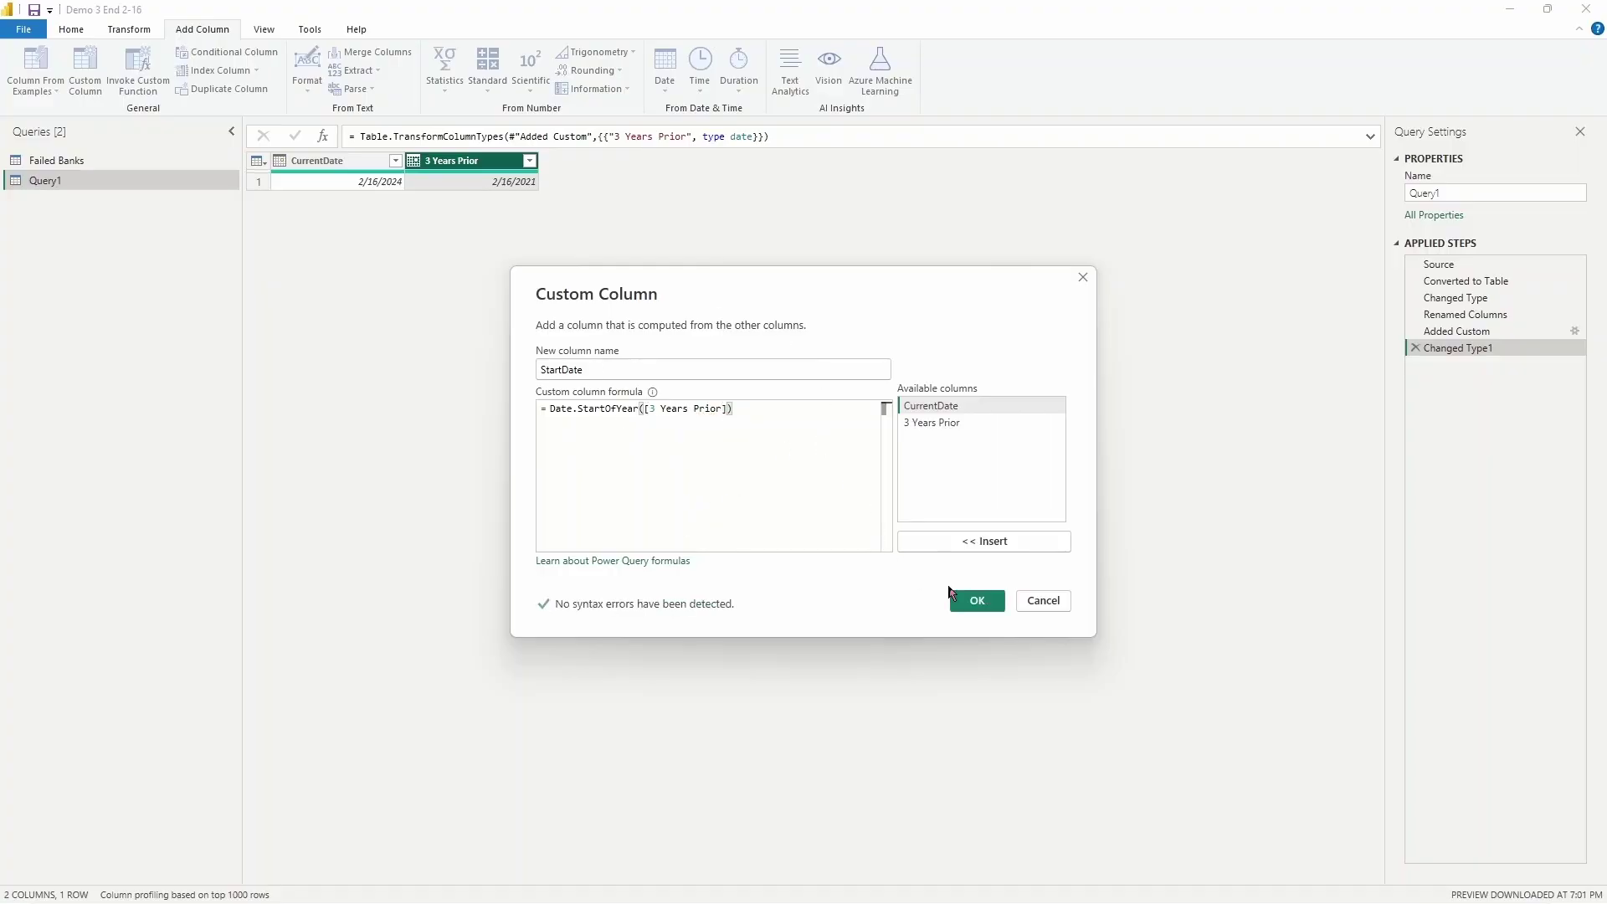
Step: Add the StartDate column to the table and set its data type to Date
click(988, 604)
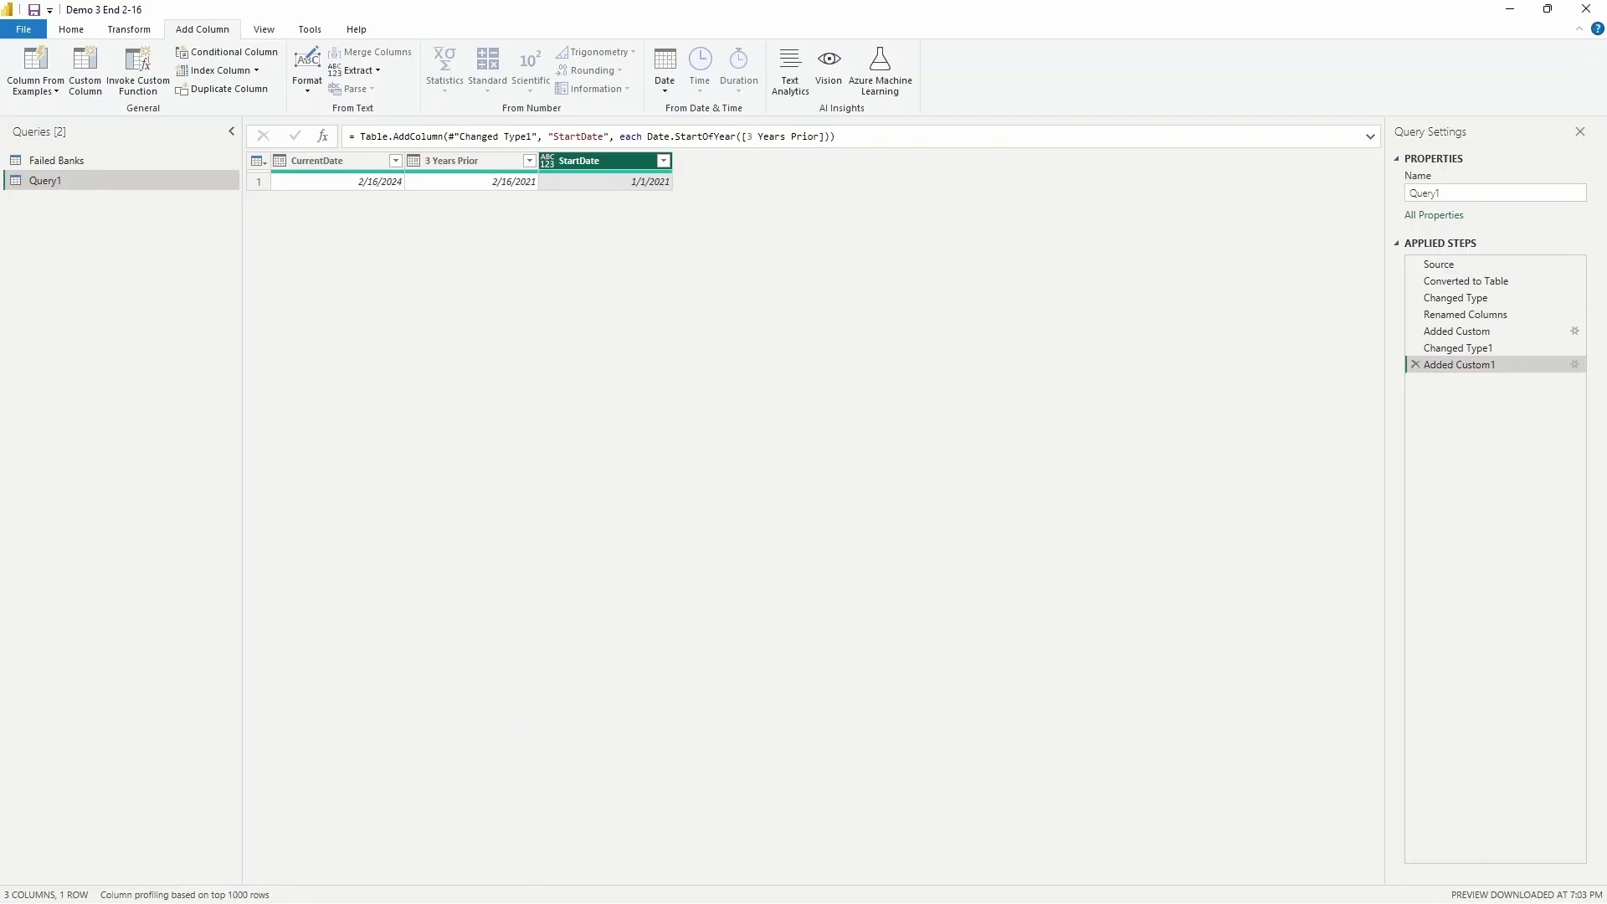
click(548, 163)
click(601, 276)
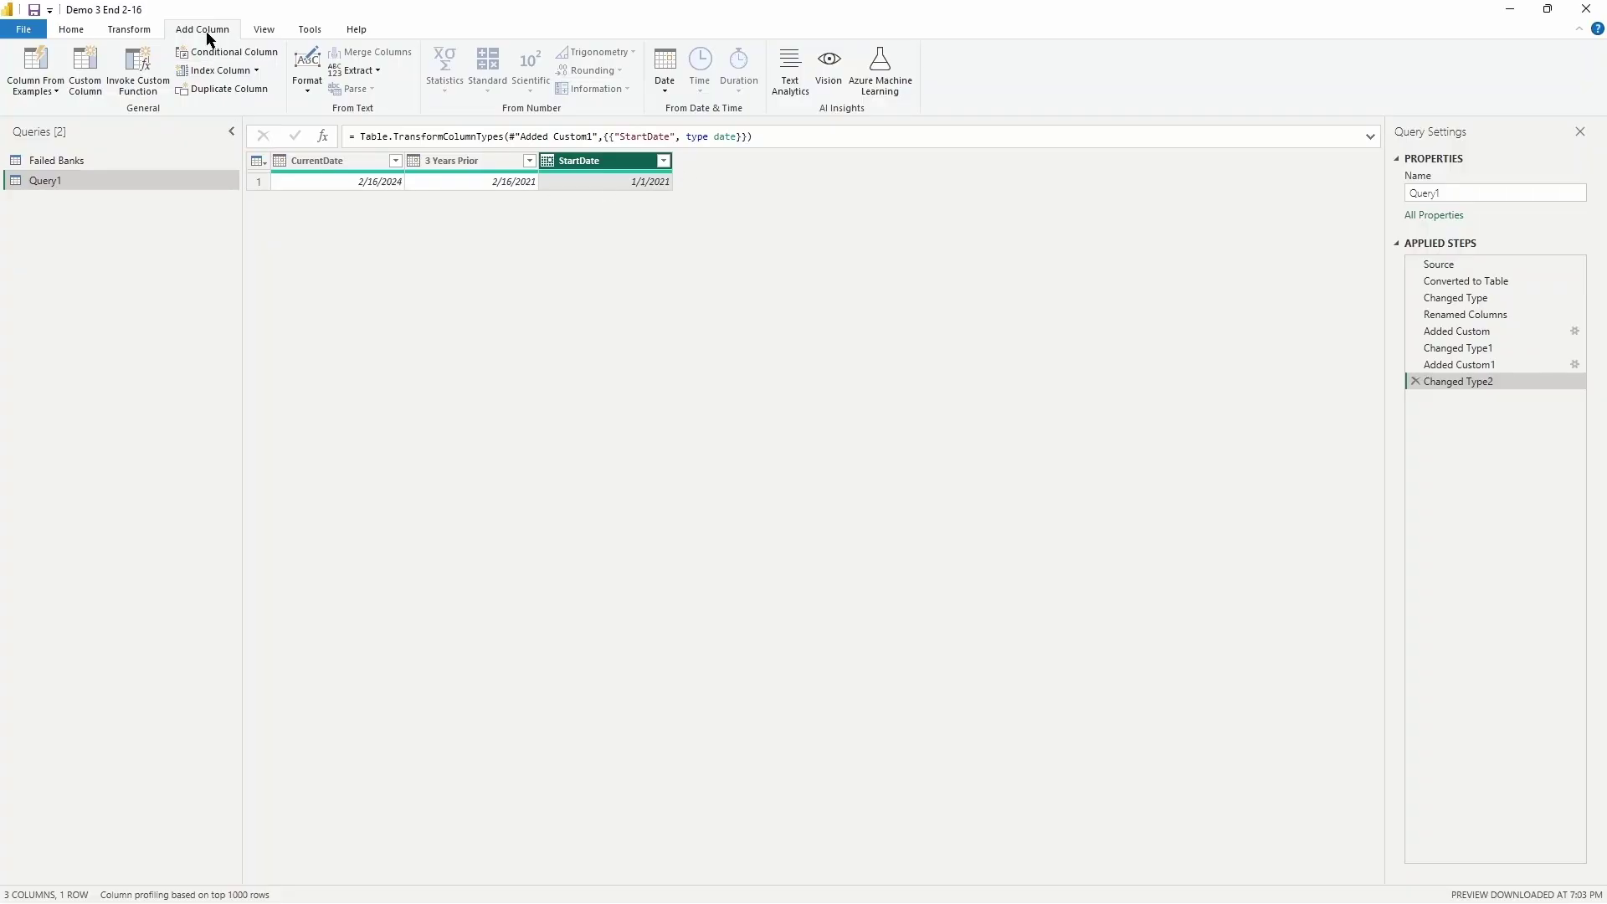
Step: Start another custom column in Query1 and name it "EndDate"
click(86, 72)
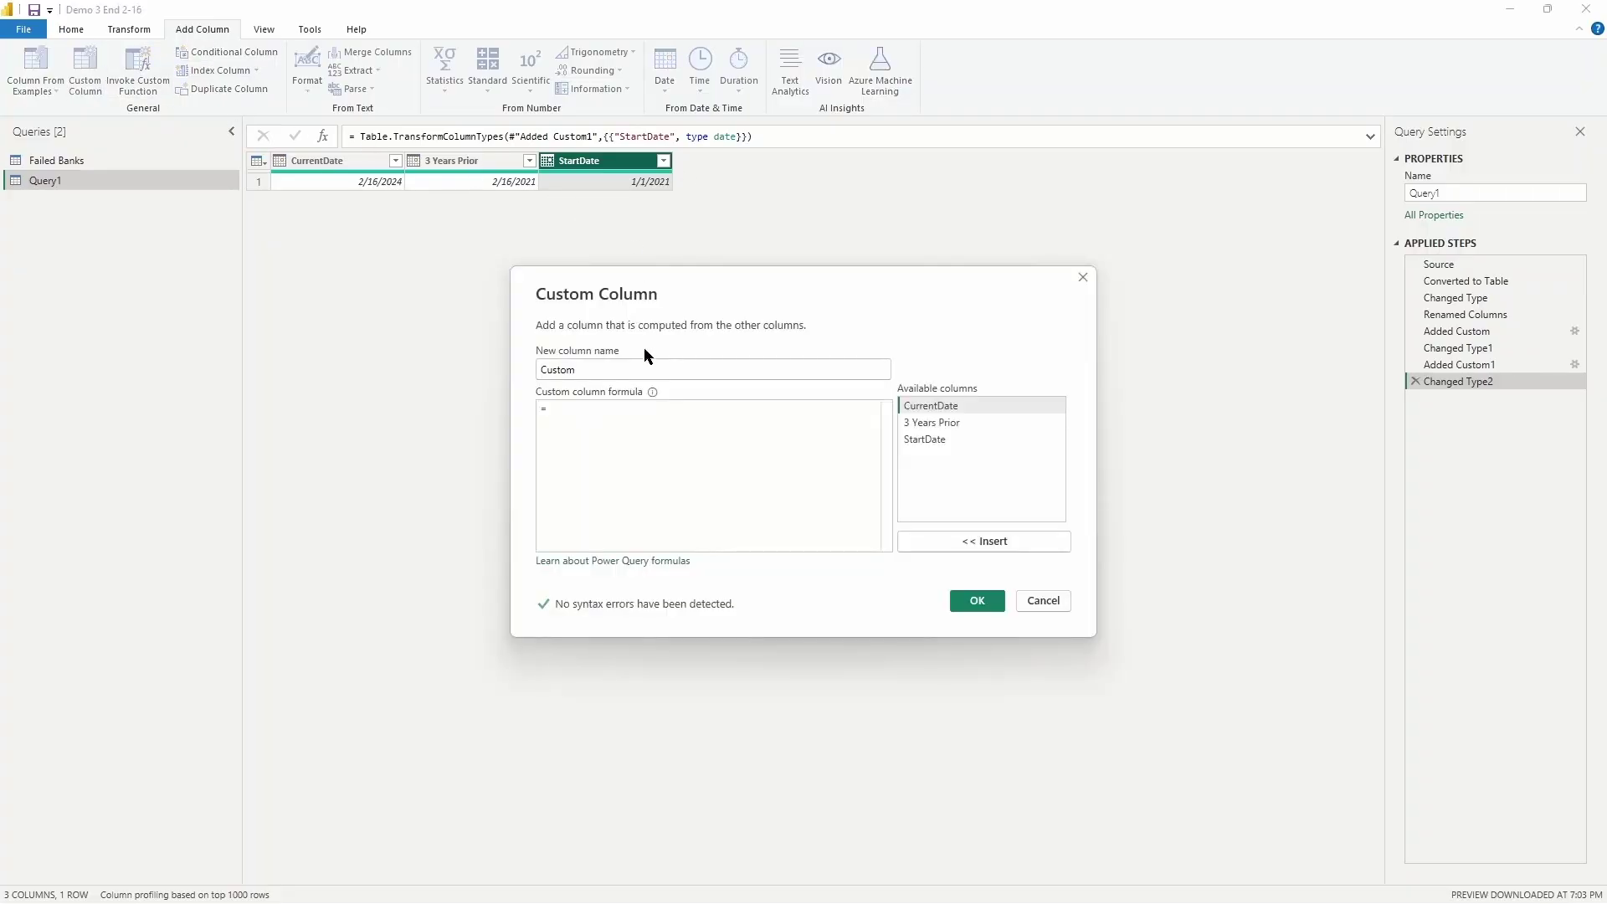
double_click(619, 372)
text(En)
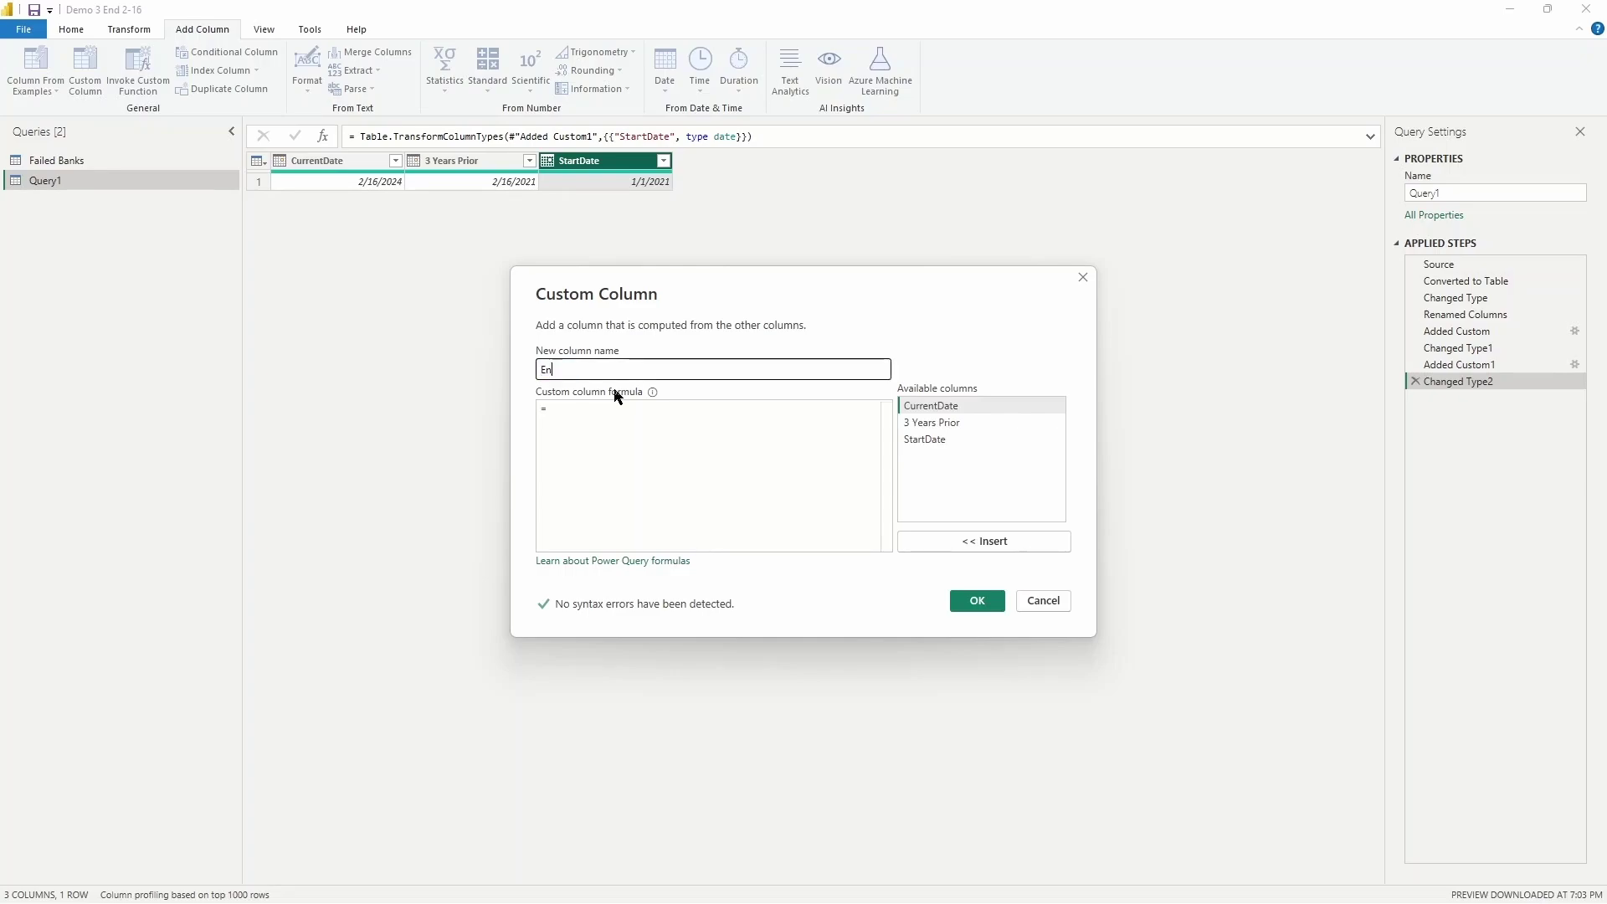
text(dDate)
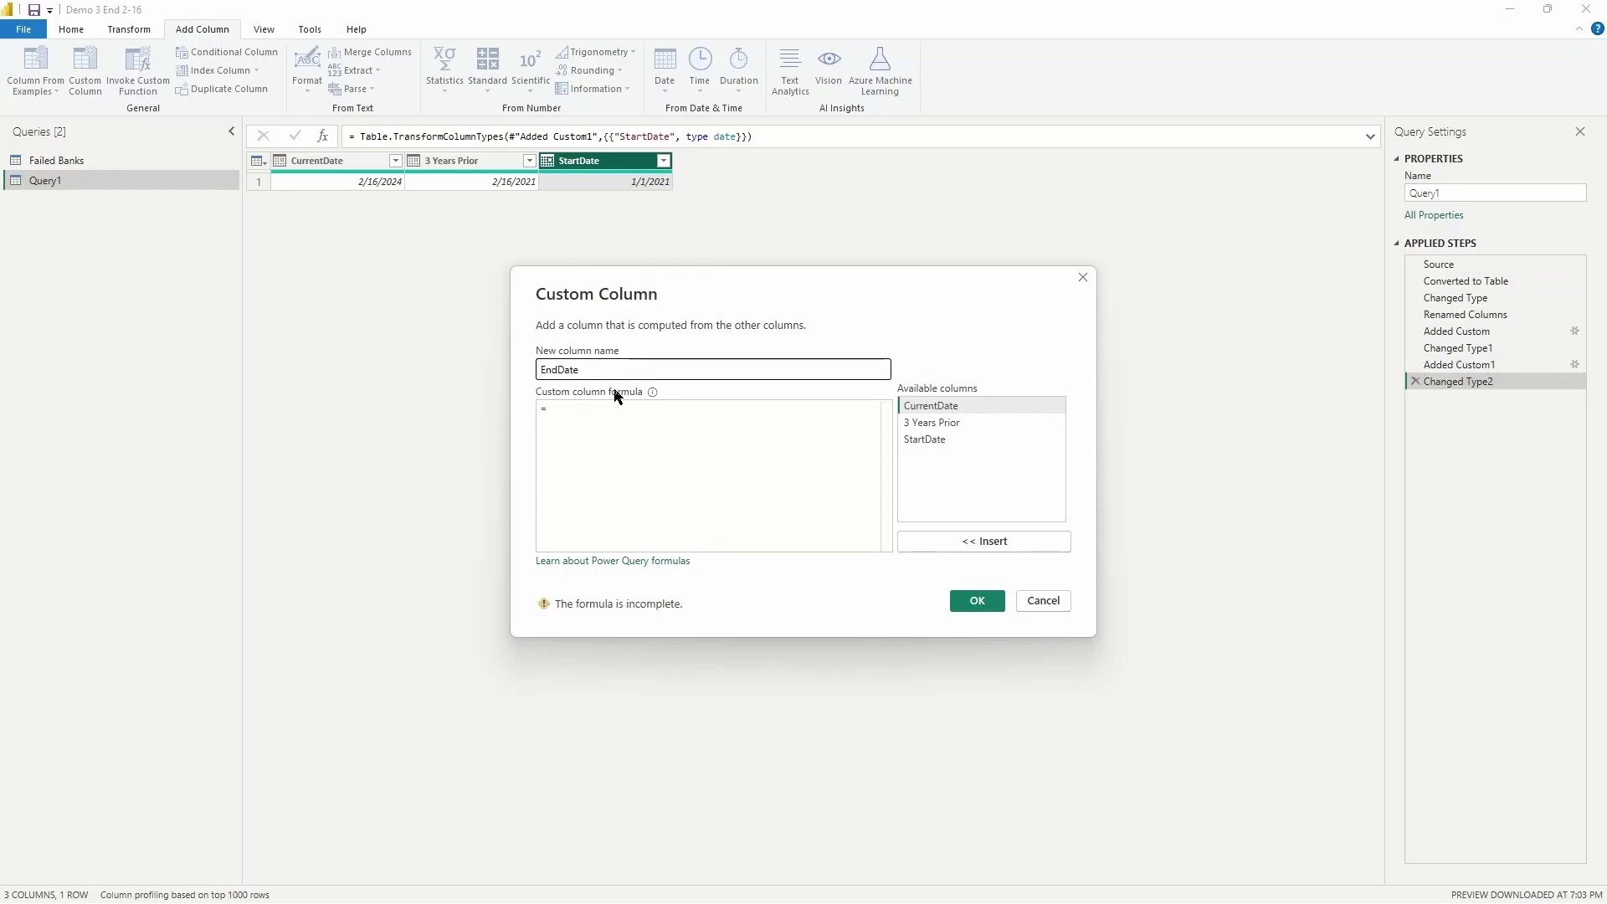
Step: Begin the EndDate column's formula with the Date.AddMonths function and its opening parenthesis
click(568, 413)
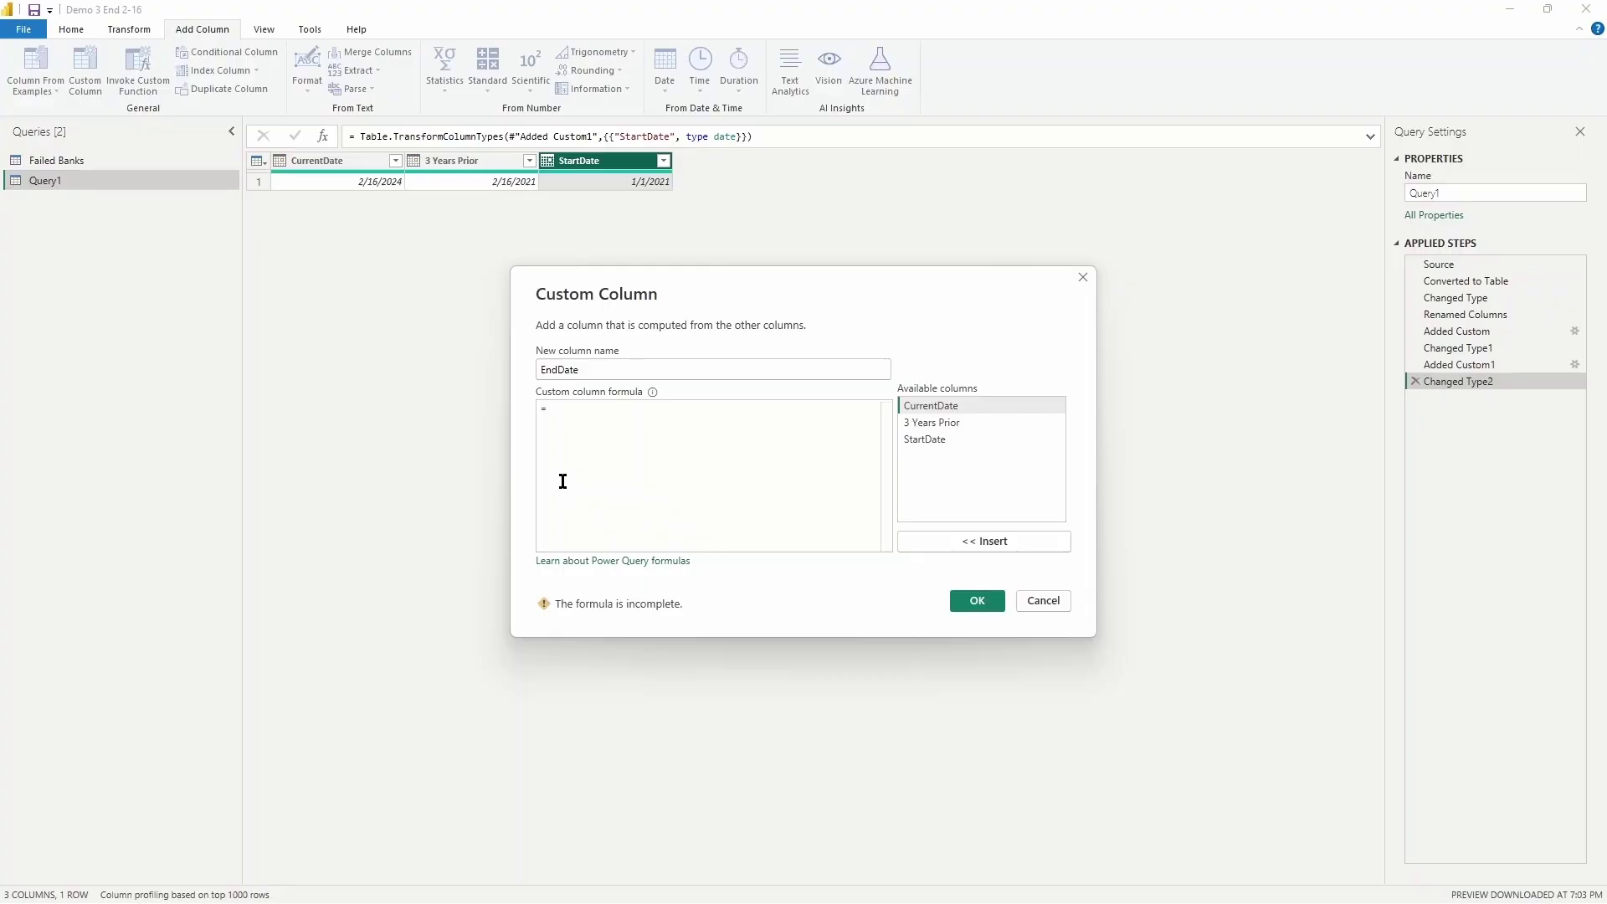
text(Da)
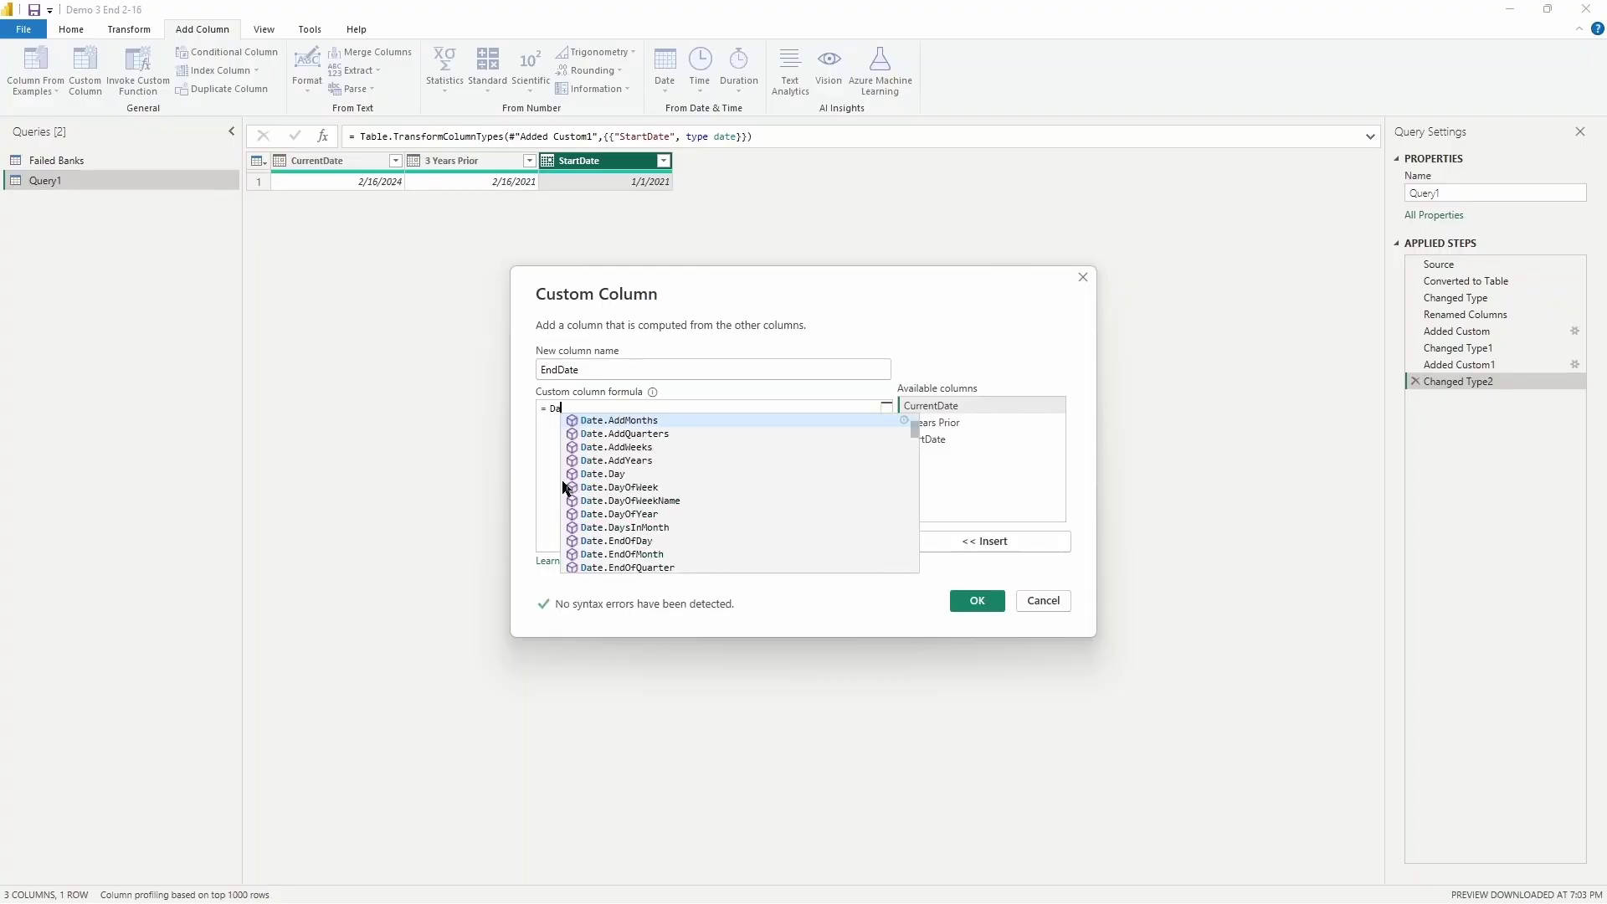
text(te)
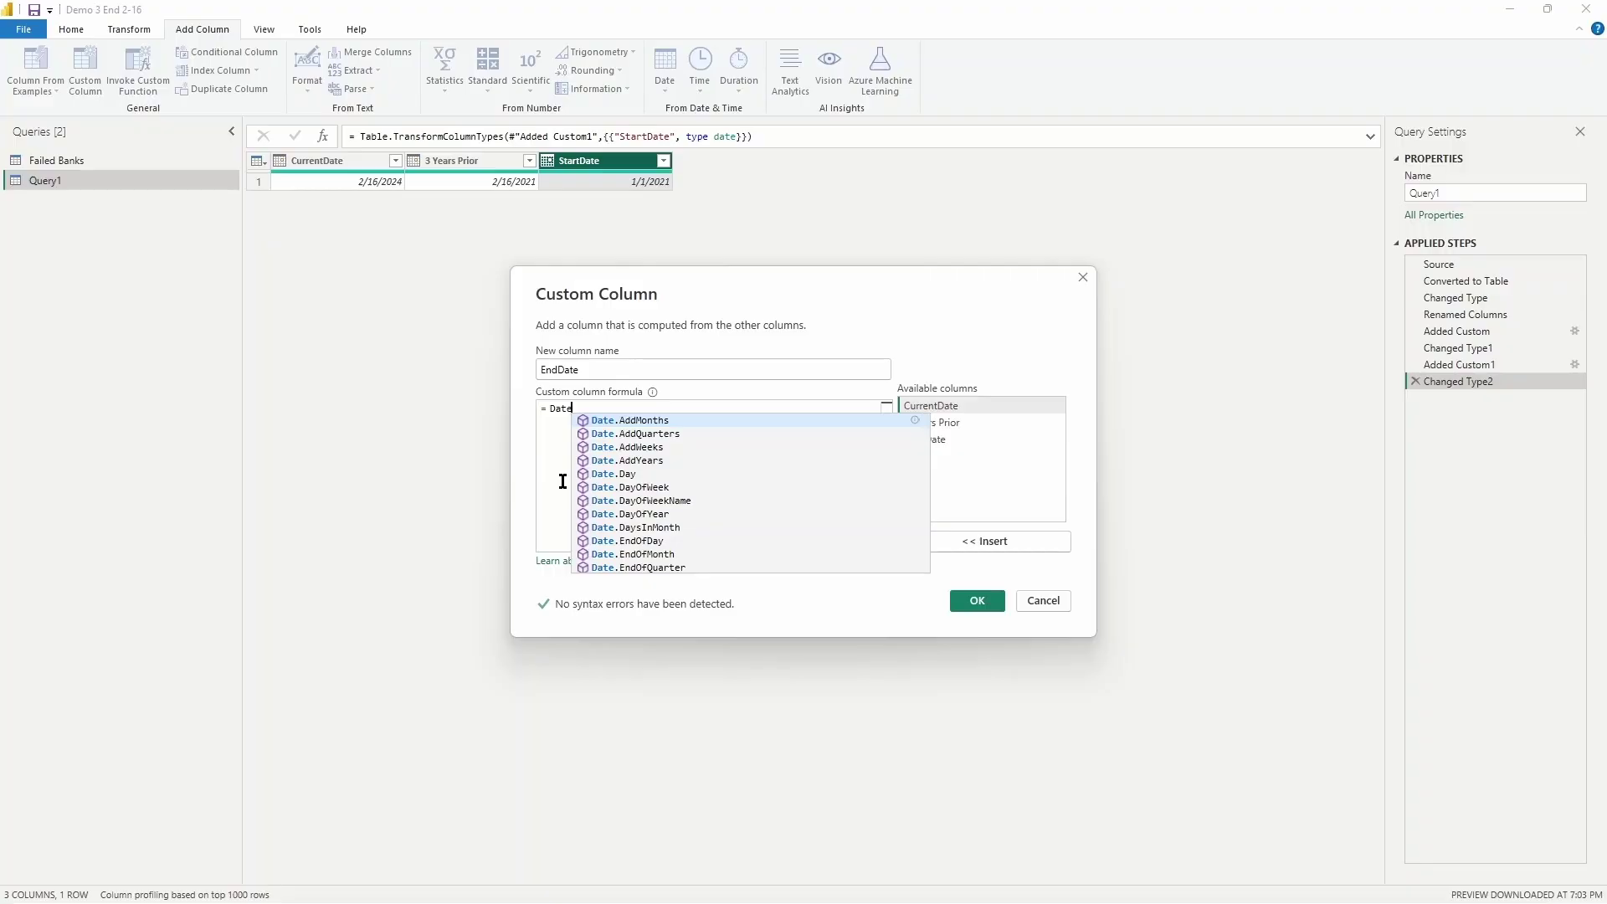
text(.A)
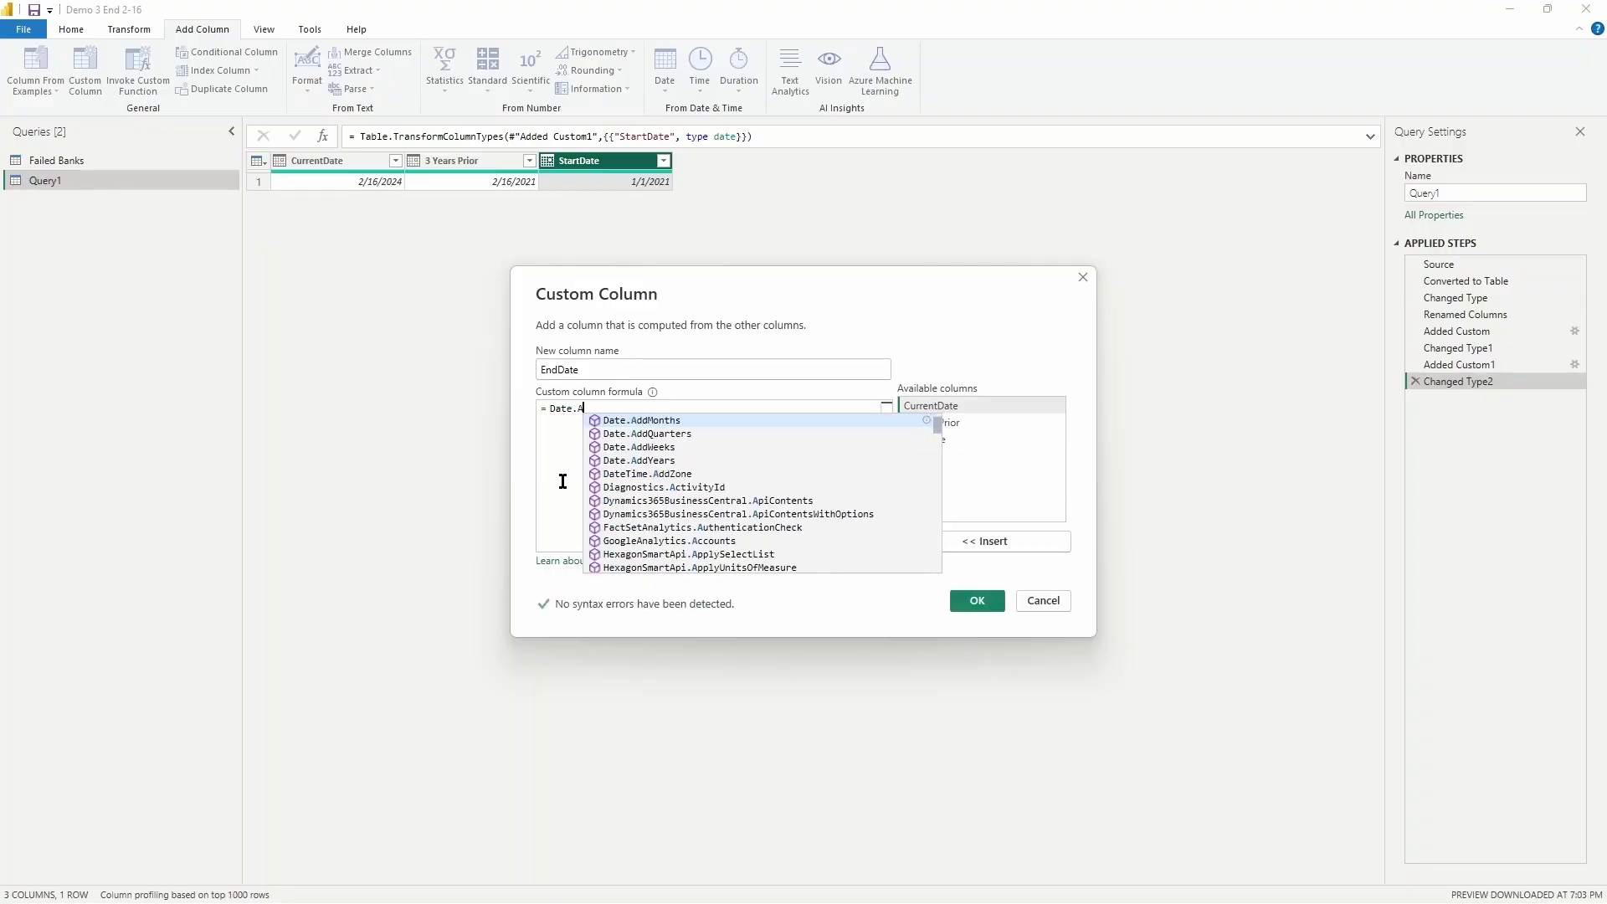
key(Tab)
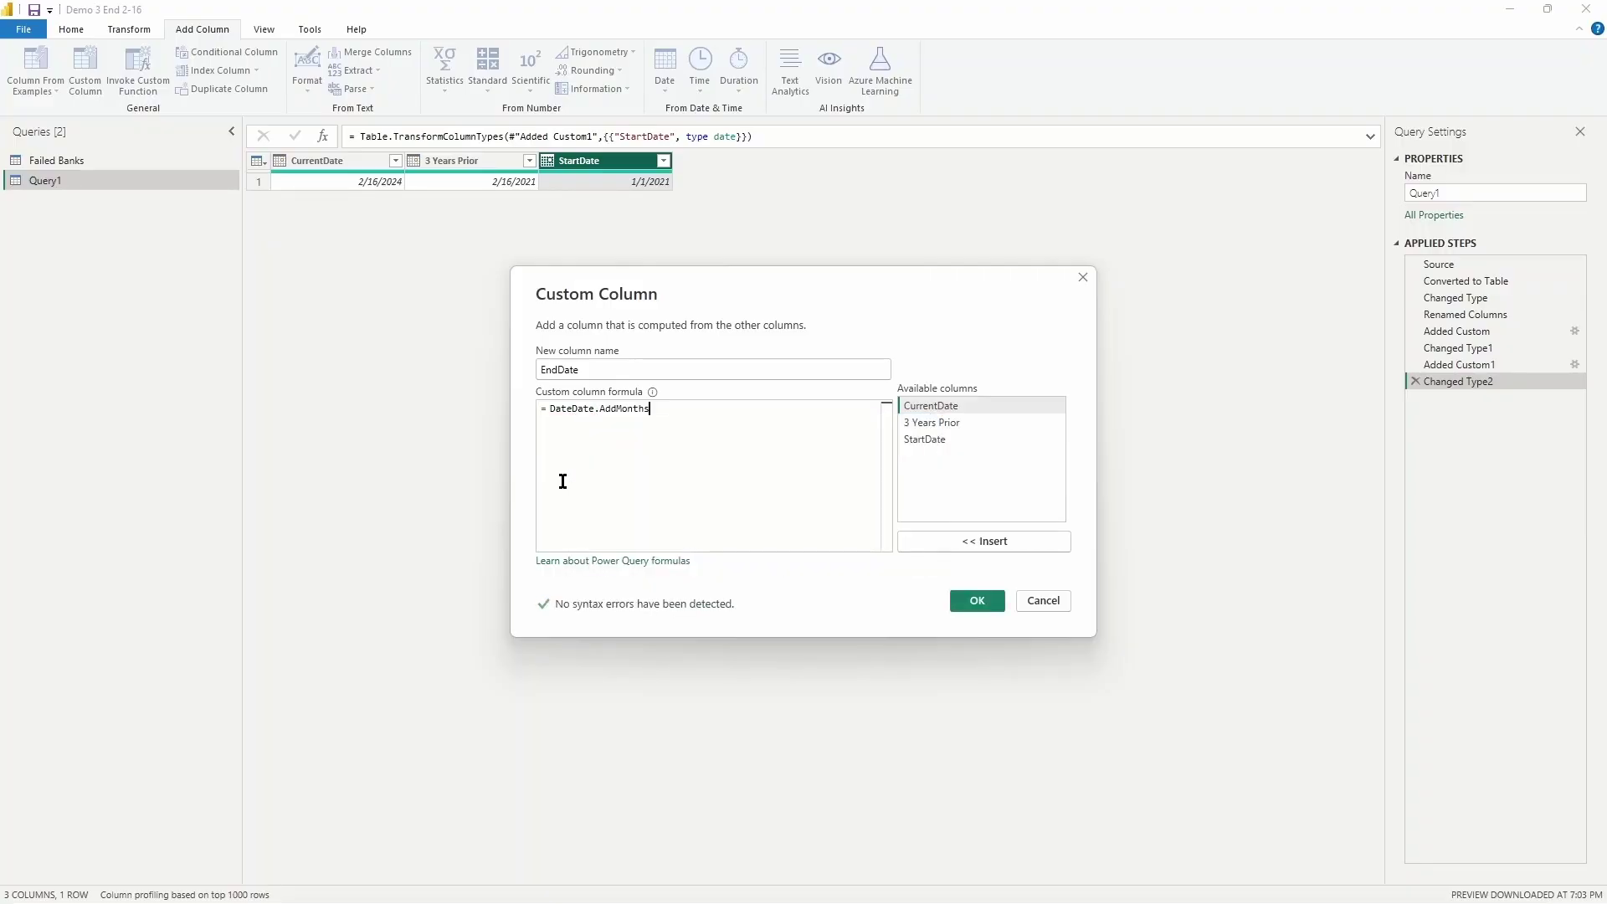
key(BackSpace)
key(BackSpace)
key(BackSpace)
key(BackSpace)
text(()
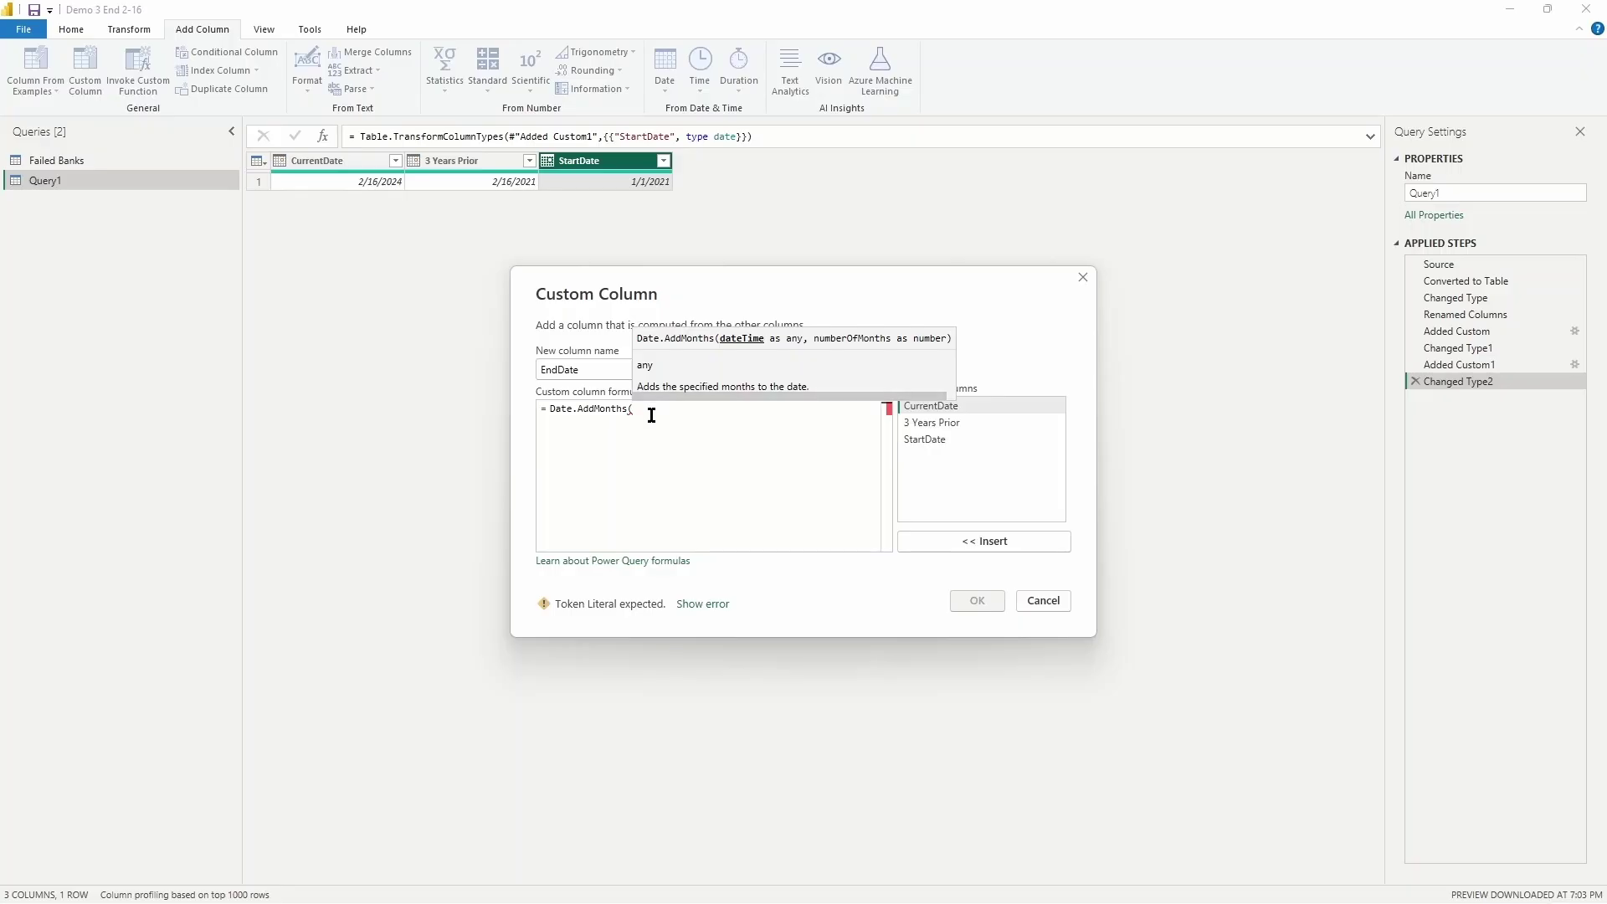
Step: Complete the Date.AddMonths formula with [CurrentDate] as the date and 6 as the number of months
text([)
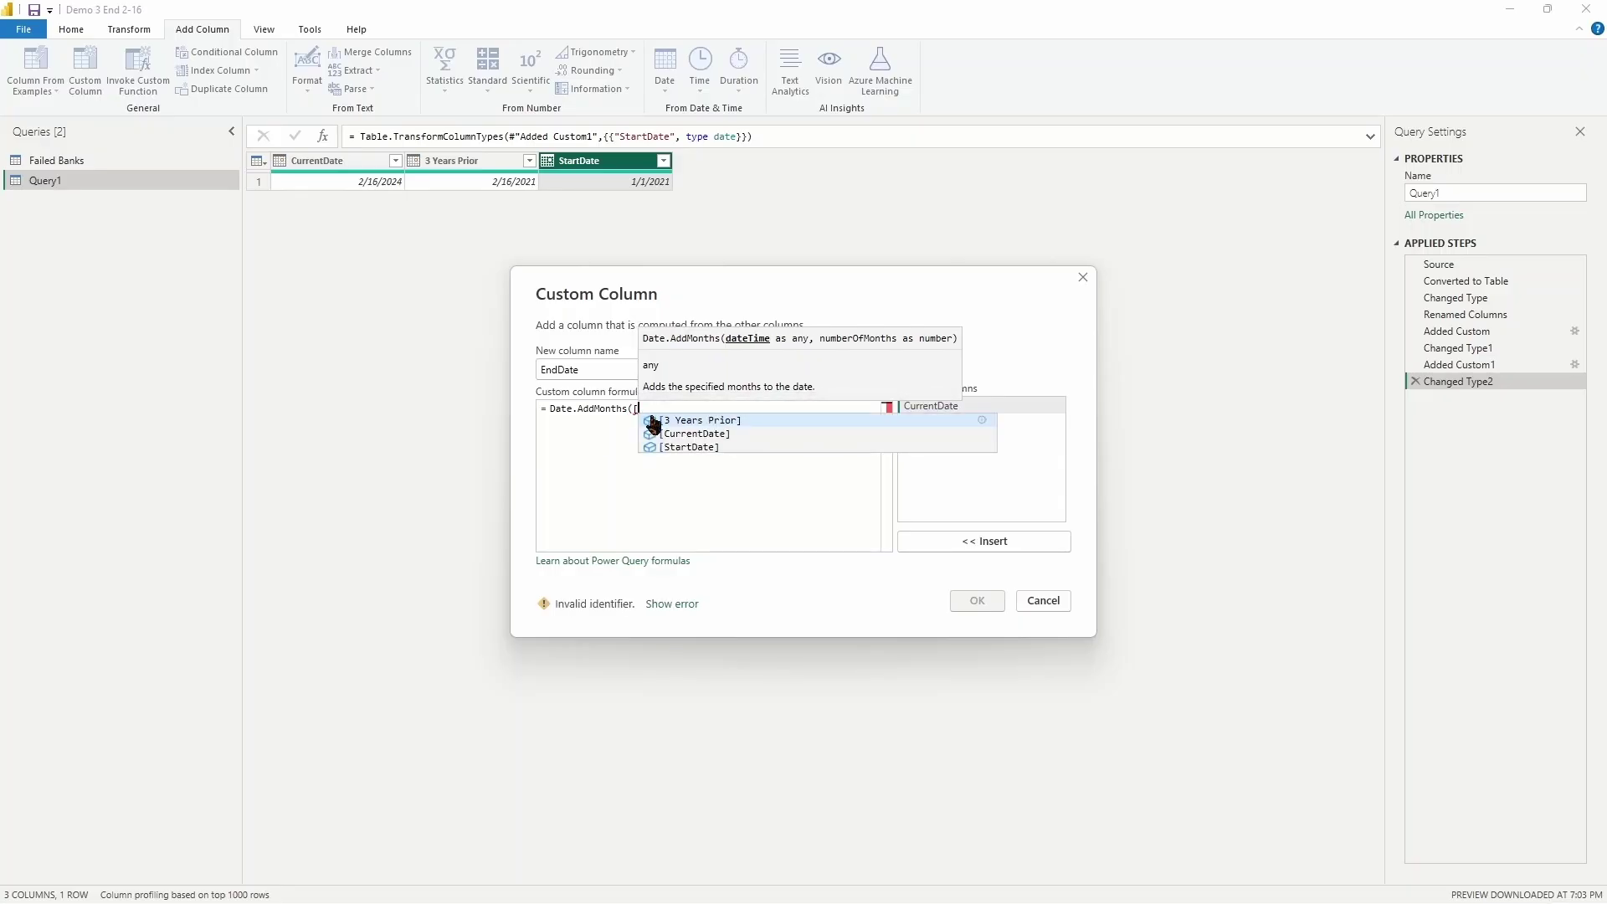
click(655, 433)
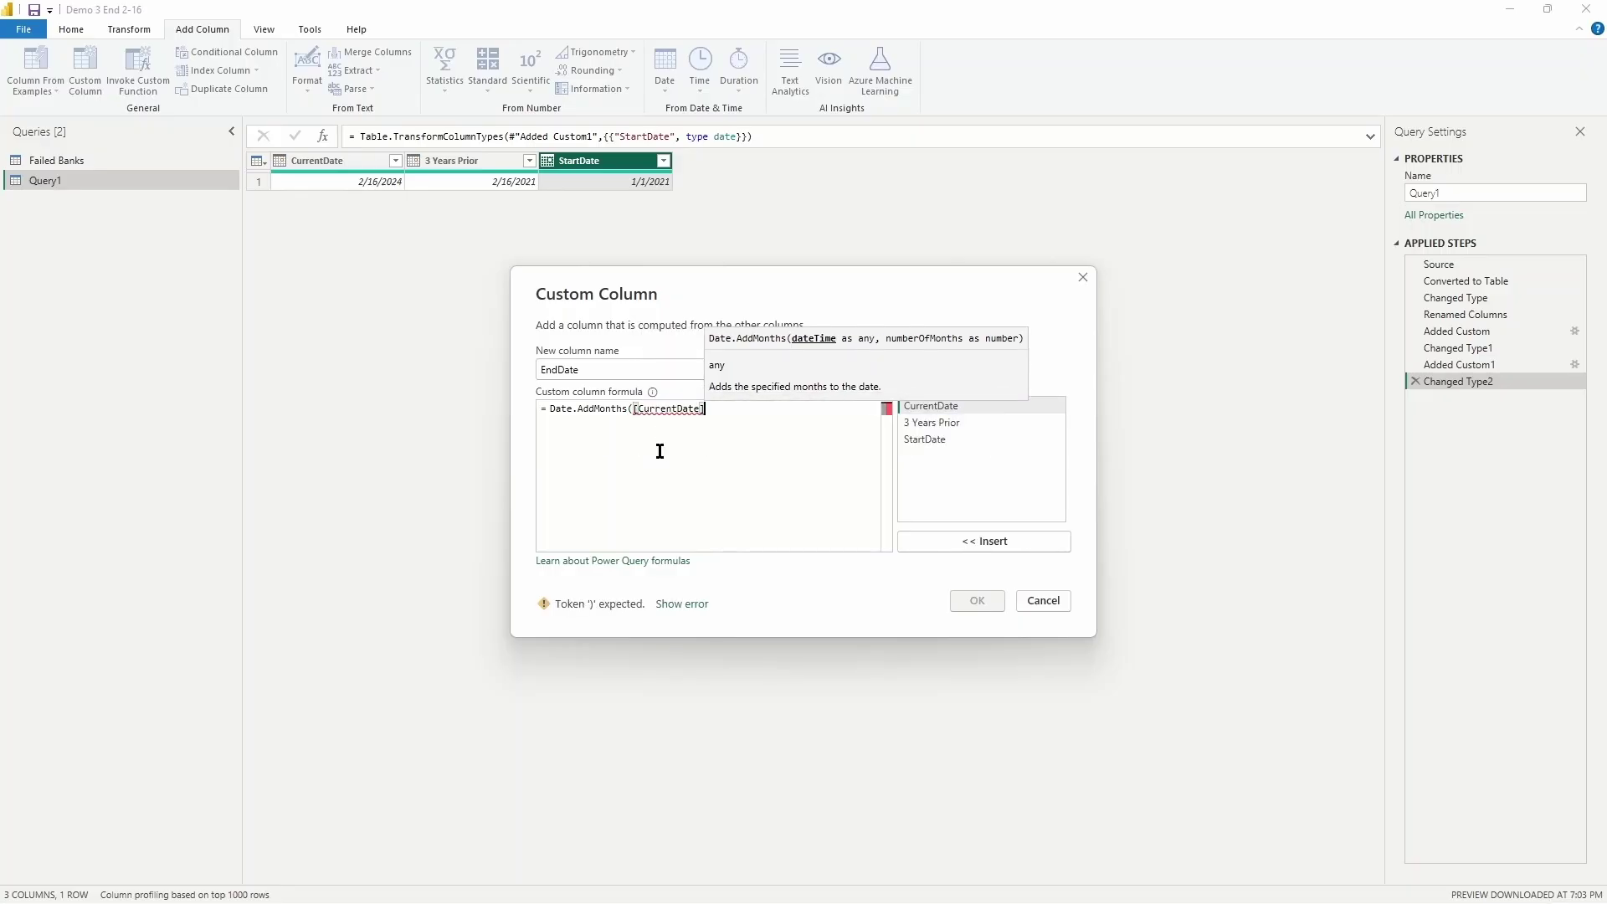
text(,)
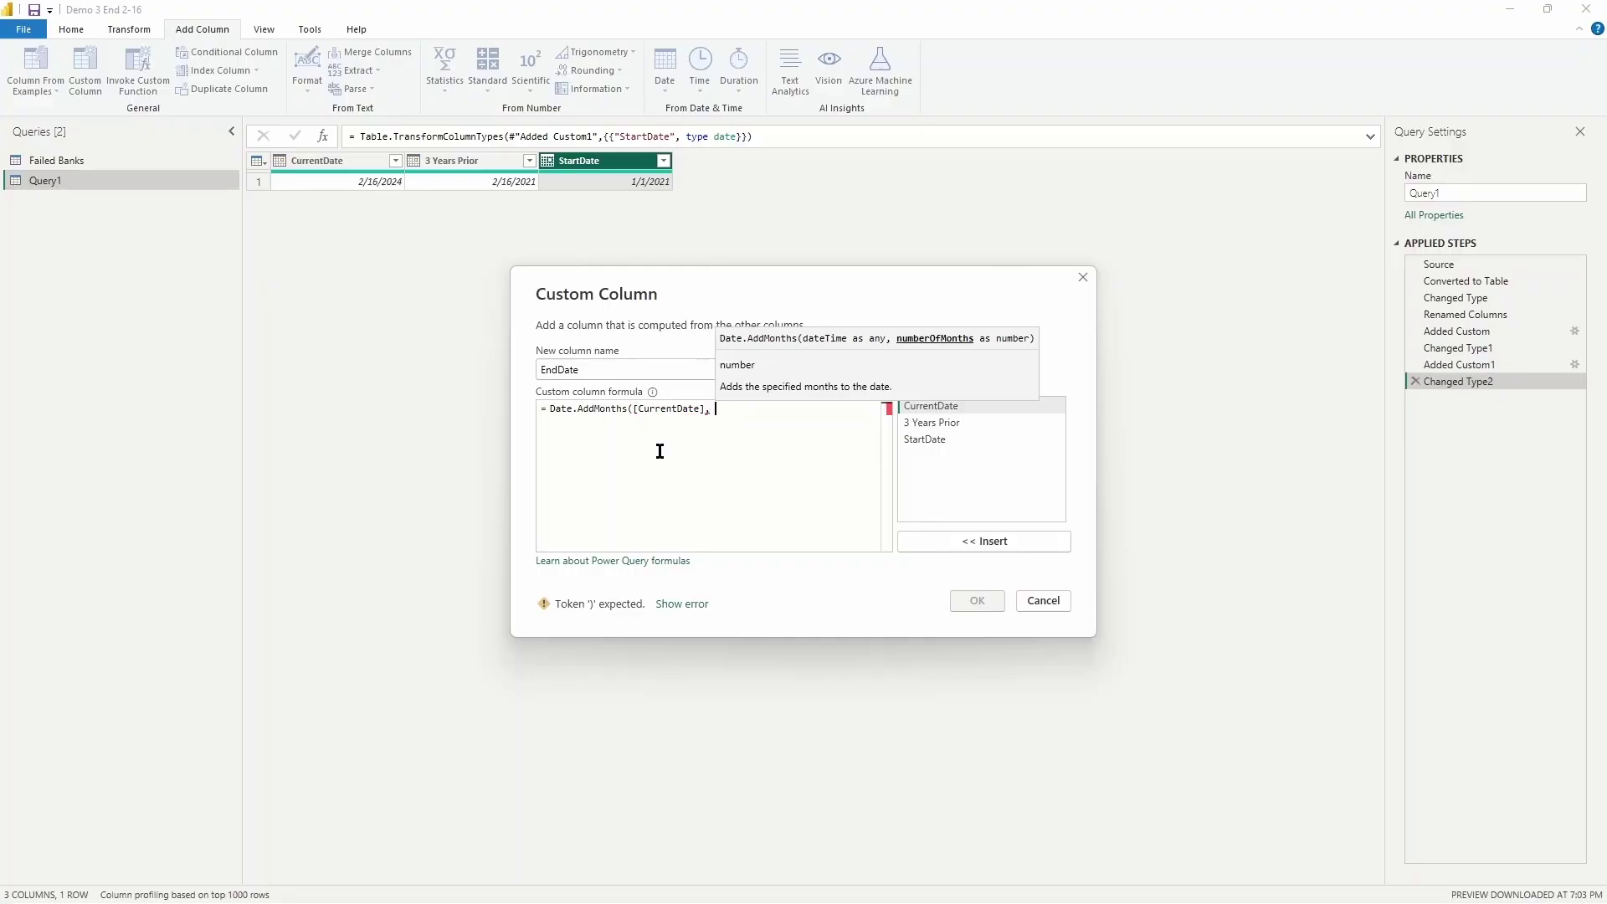
text( 6)
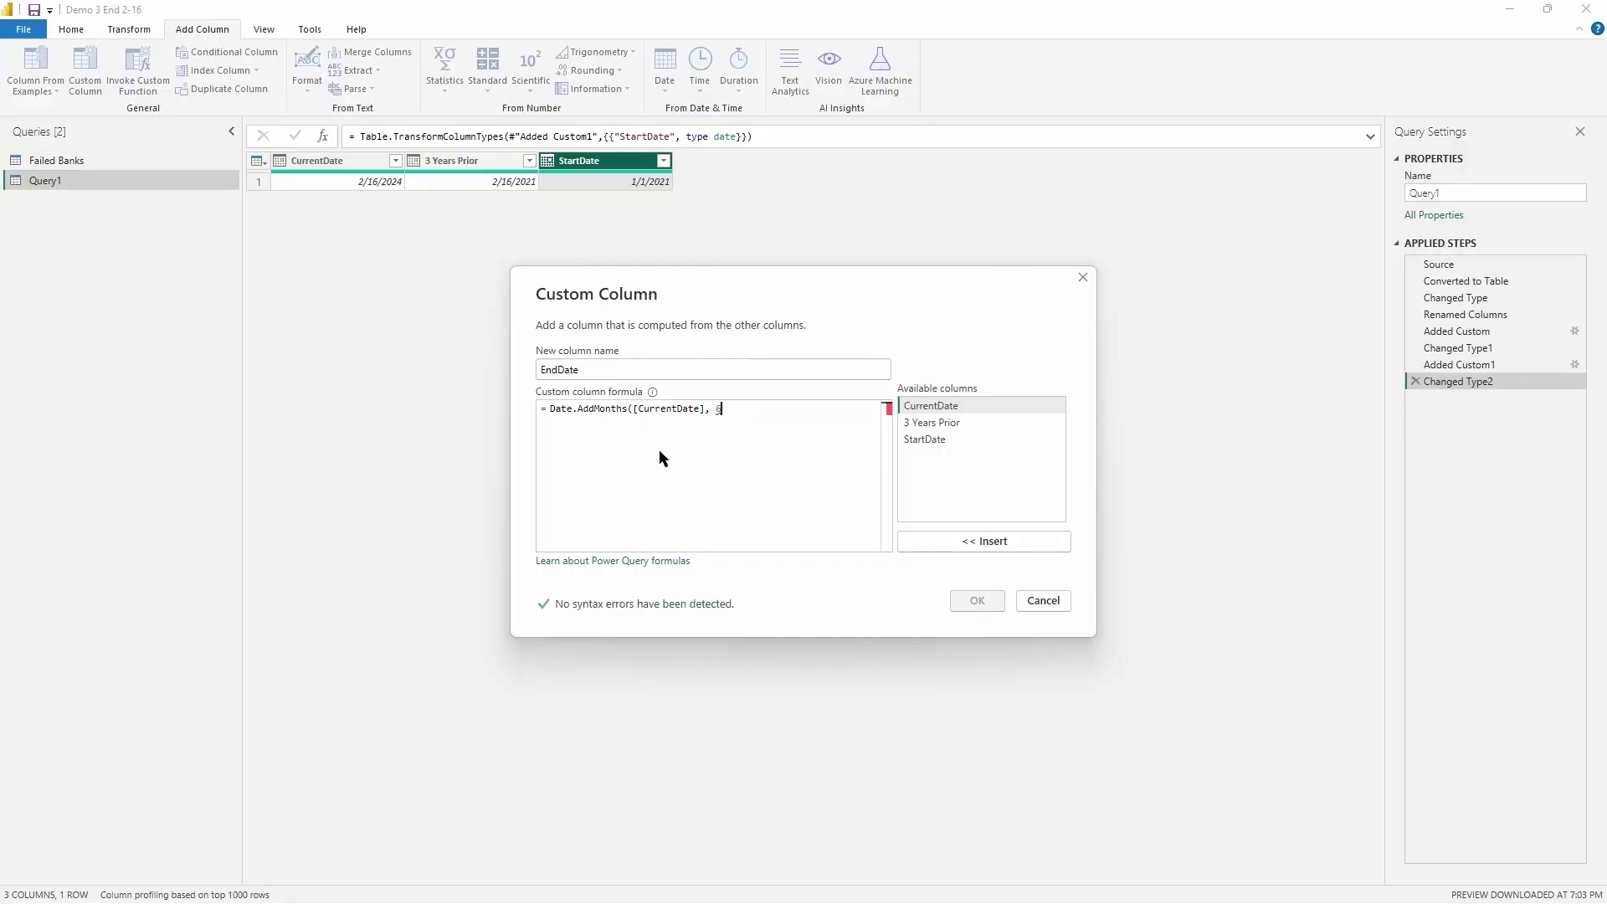
text())
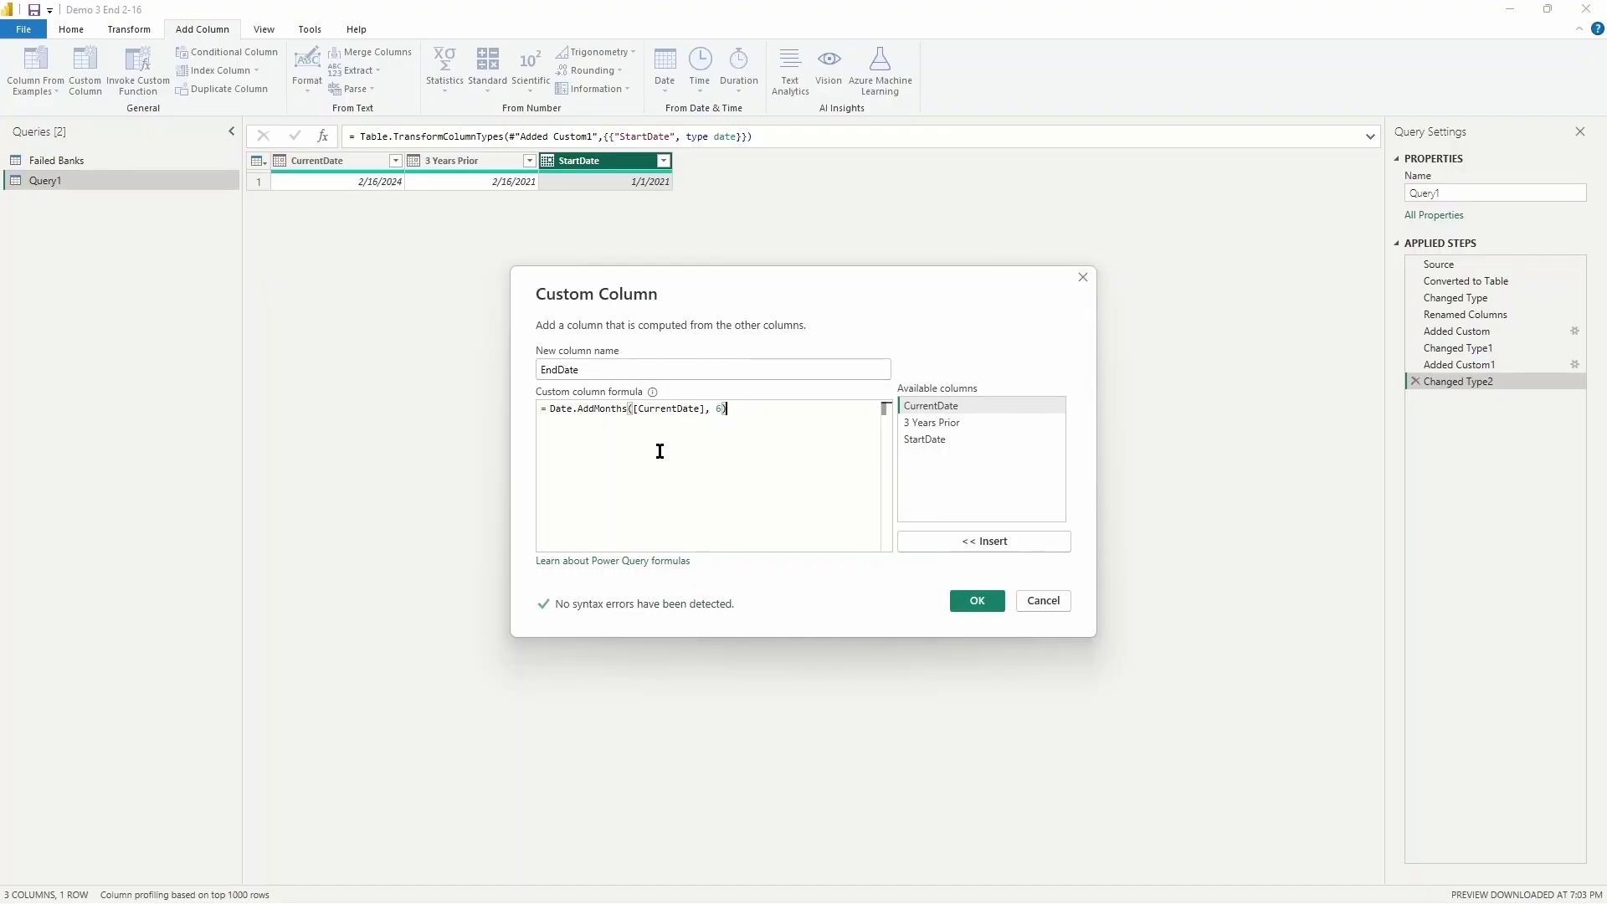
Step: Add the EndDate column to the table and set its data type to Date
click(976, 600)
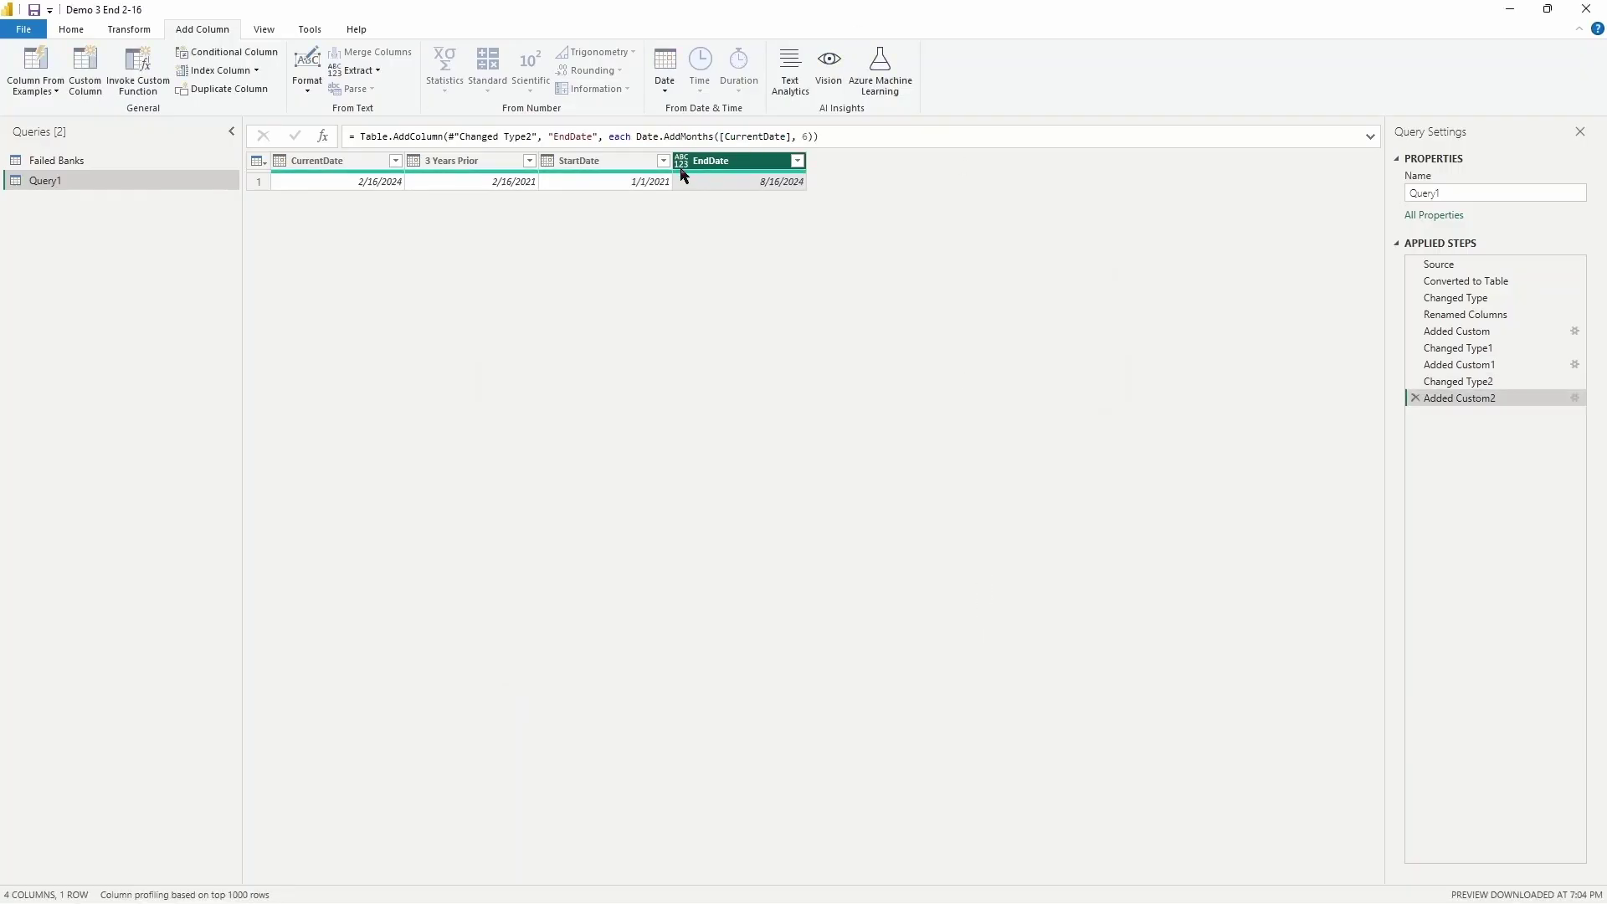
click(682, 163)
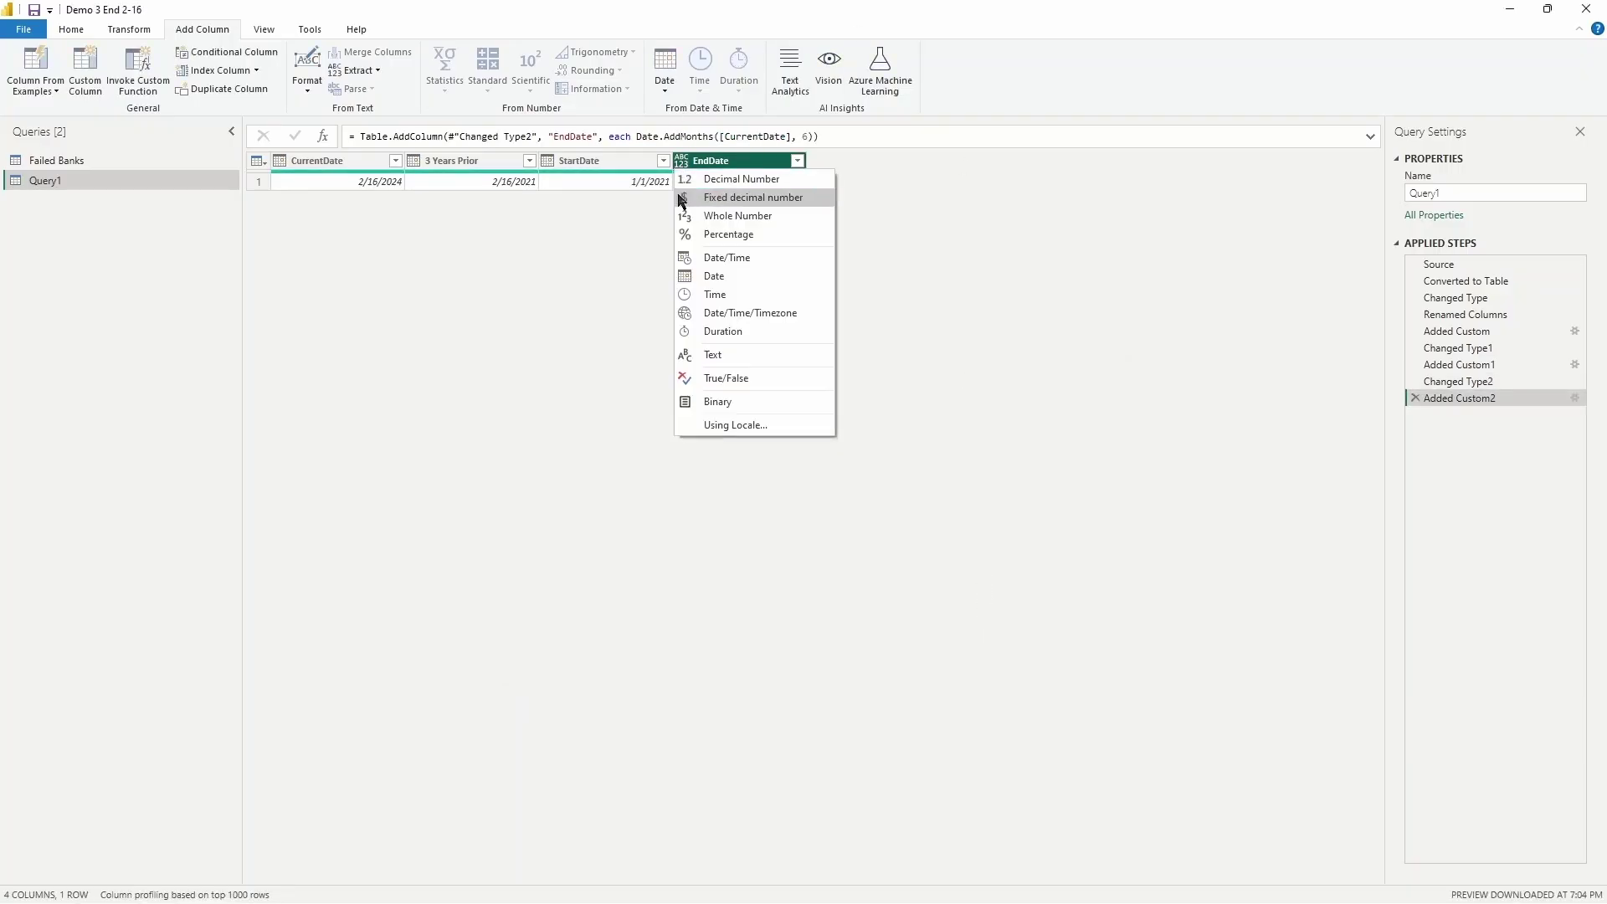
click(713, 275)
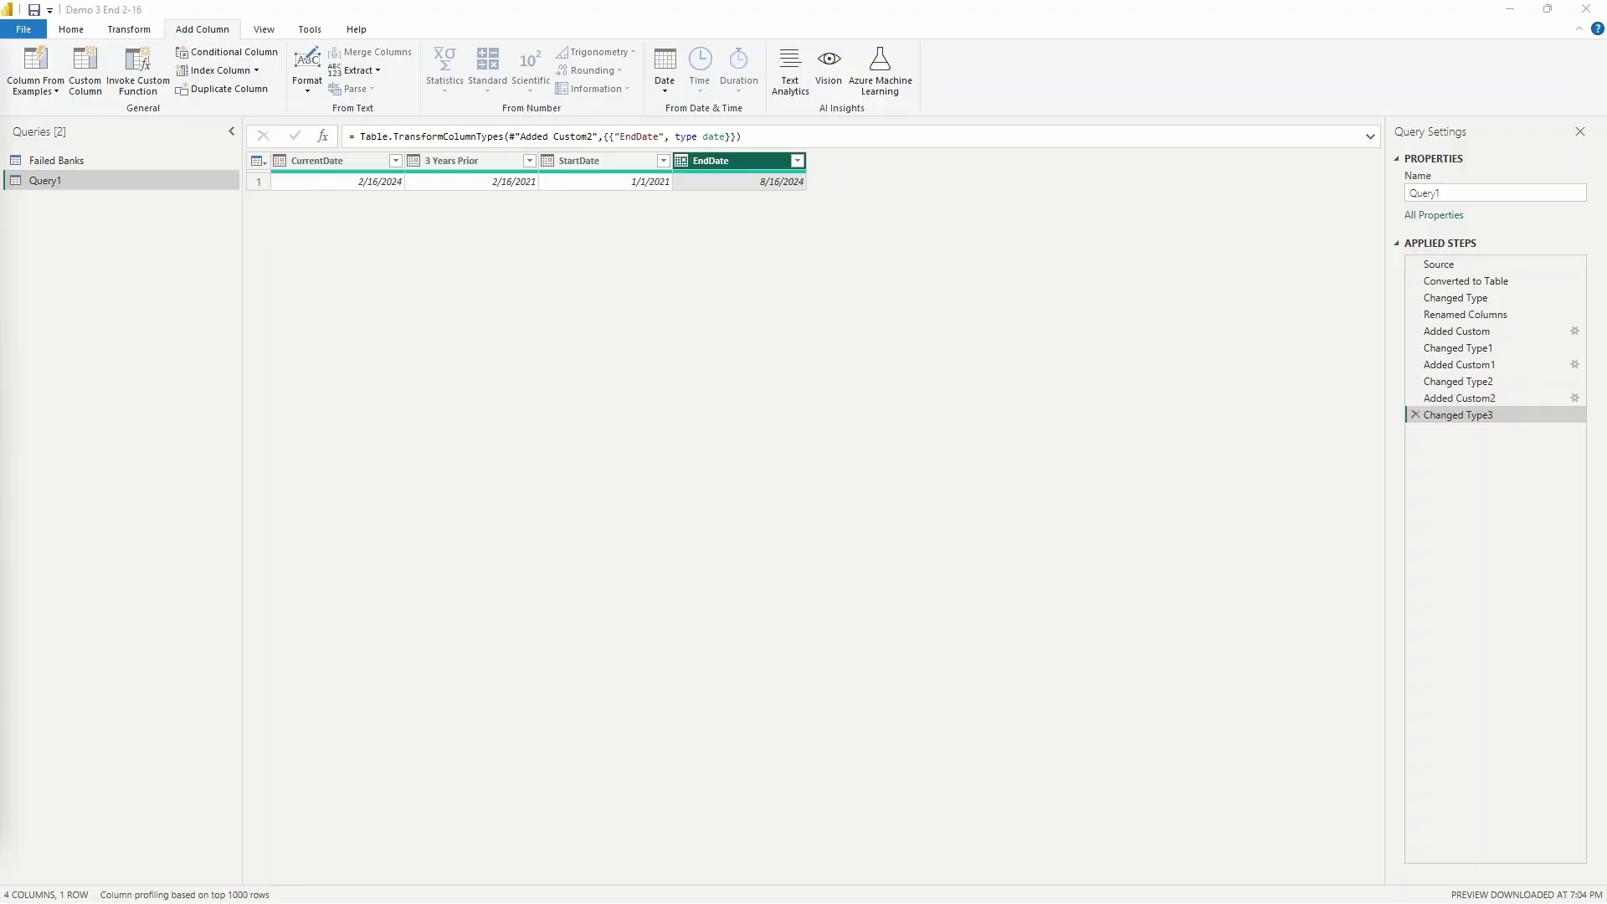
Step: Start another custom column in Query1 and name it "Date"
click(87, 84)
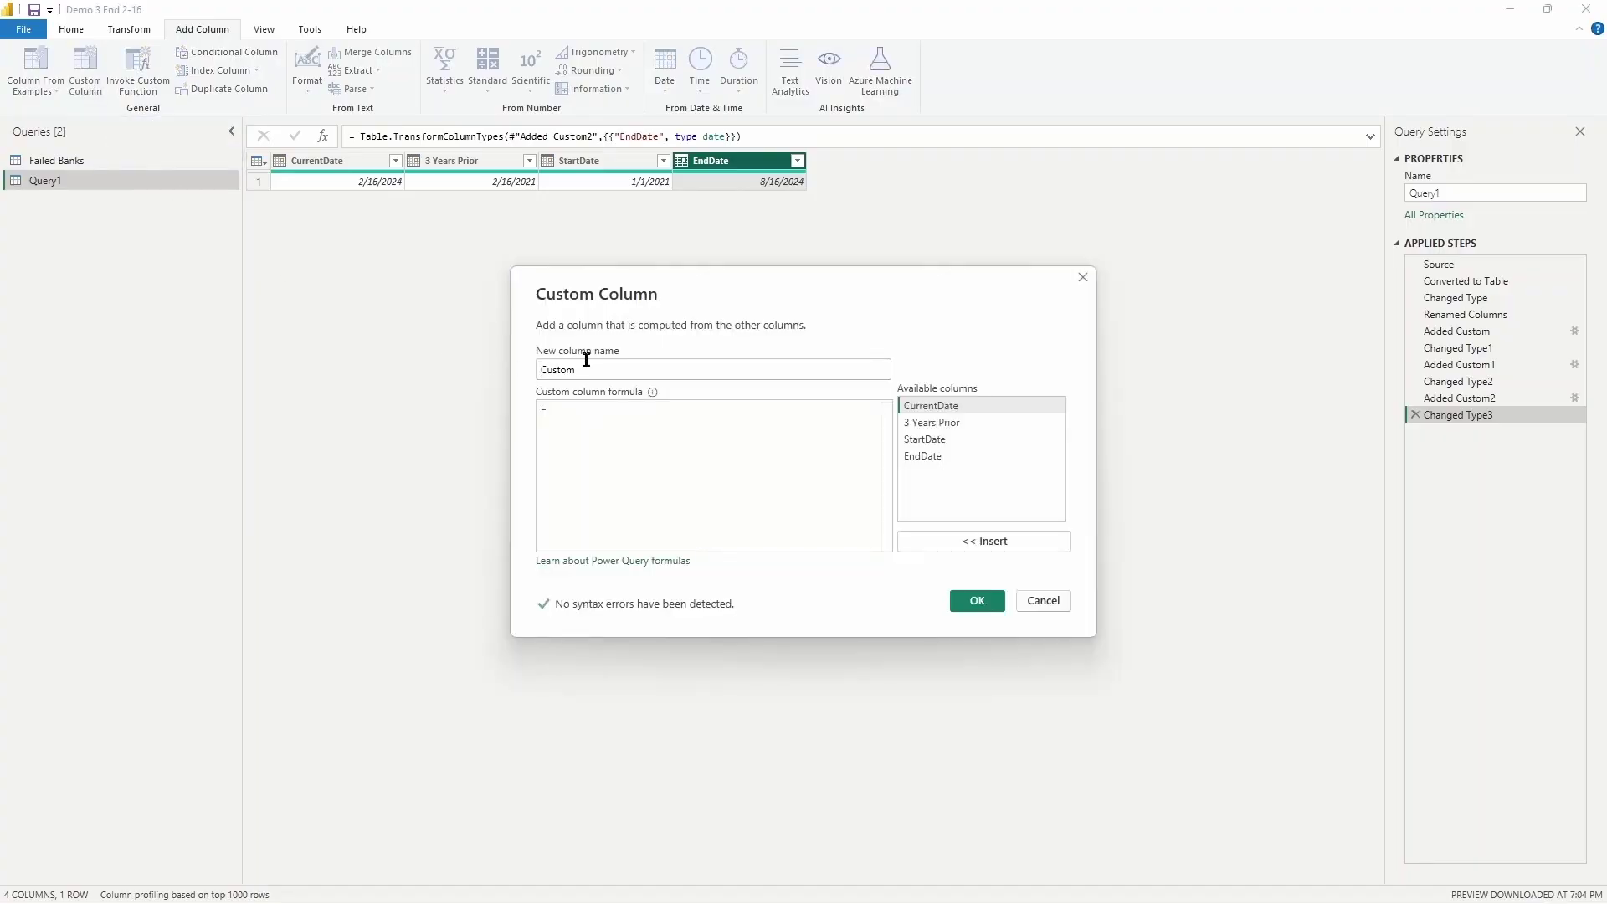
double_click(579, 365)
text(Date)
Step: Begin the Date column's list formula with {Number.From([StartDate]) as the start of the range
click(569, 414)
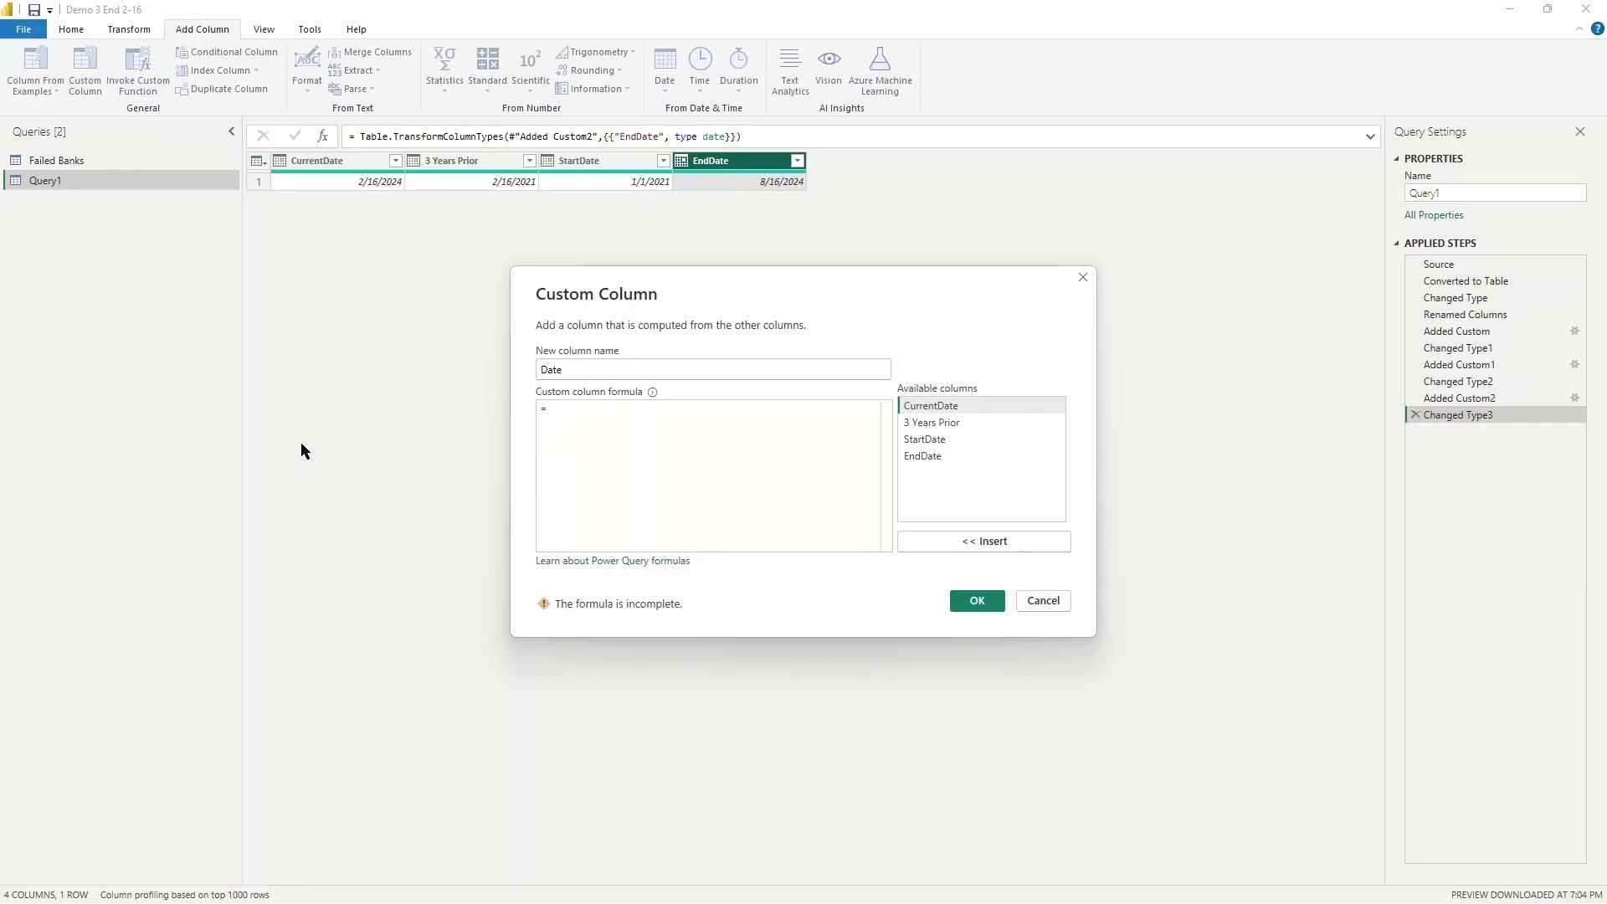
text({)
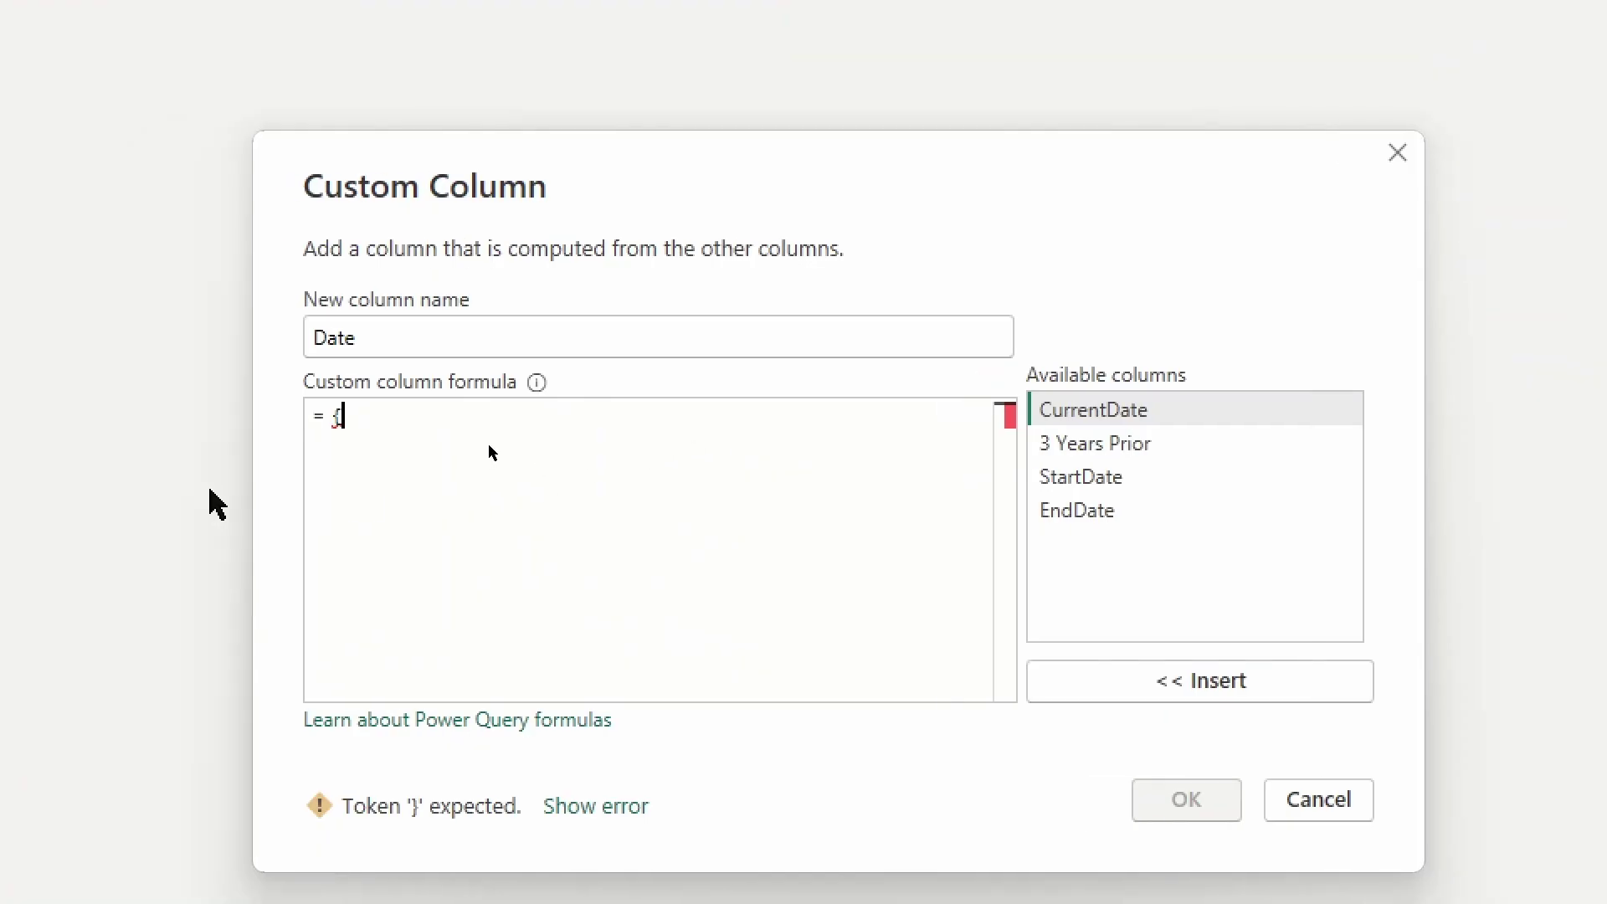
text(Number.From)
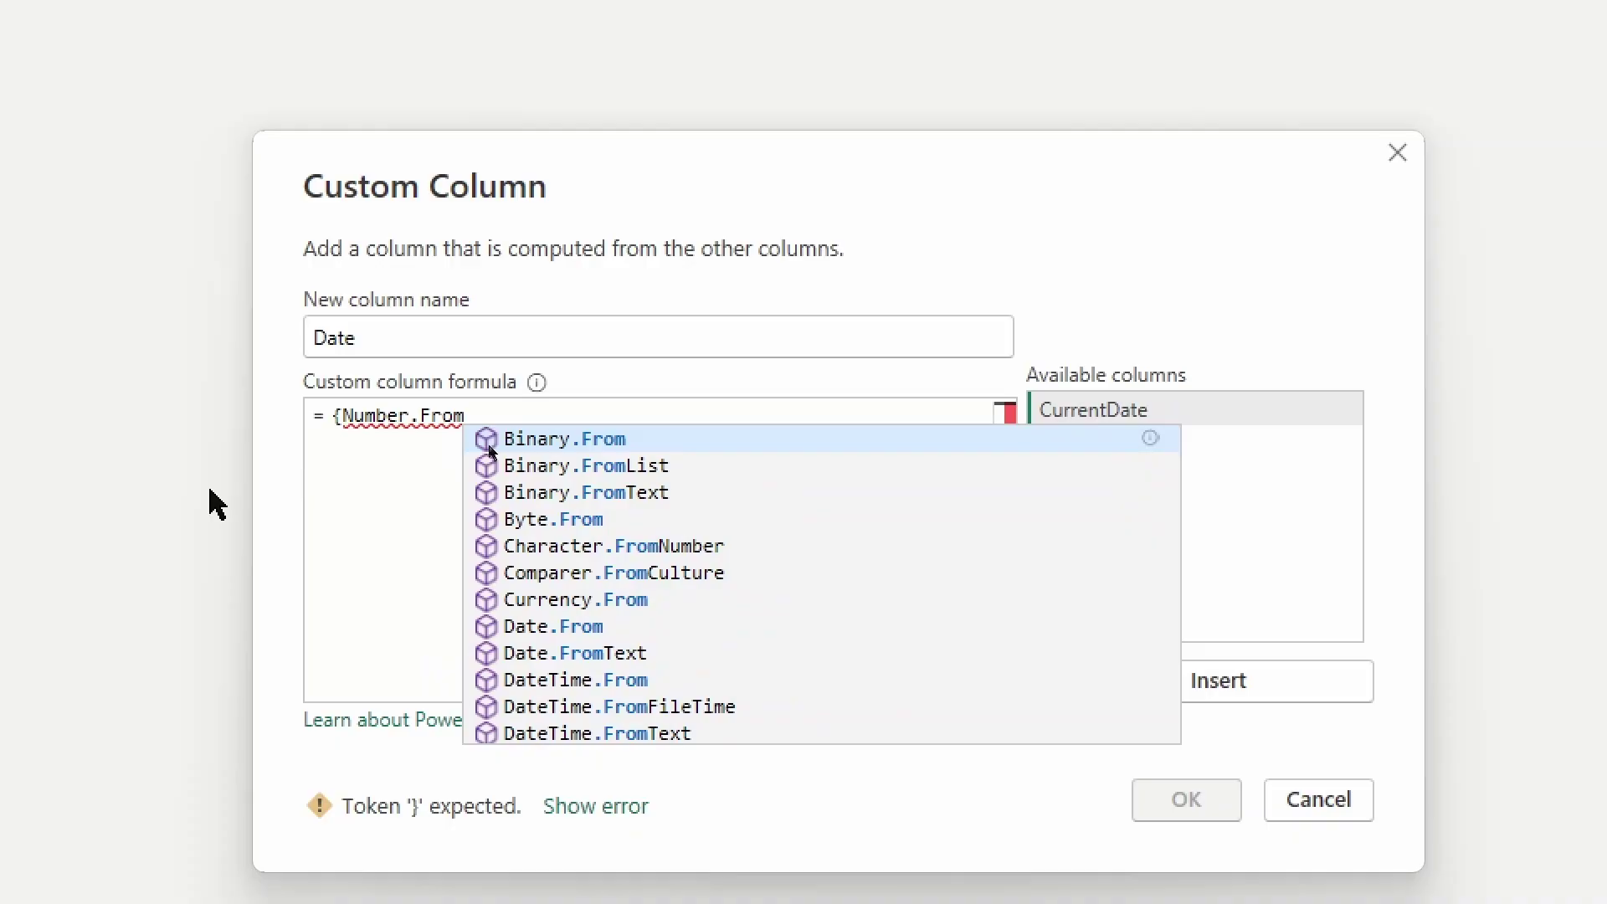
text(()
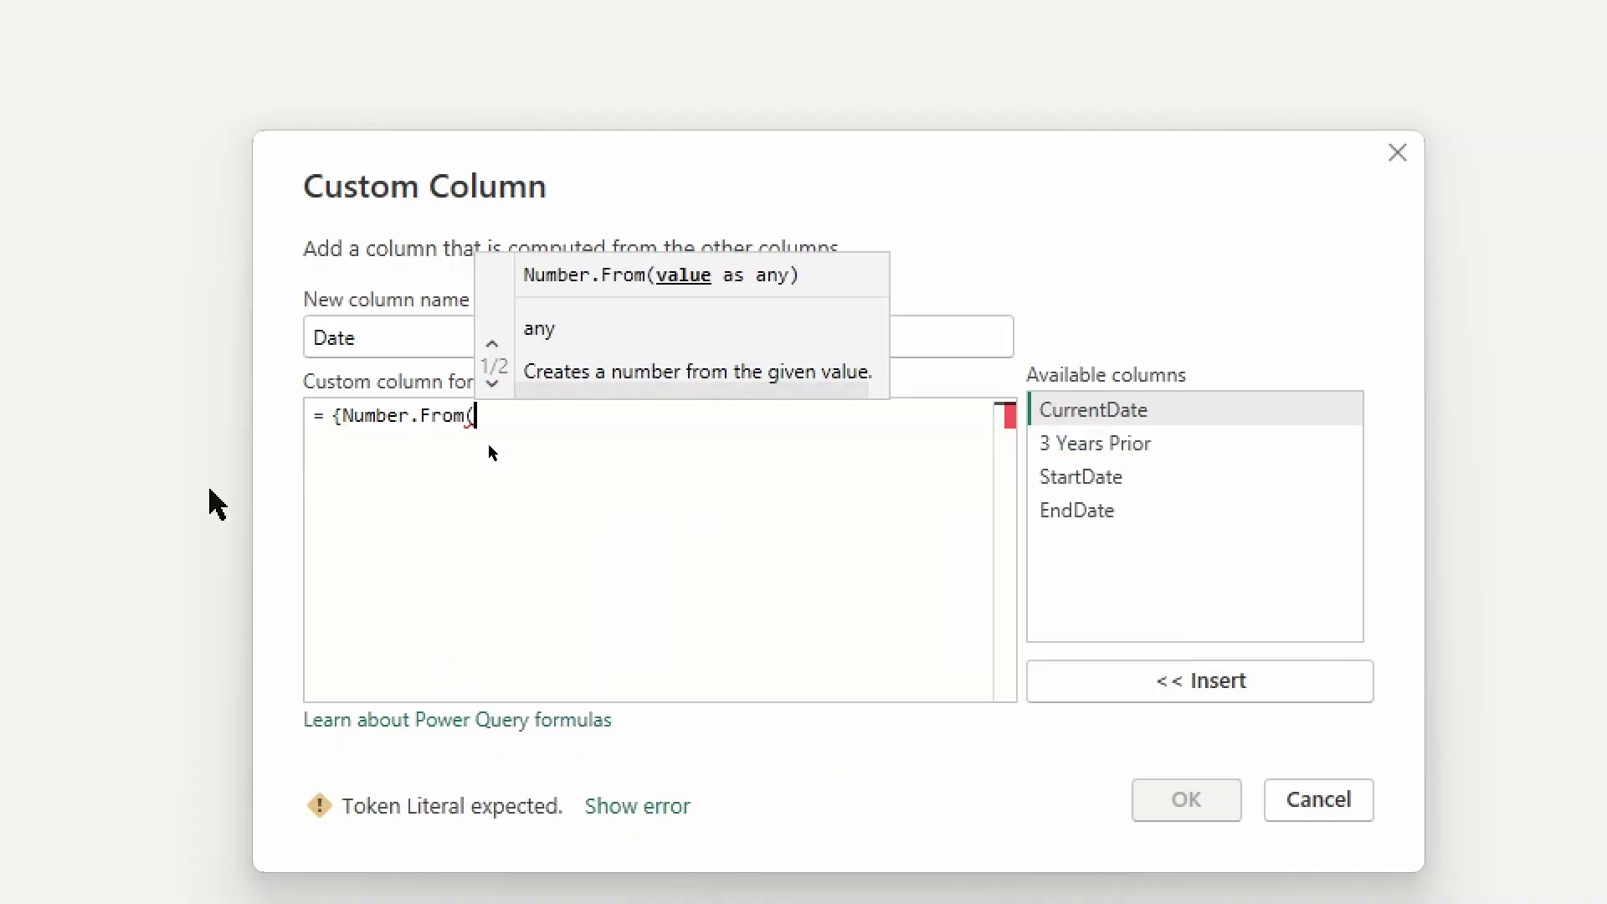
text([)
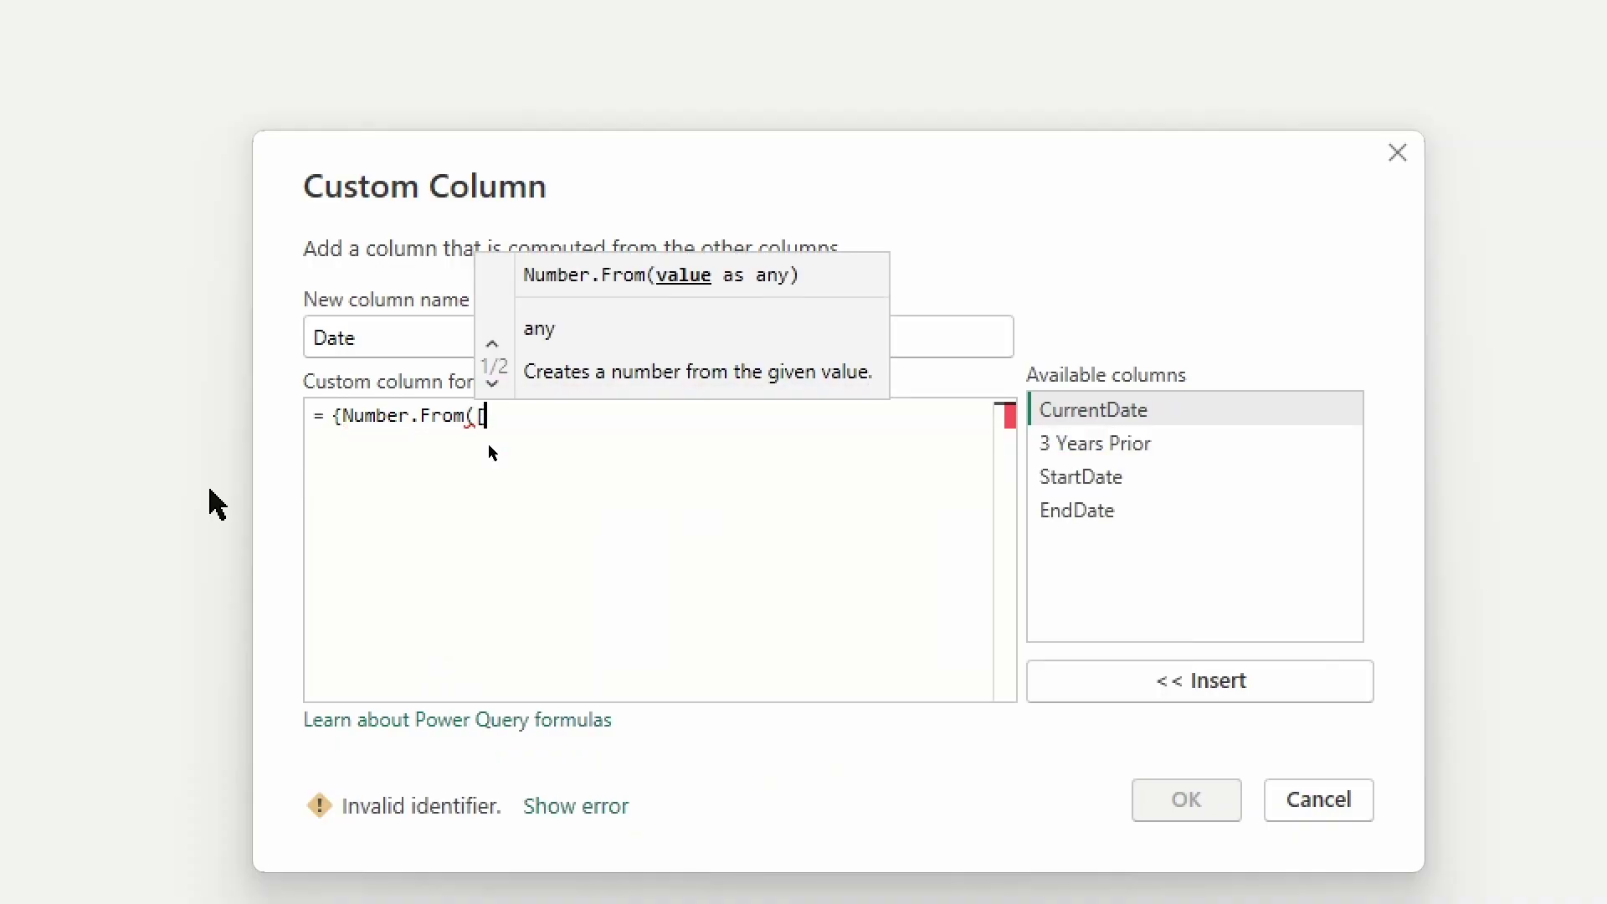
key(Down)
key(Down)
key(Down)
key(Tab)
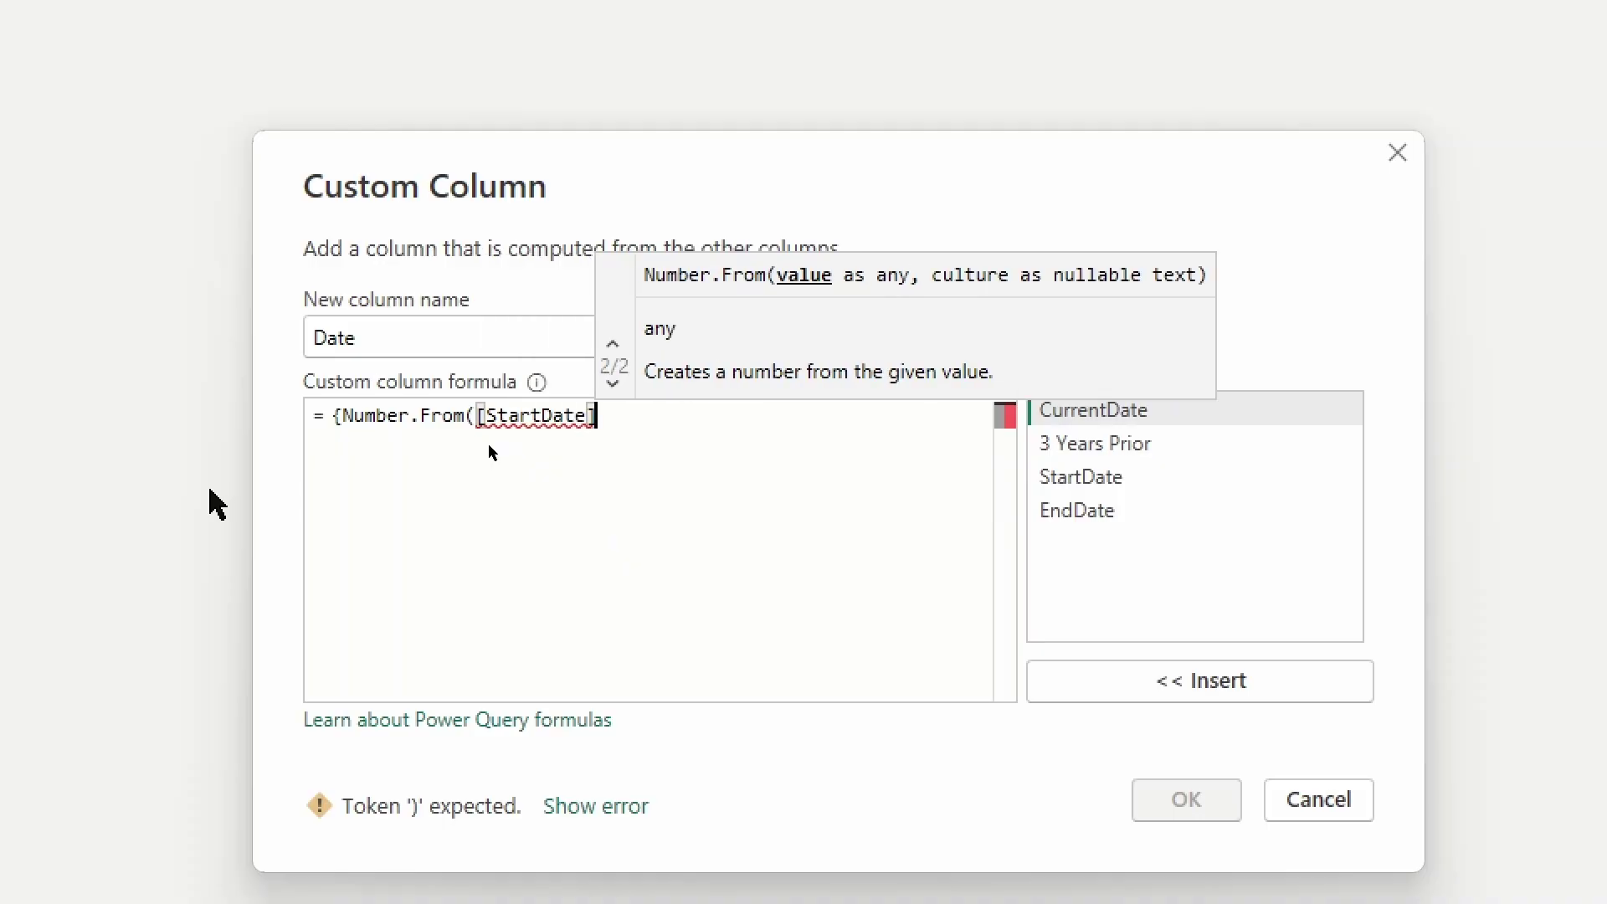
text())
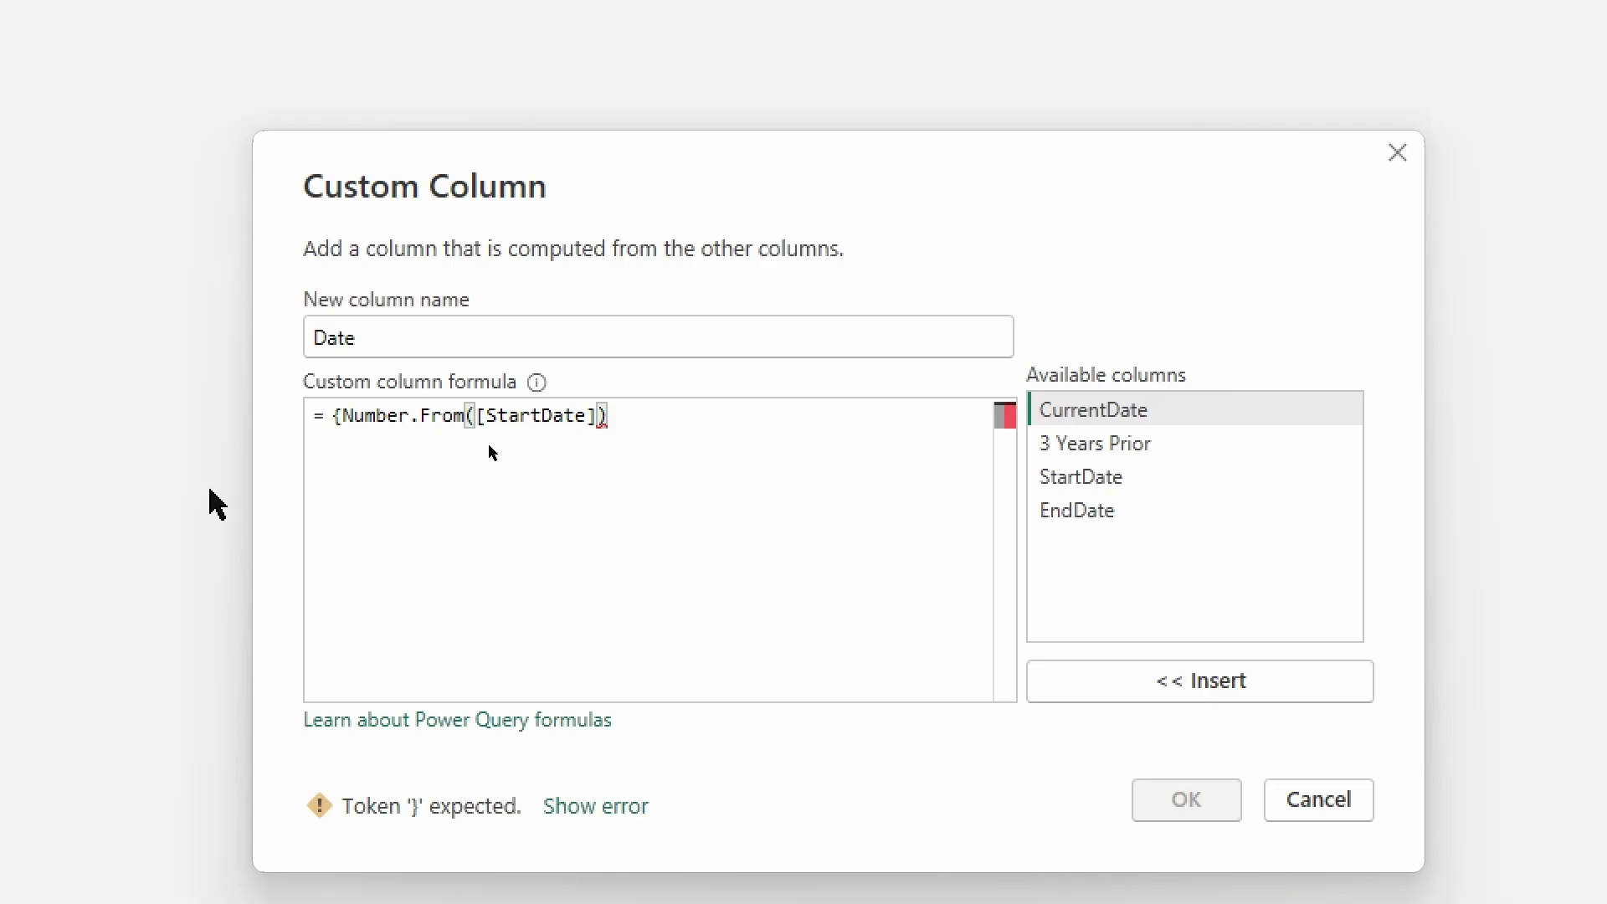
Step: Complete the Date column's list formula with ..Number.From([EndDate])} as the end of the range and add the column to the table
text(,)
text(..)
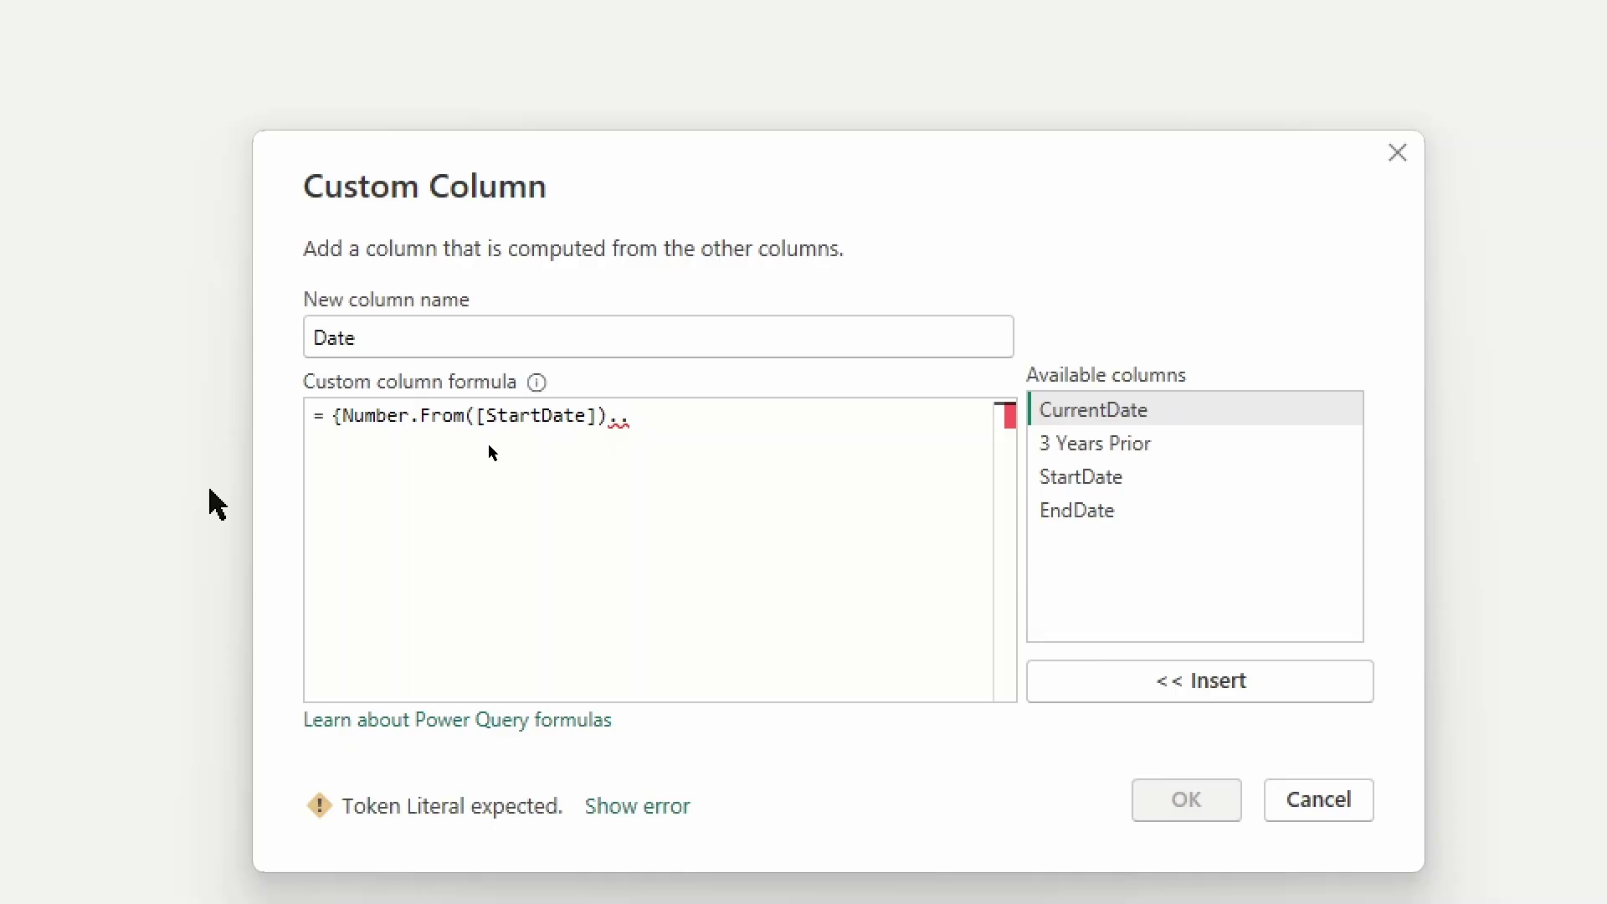
text(Number.From)
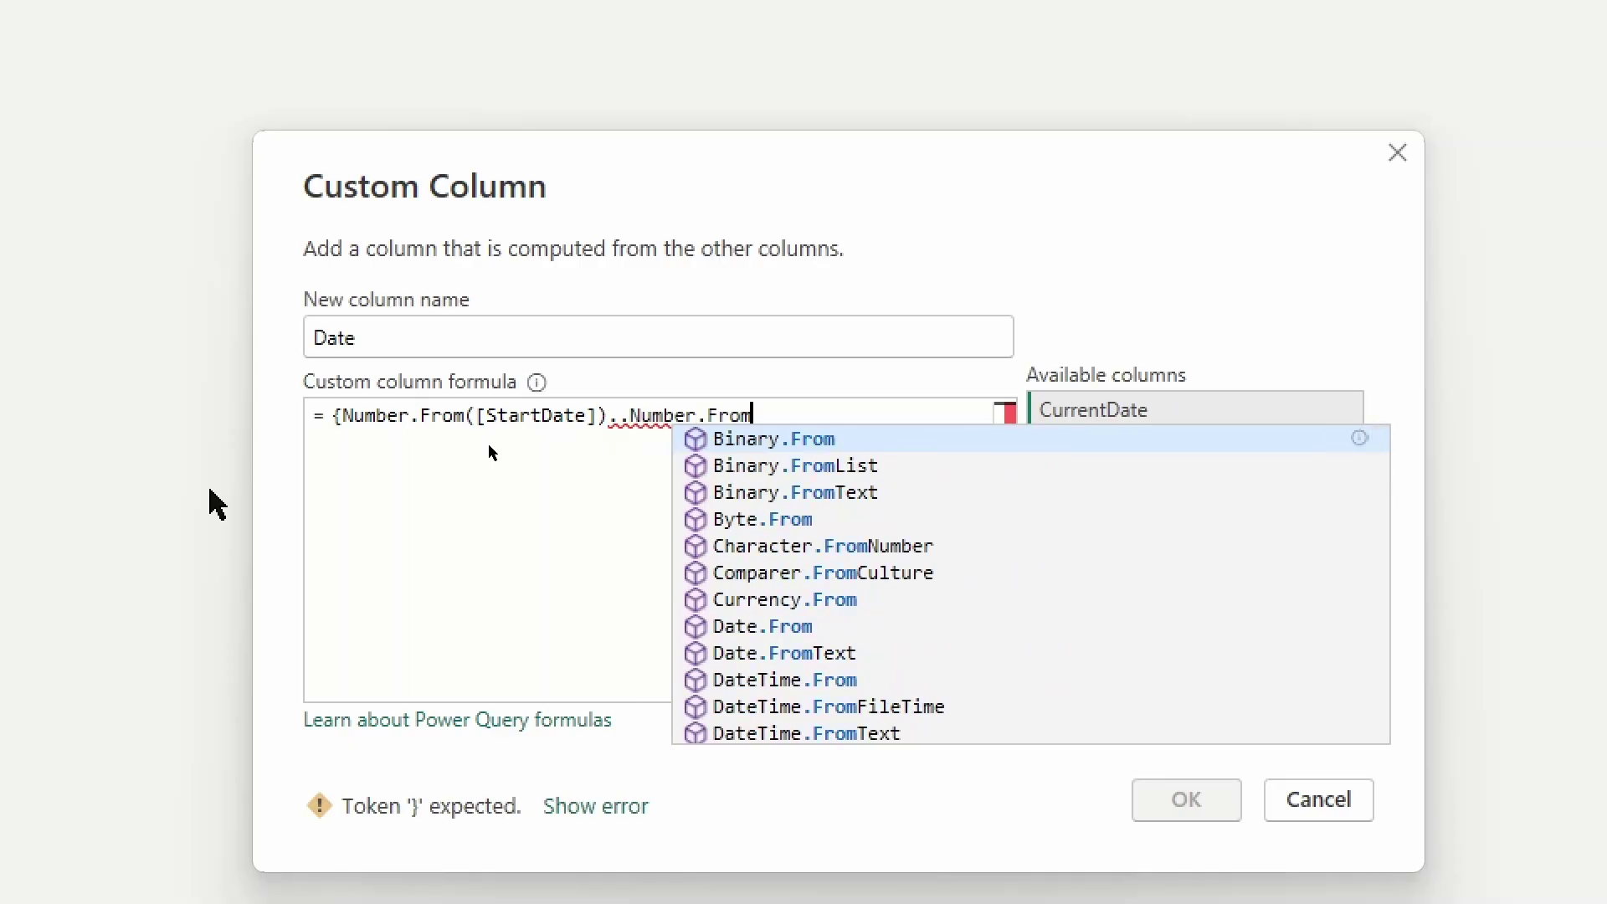
text(()
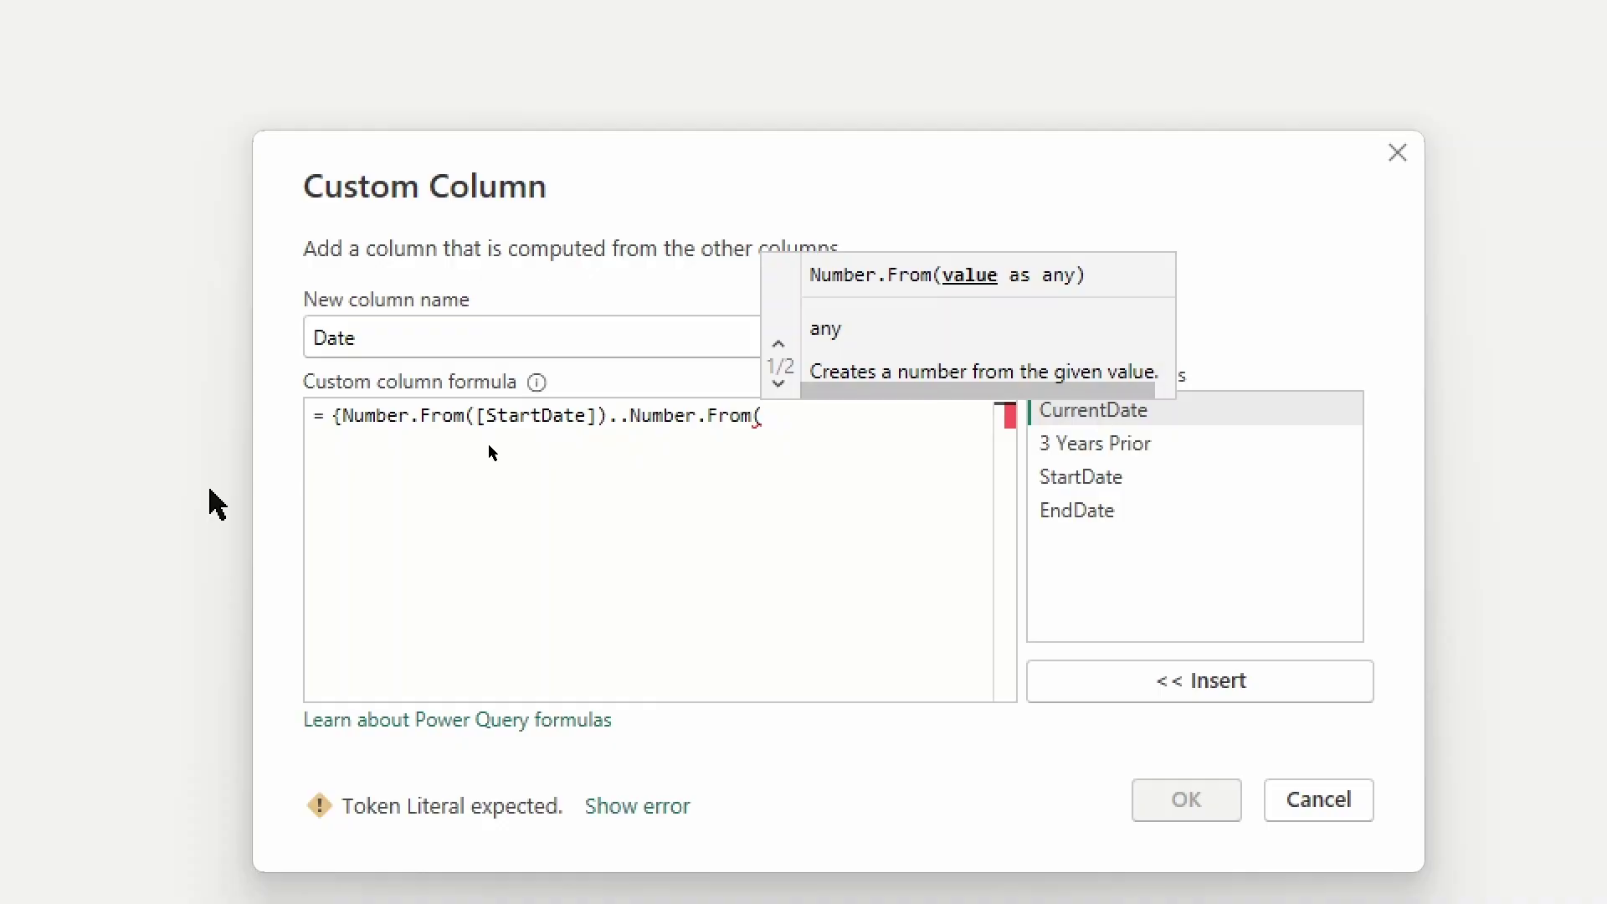
text([)
key(Up)
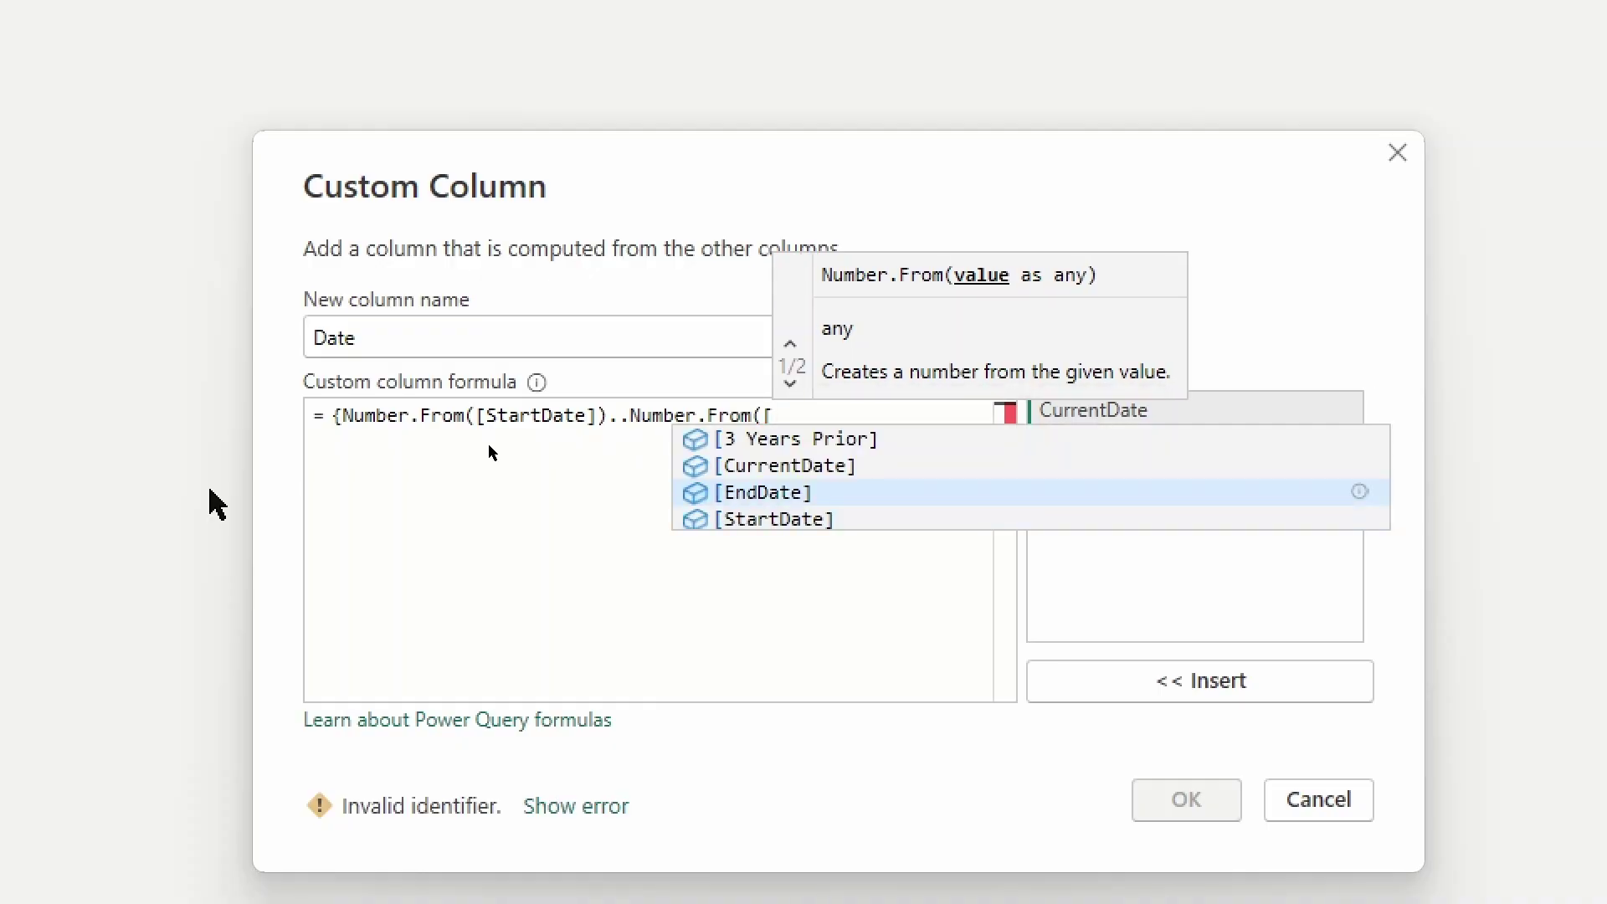
key(Return)
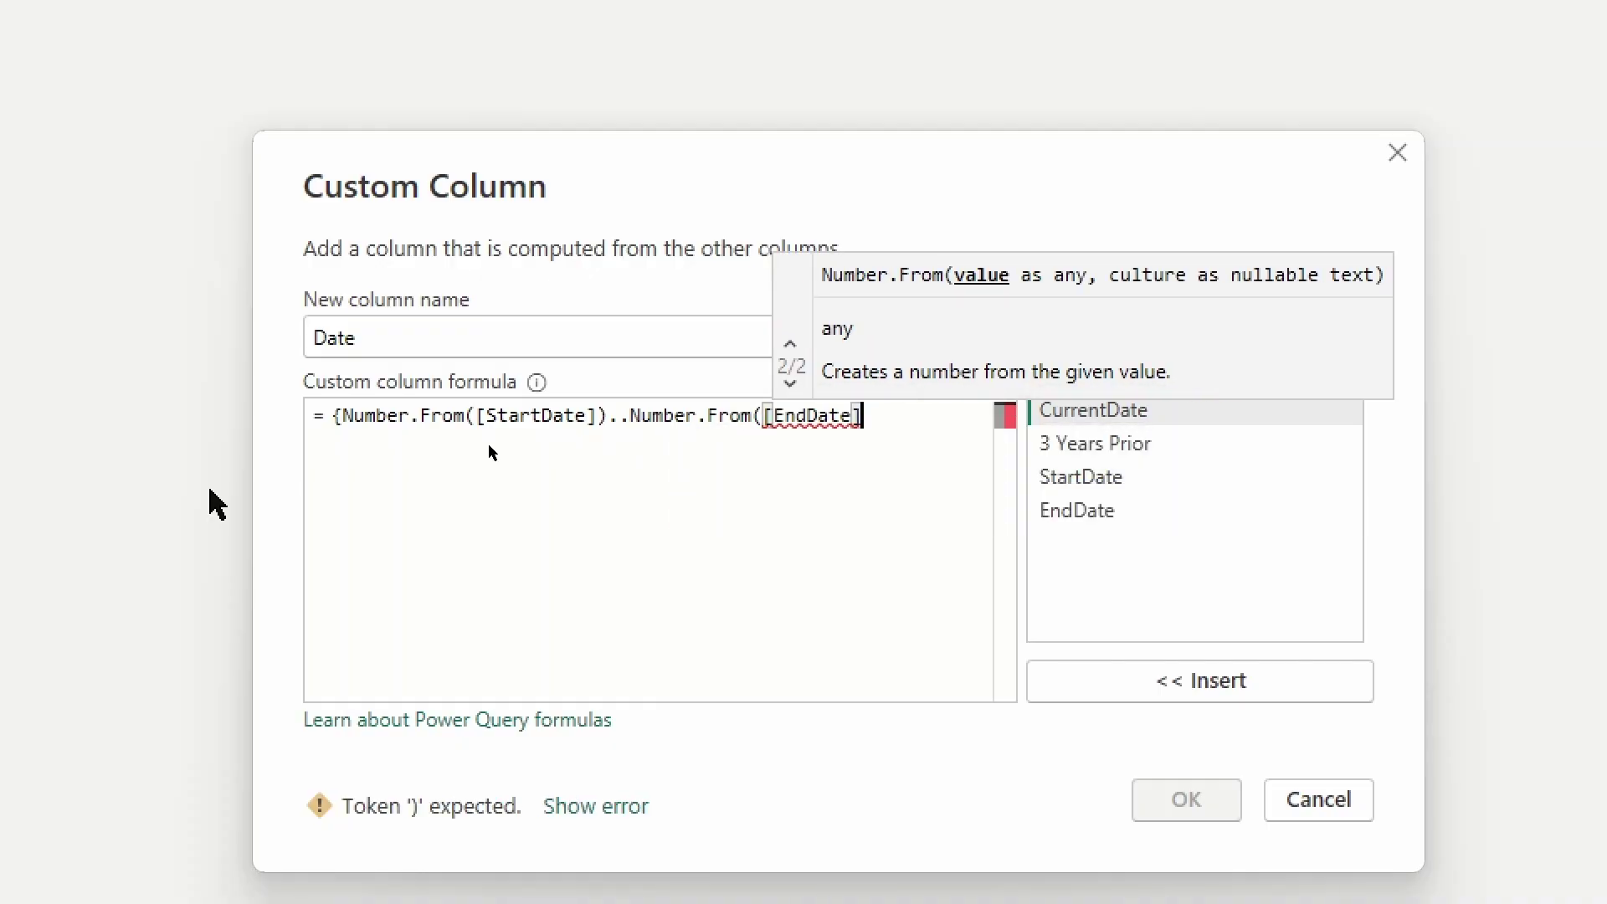
text()})
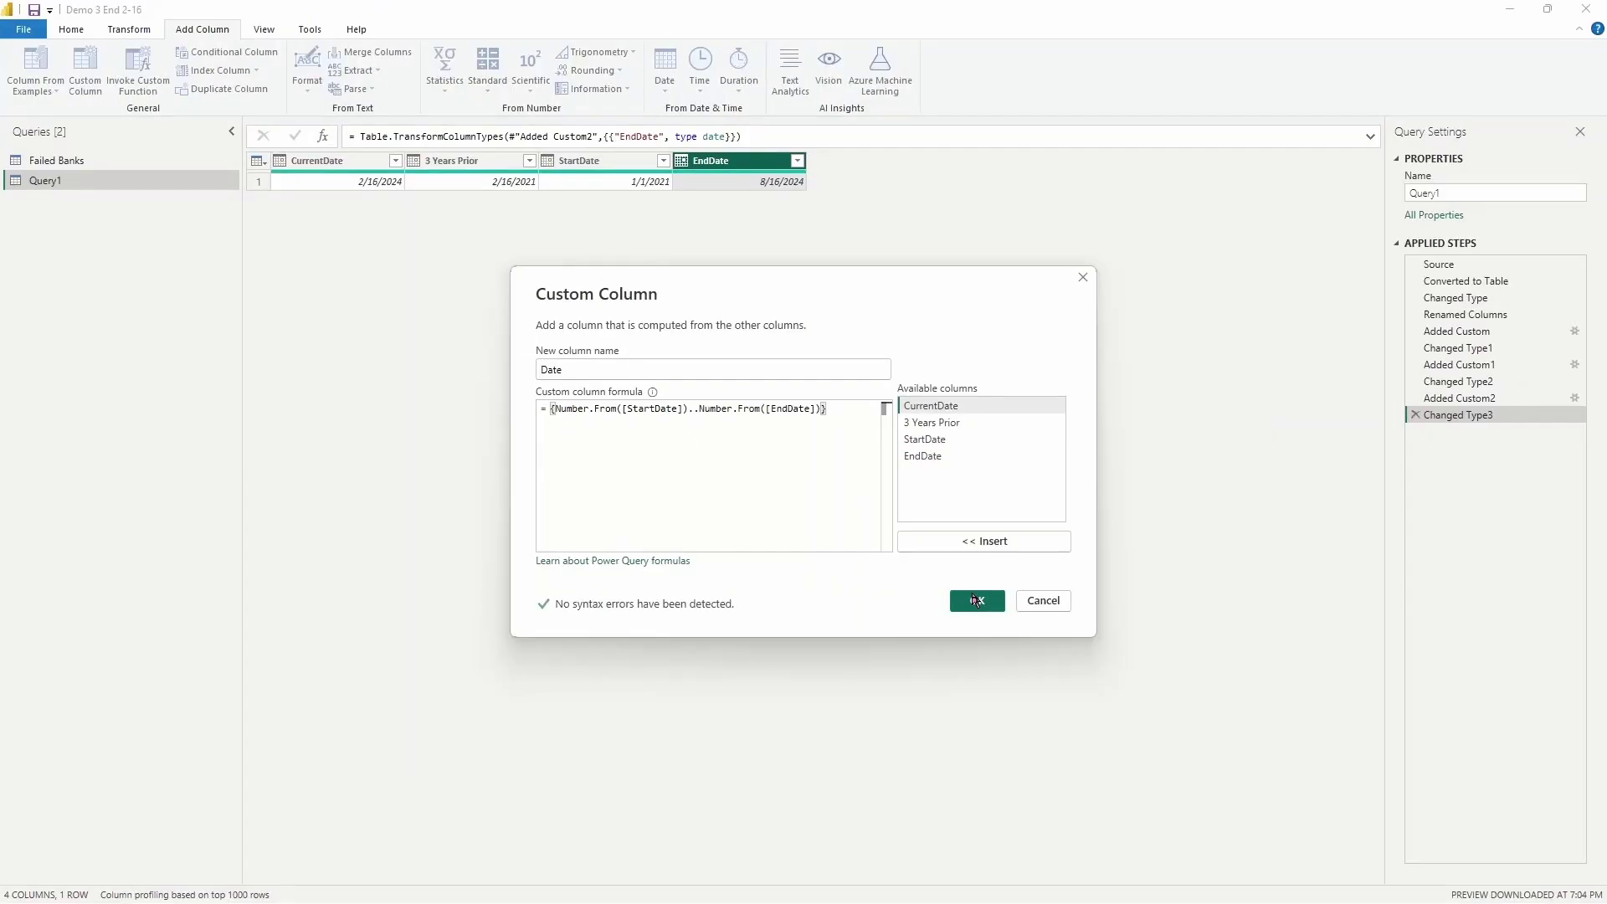
click(1182, 672)
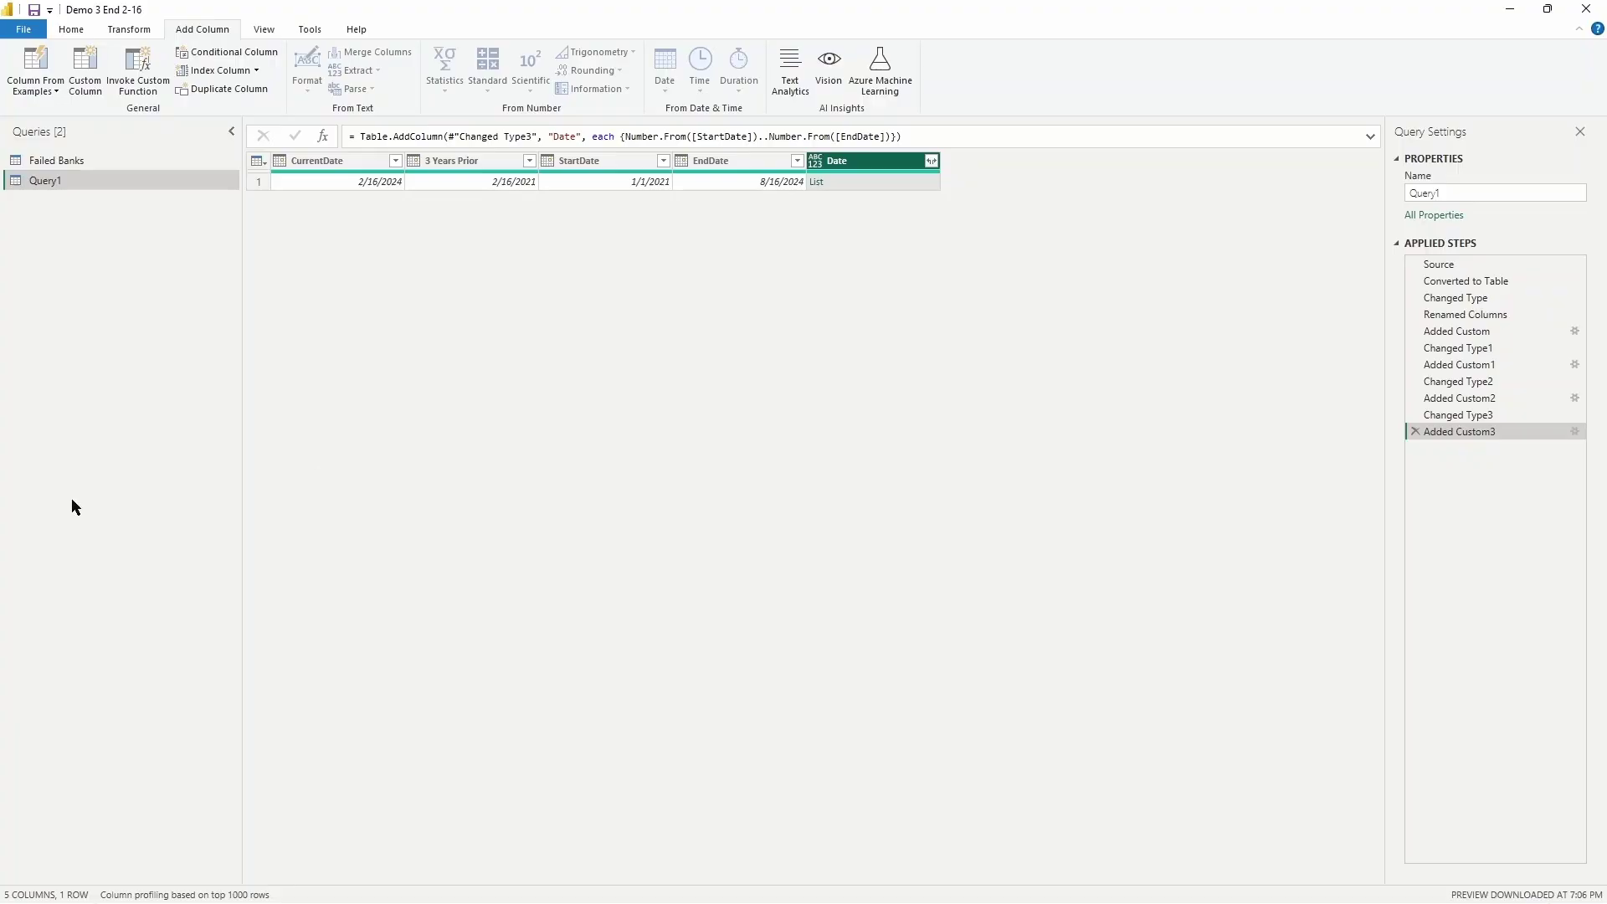
Step: Expand the Date column's list to new rows and set its data type to Date
click(931, 163)
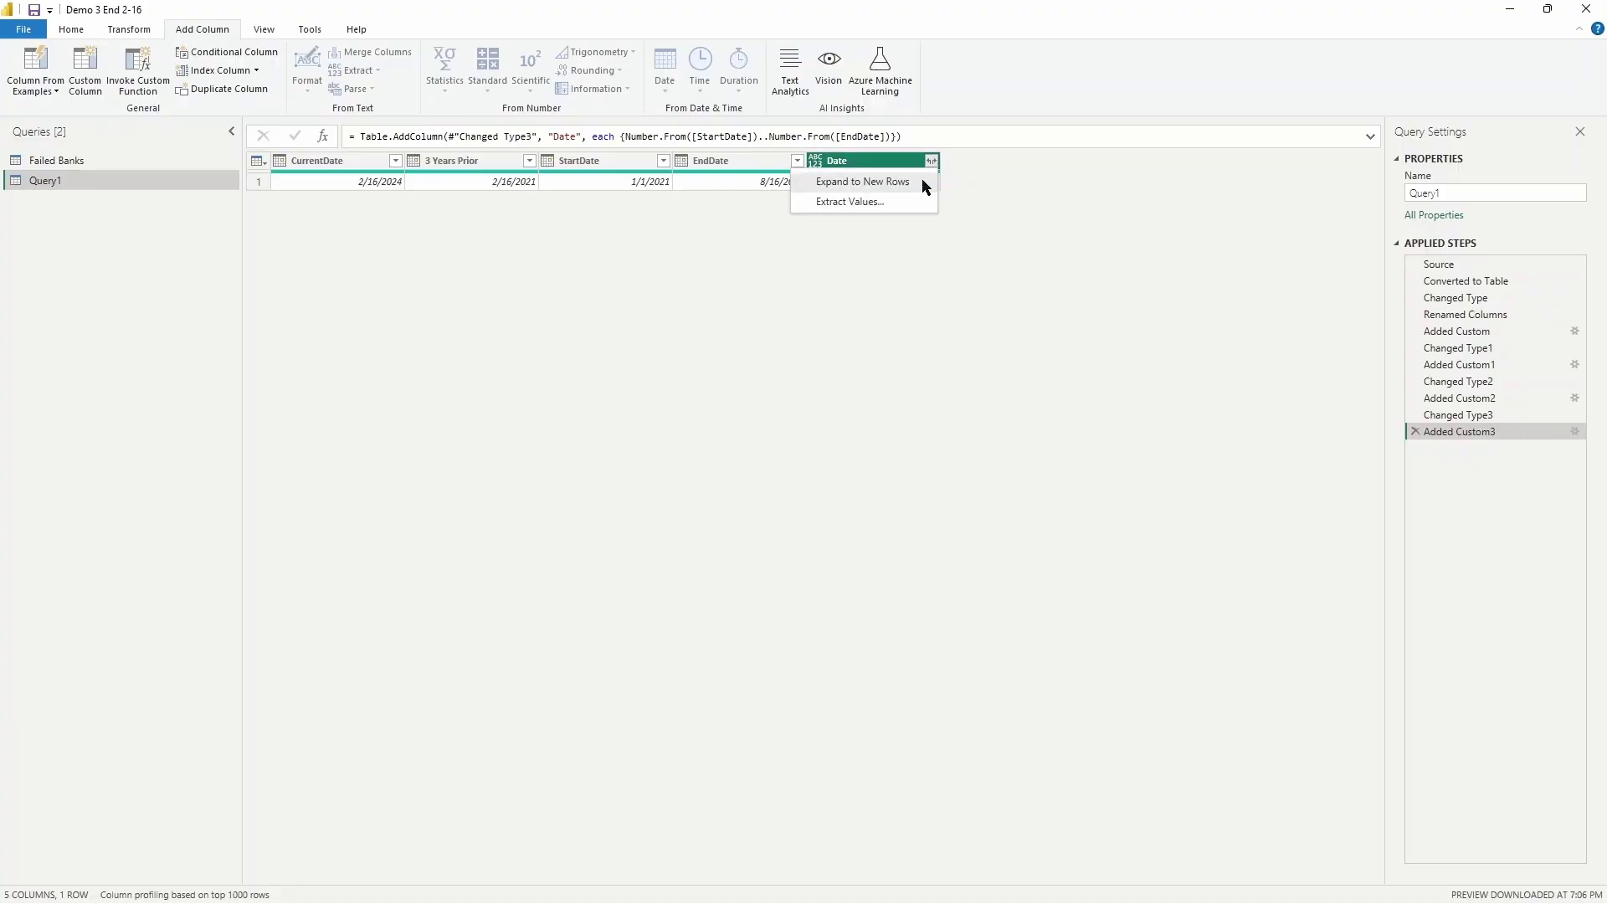
click(925, 183)
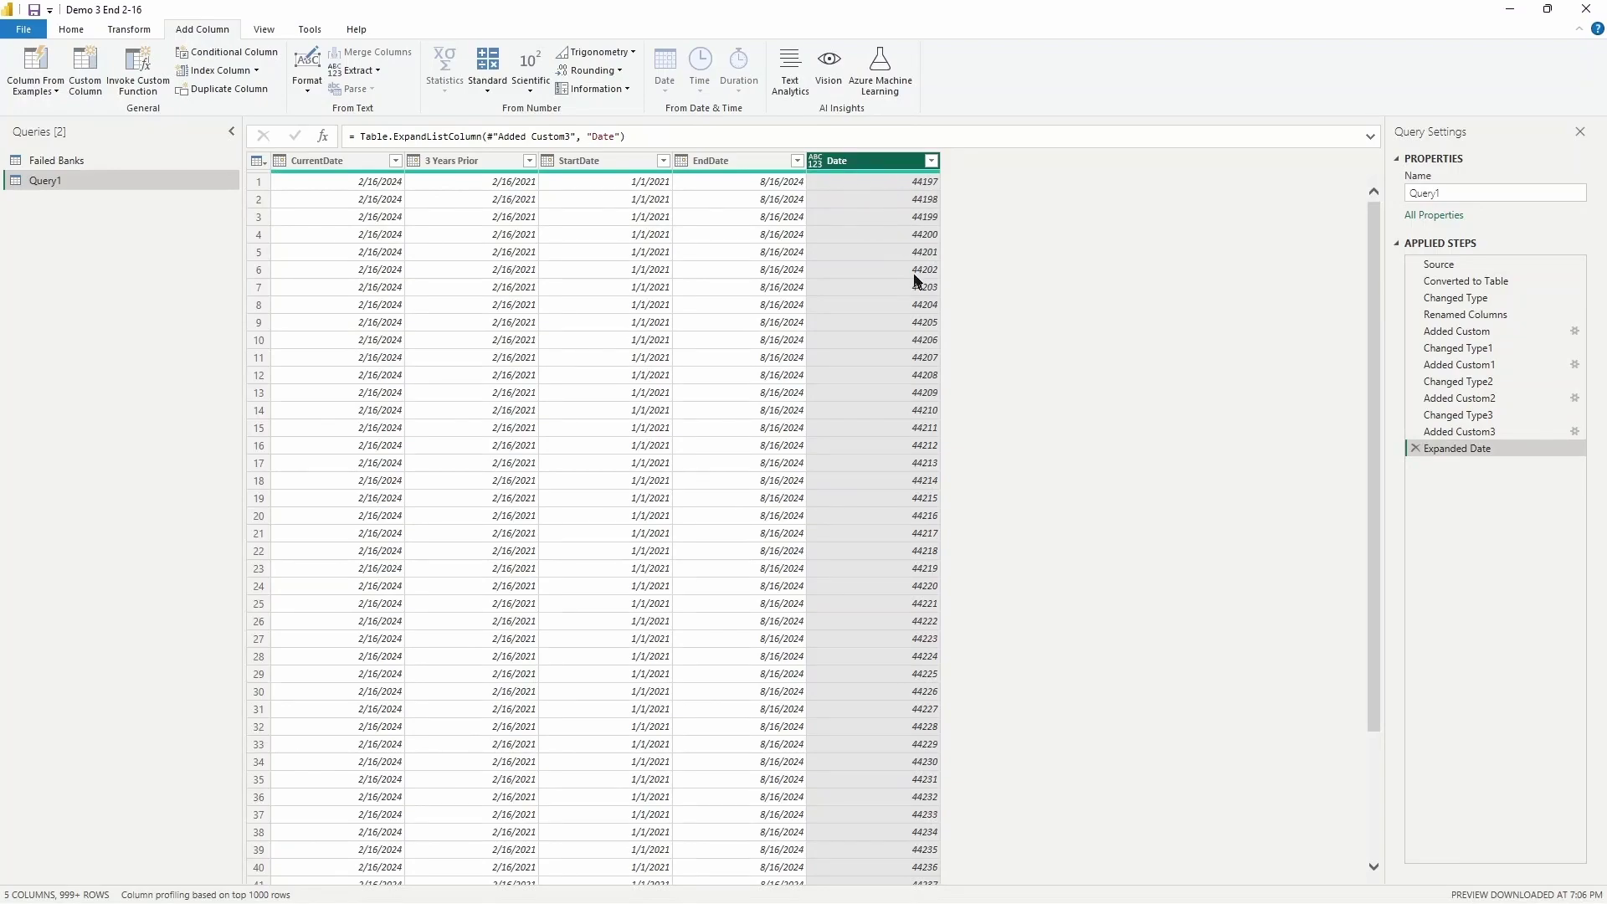
click(818, 166)
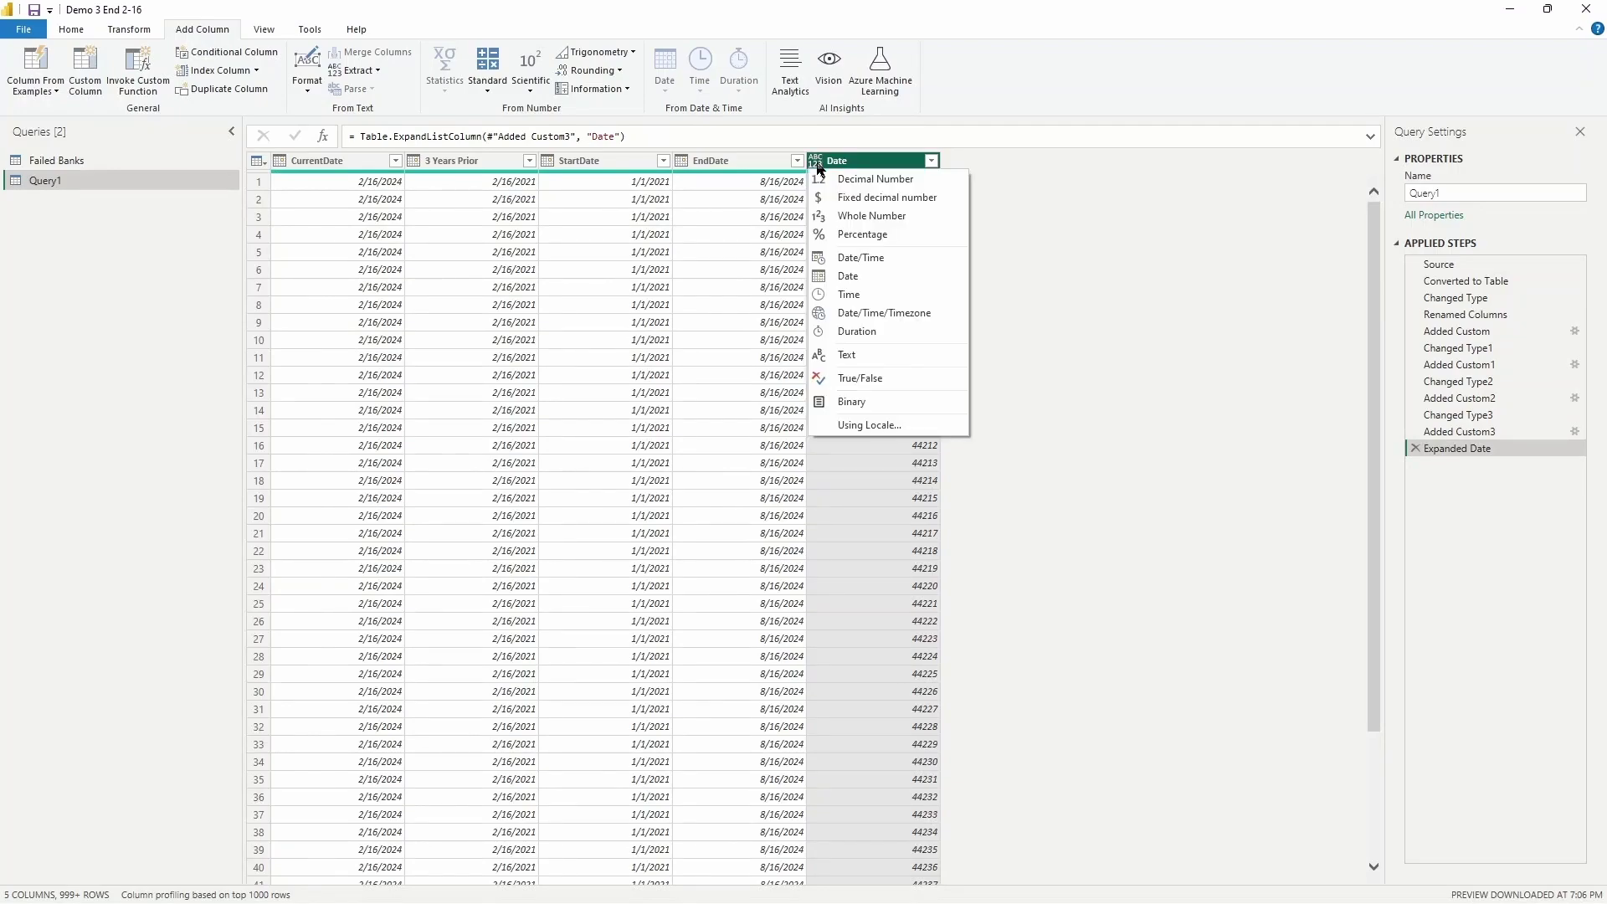
click(848, 276)
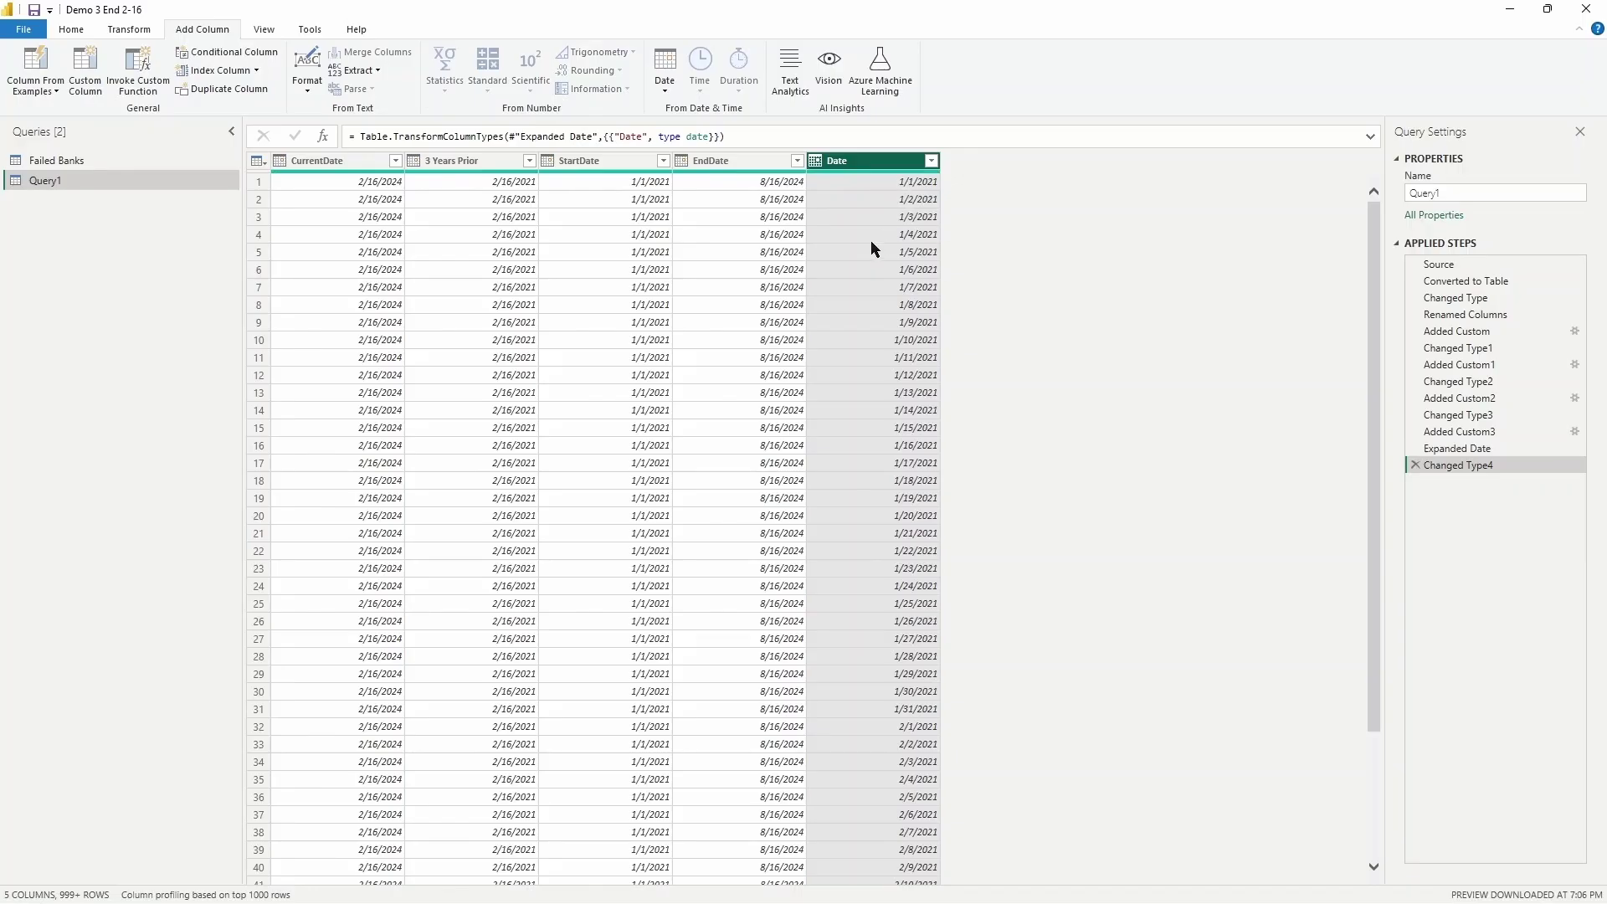
Step: Choose the columns to keep so that only Date remains in the query
click(720, 165)
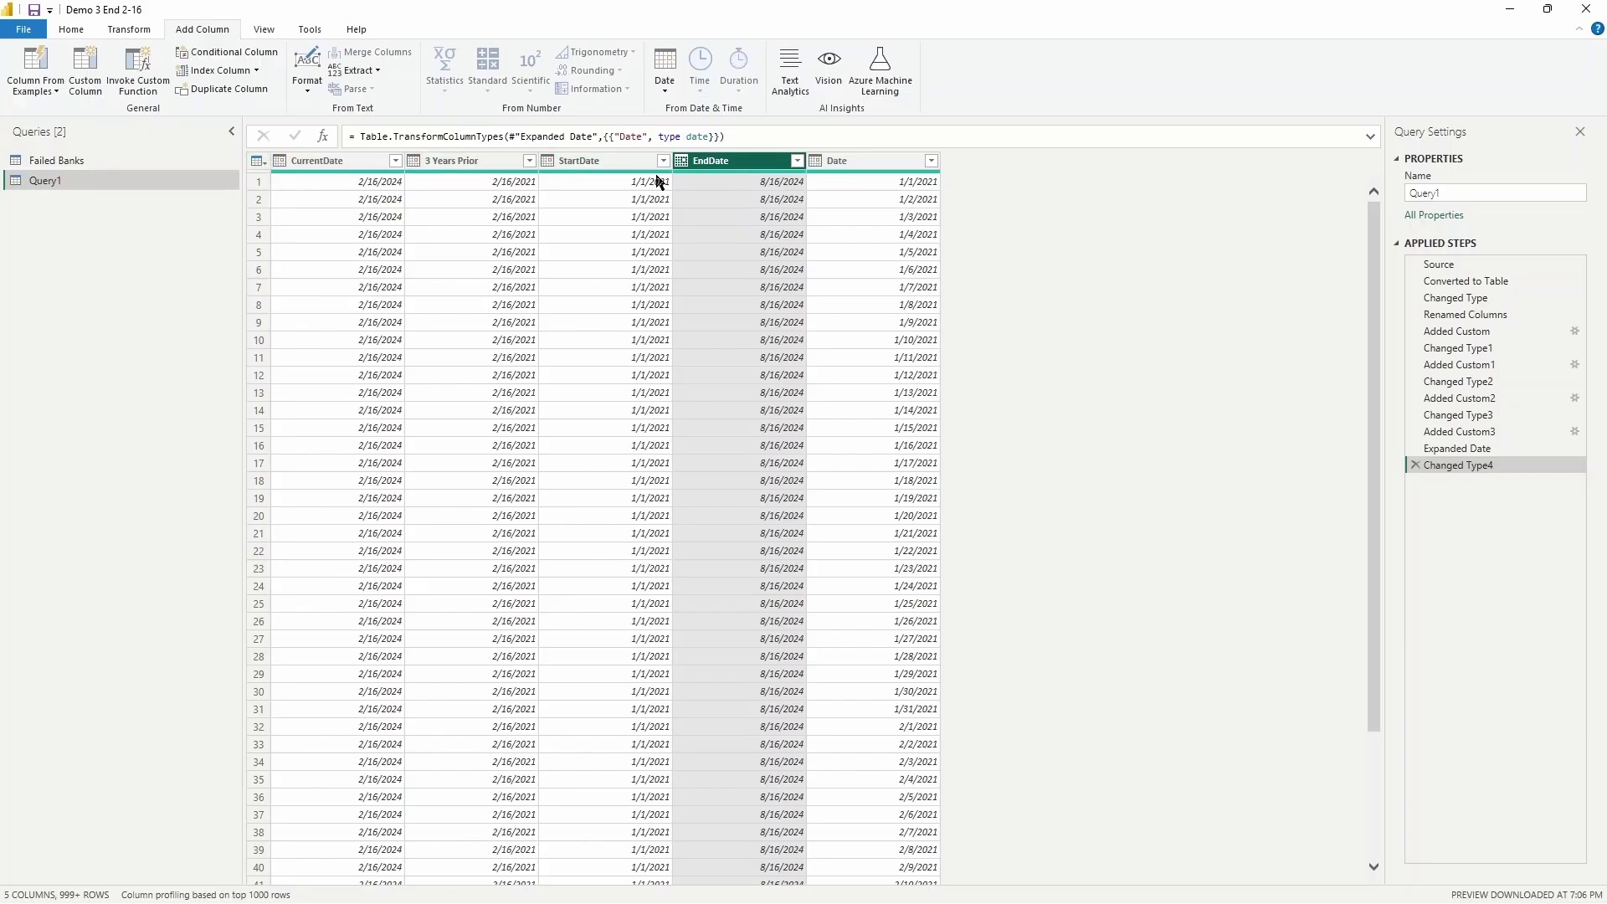
click(66, 27)
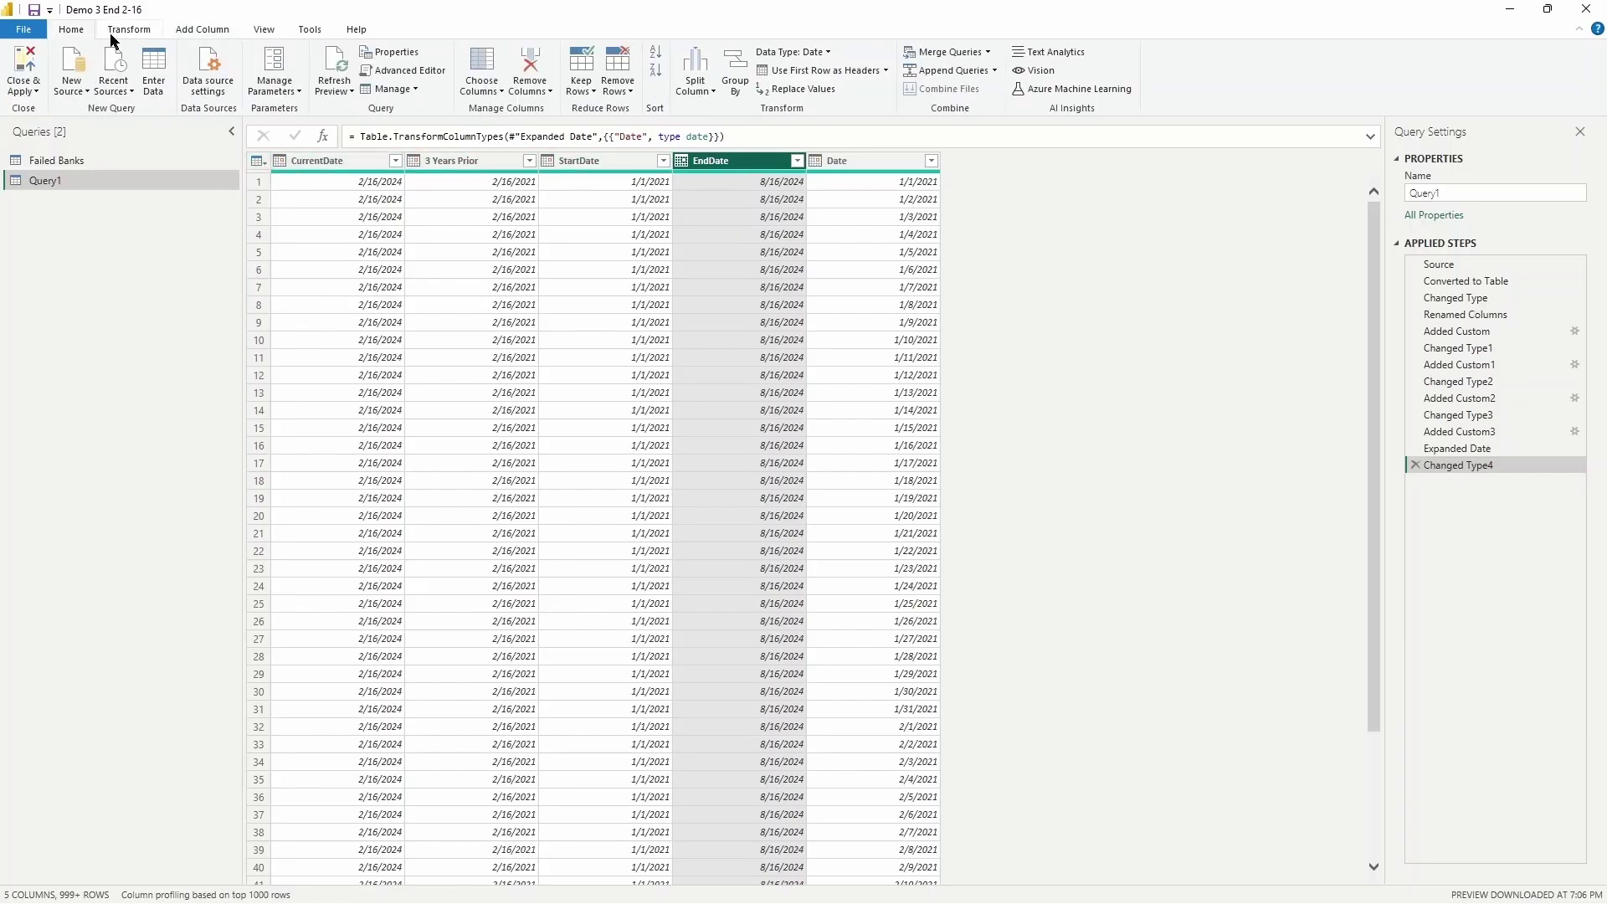
click(481, 66)
click(702, 306)
click(698, 390)
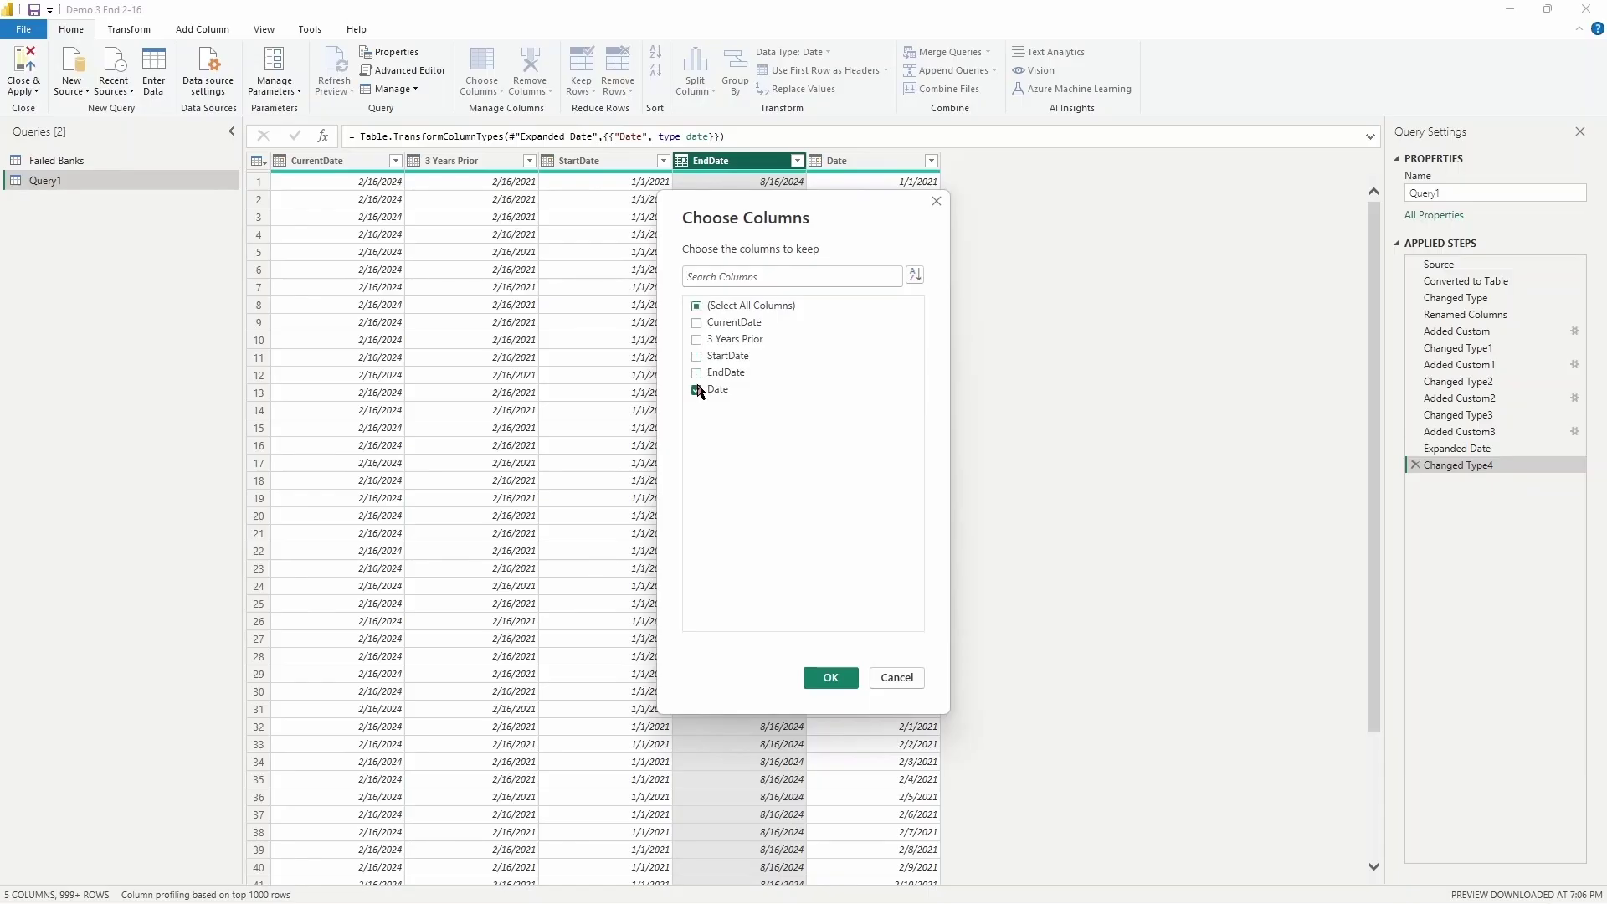
click(832, 677)
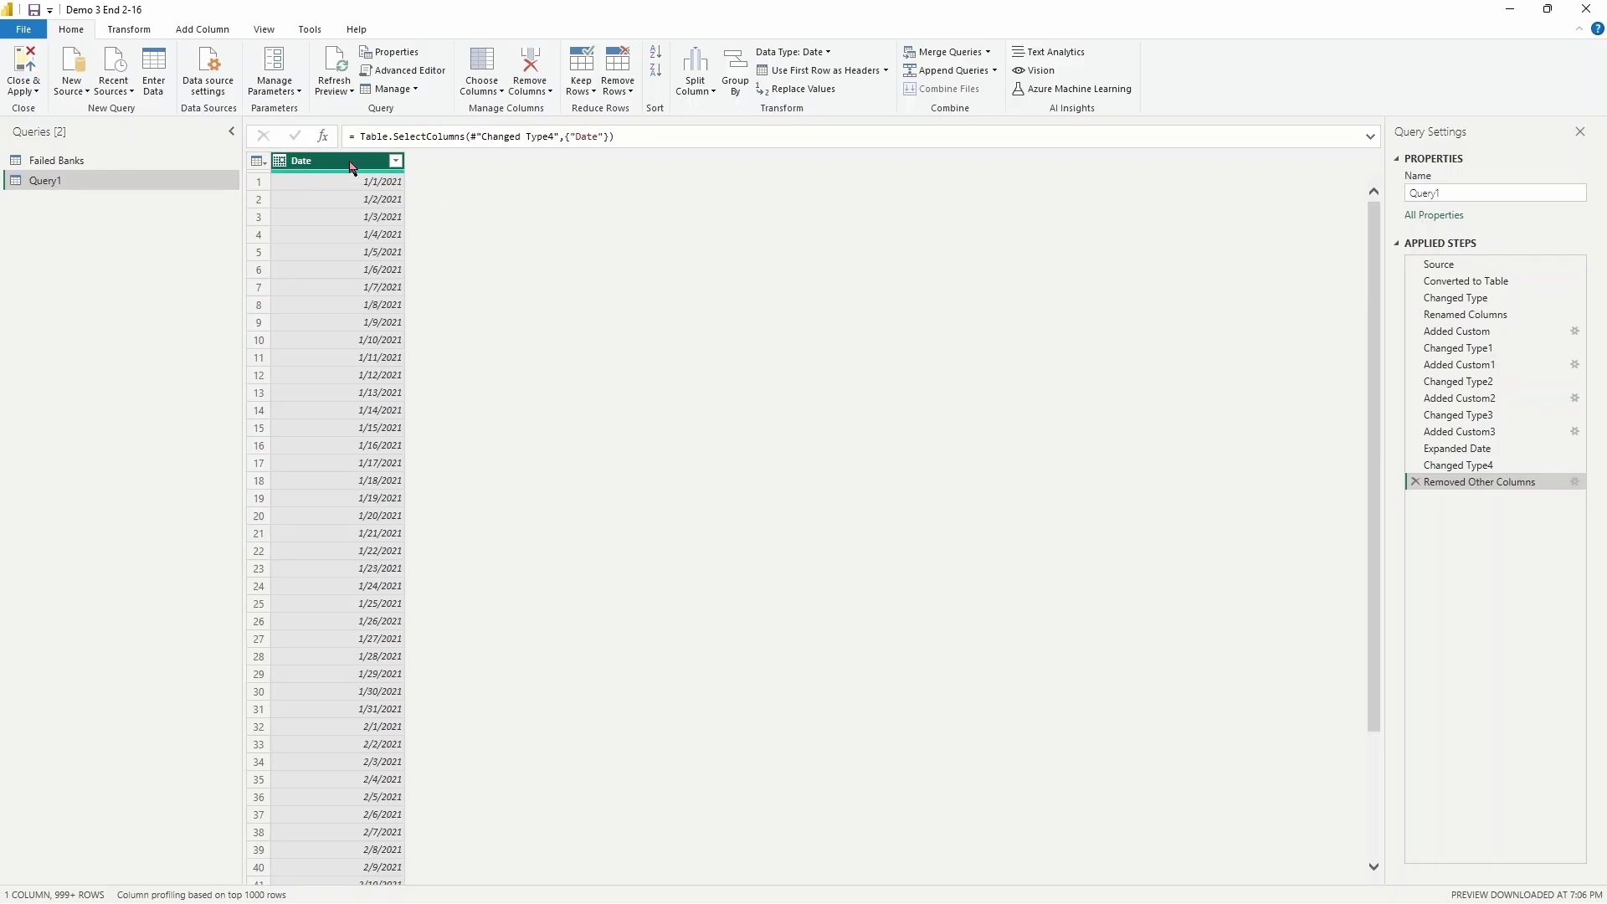
Step: Add Year and Quarter of Year columns extracted from the Date column
click(185, 32)
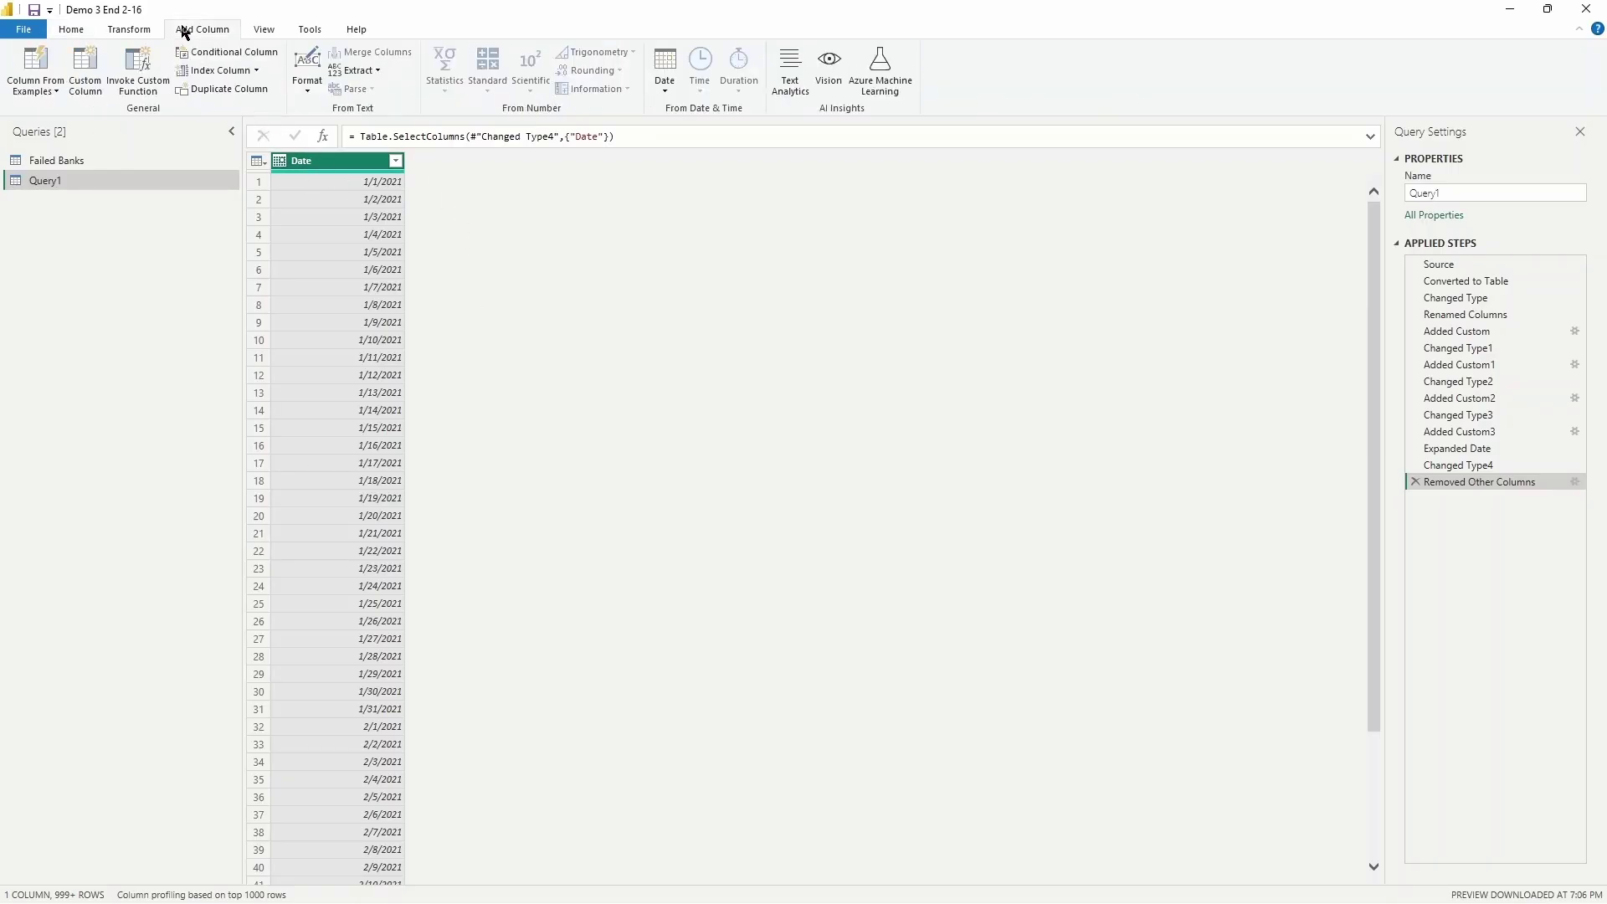
click(668, 98)
mouse_move(705, 171)
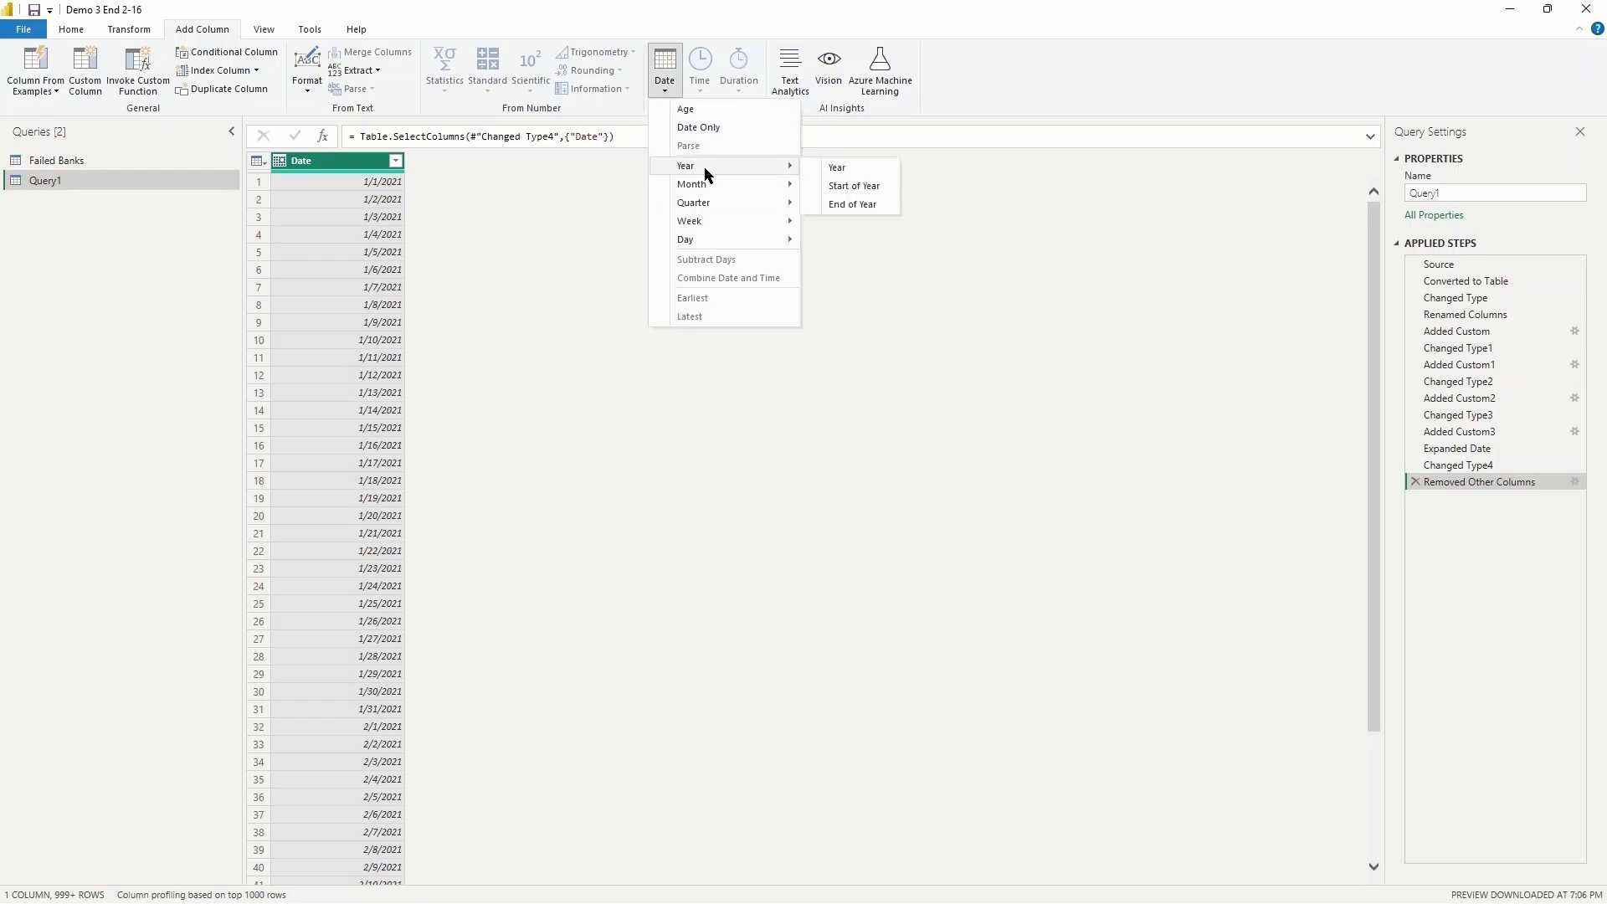
click(845, 169)
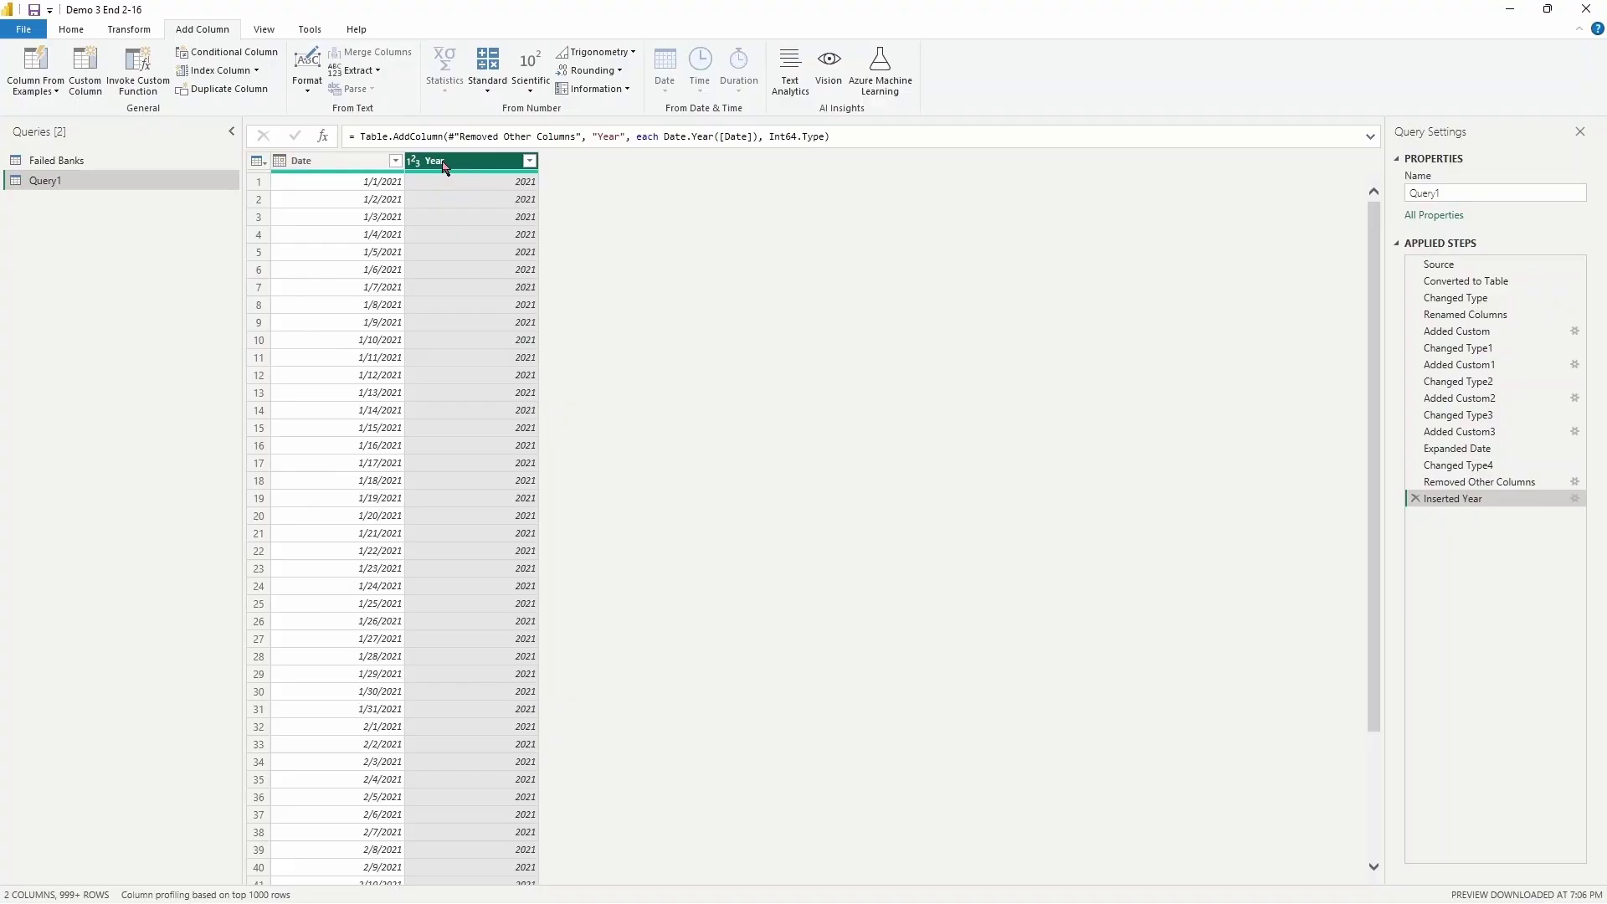
click(369, 165)
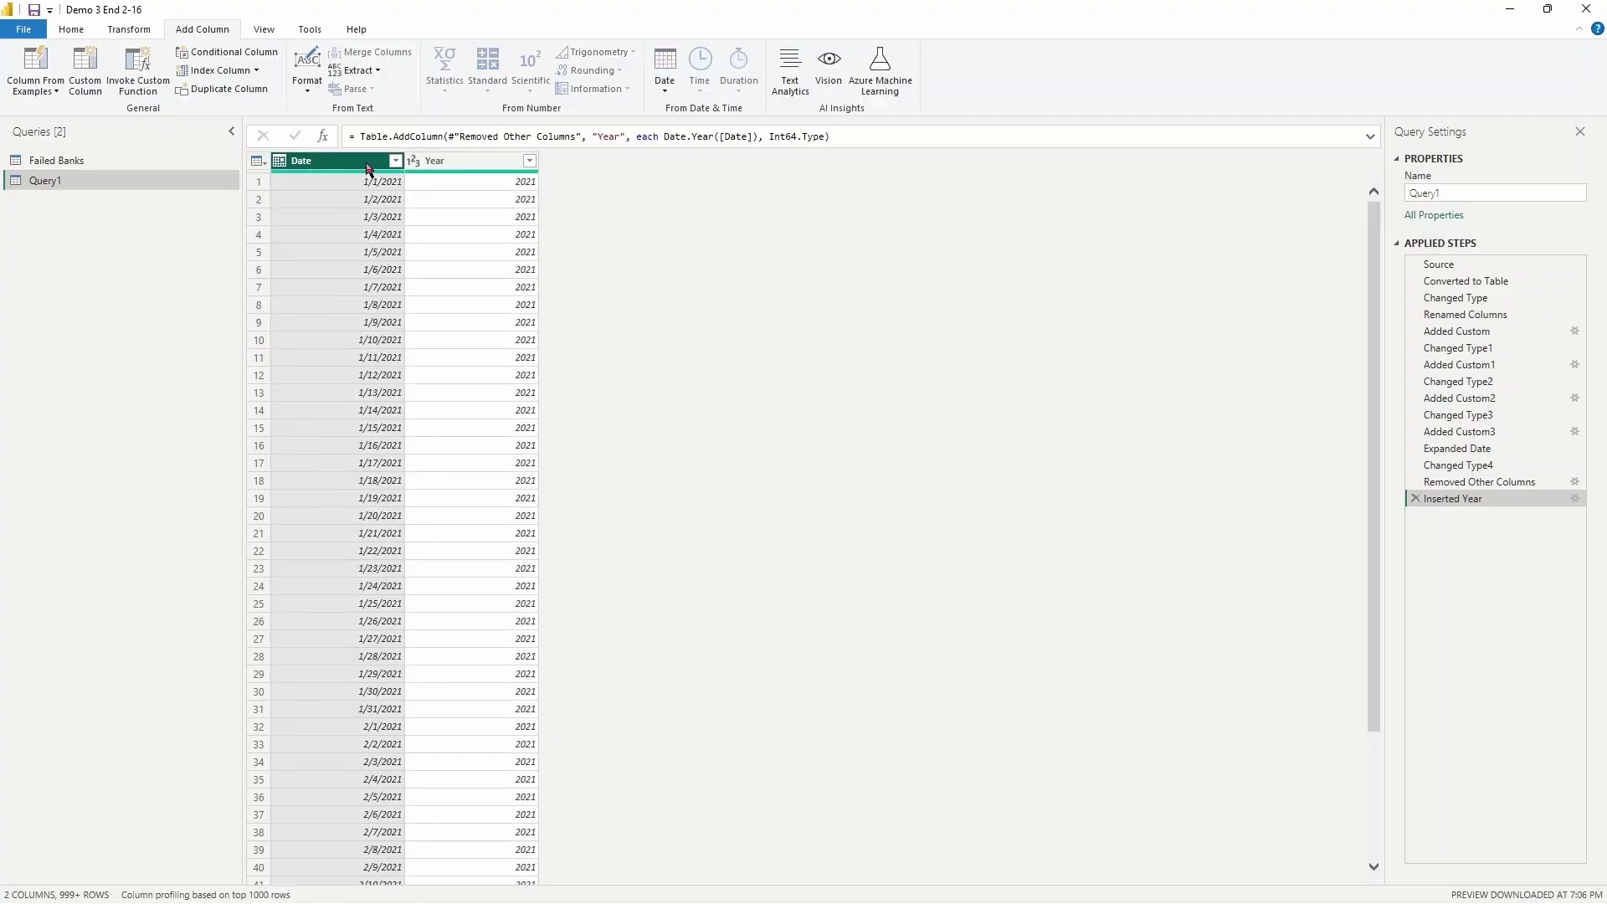
click(671, 95)
mouse_move(729, 204)
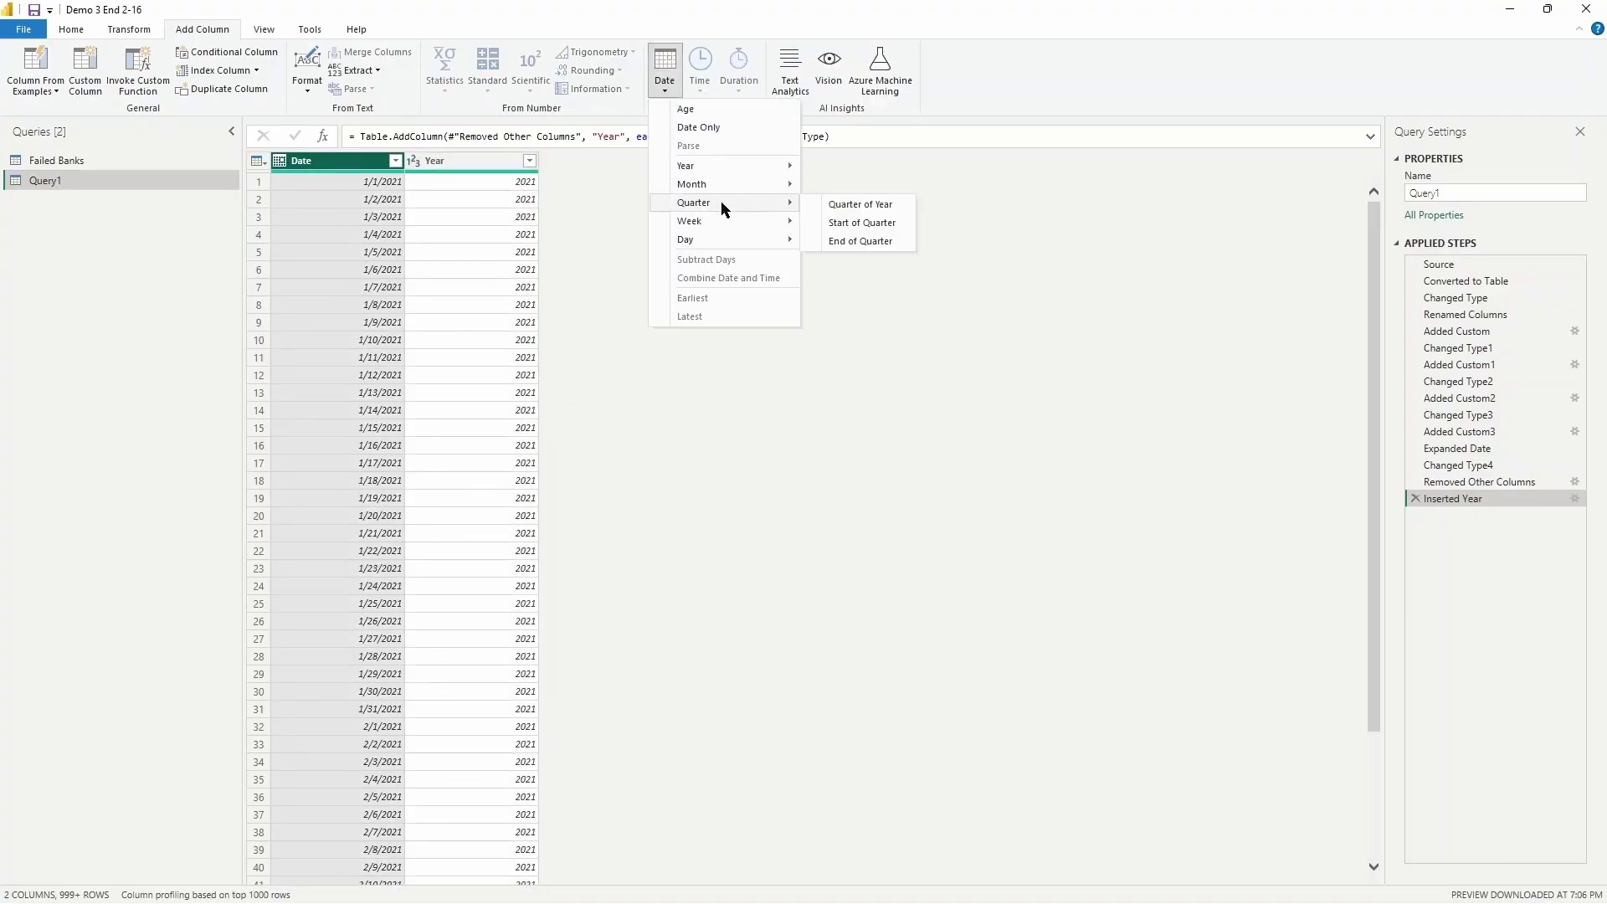
click(847, 207)
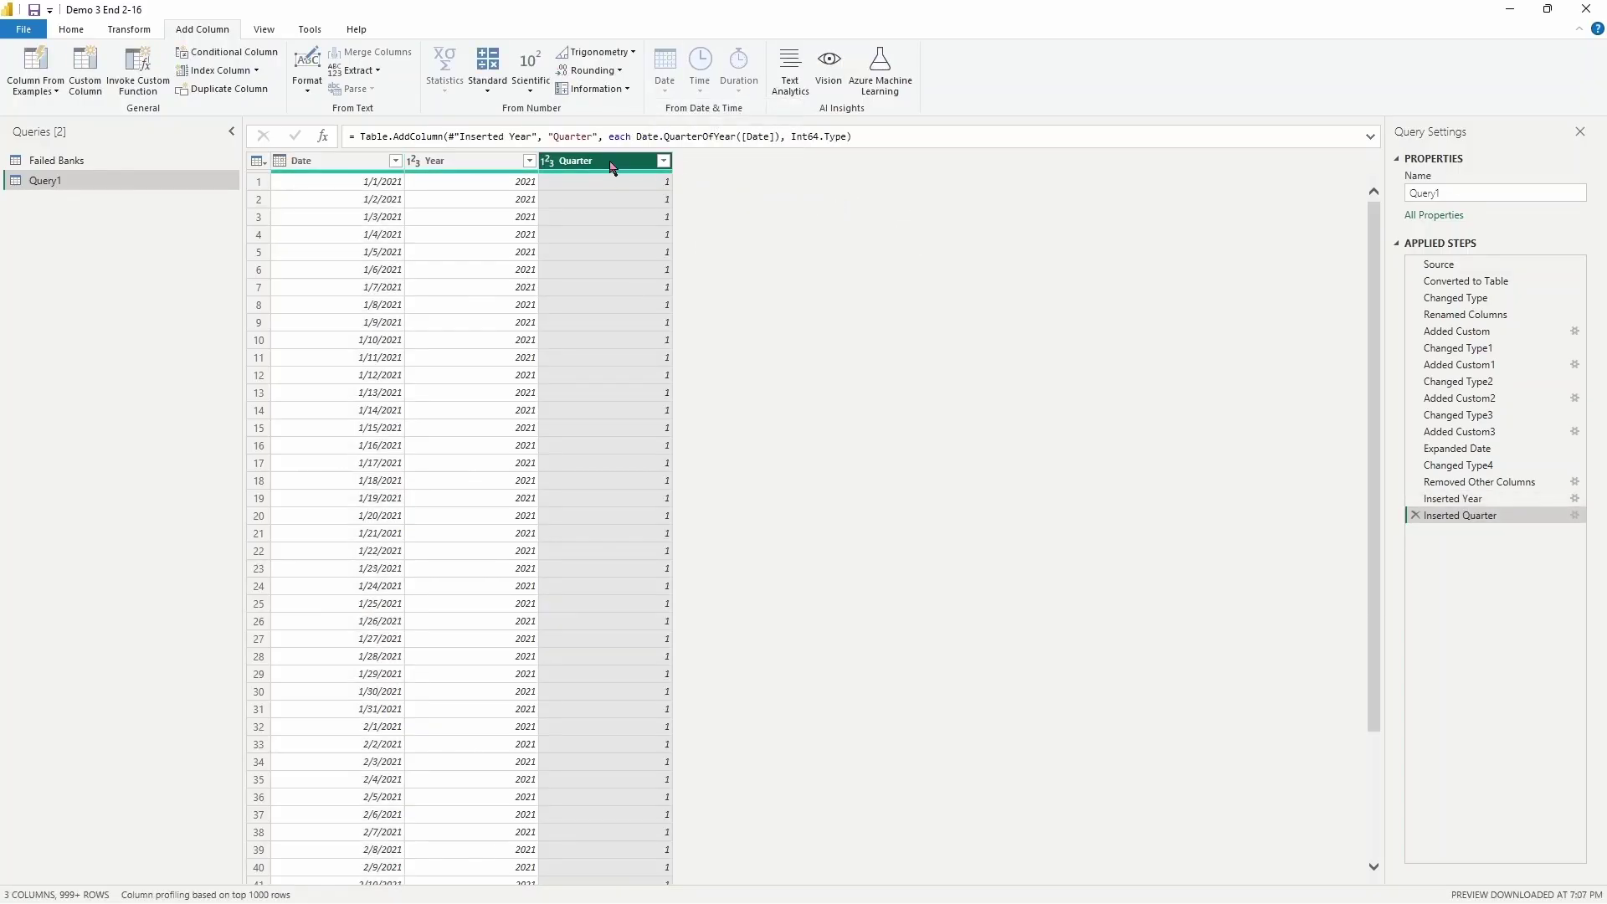
Step: Add a Month number column and a Name of Month column extracted from the Date column
click(371, 165)
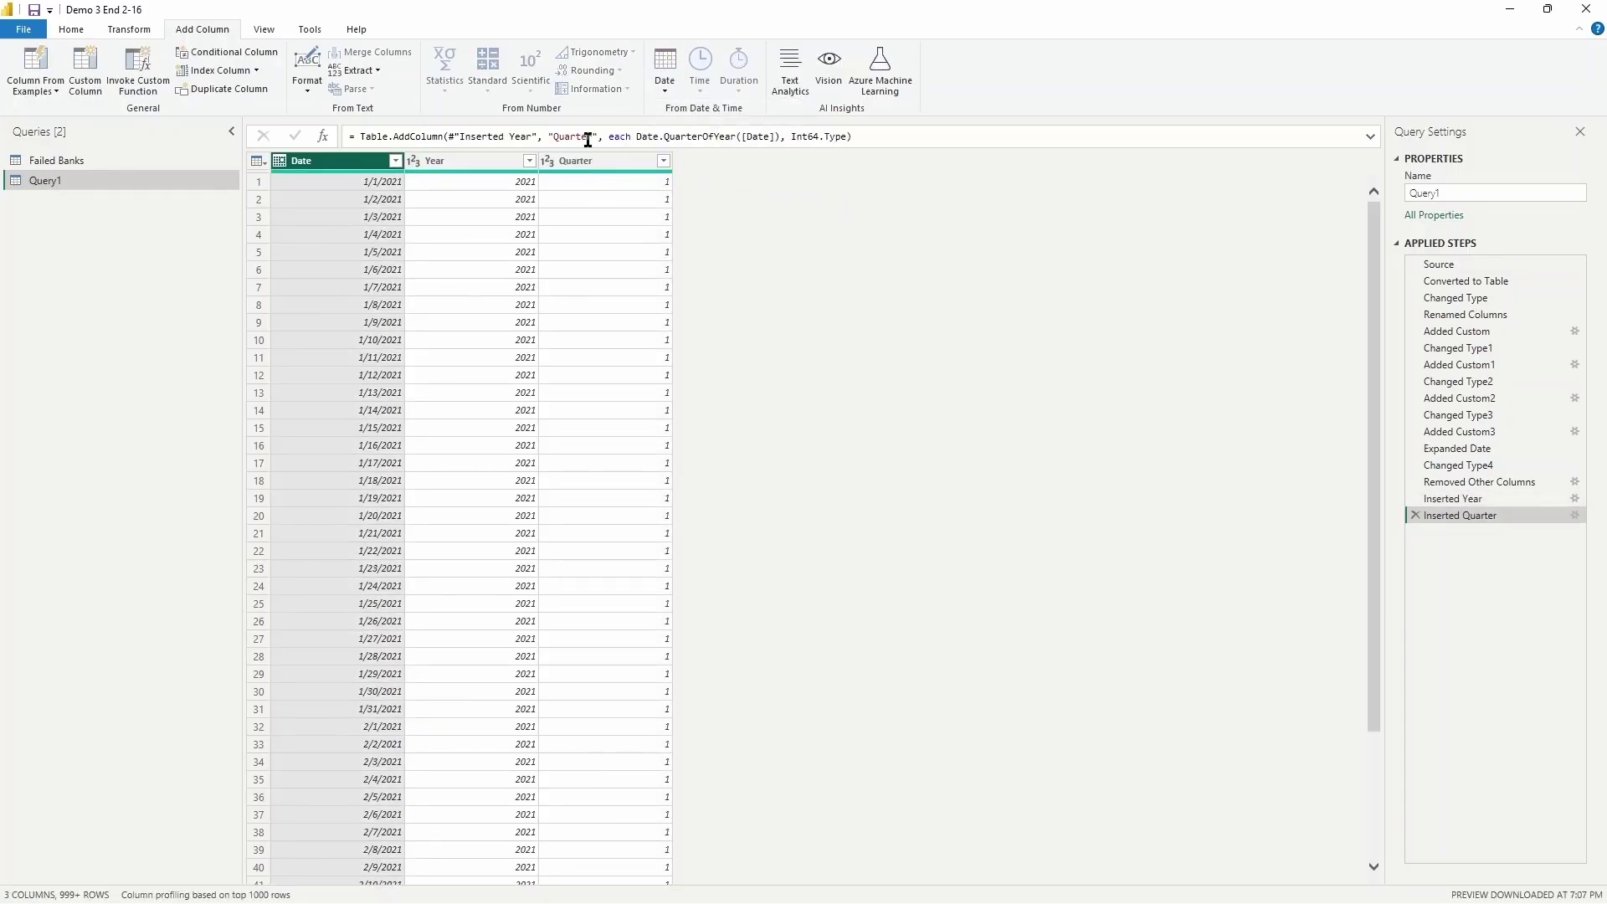
click(666, 88)
mouse_move(715, 186)
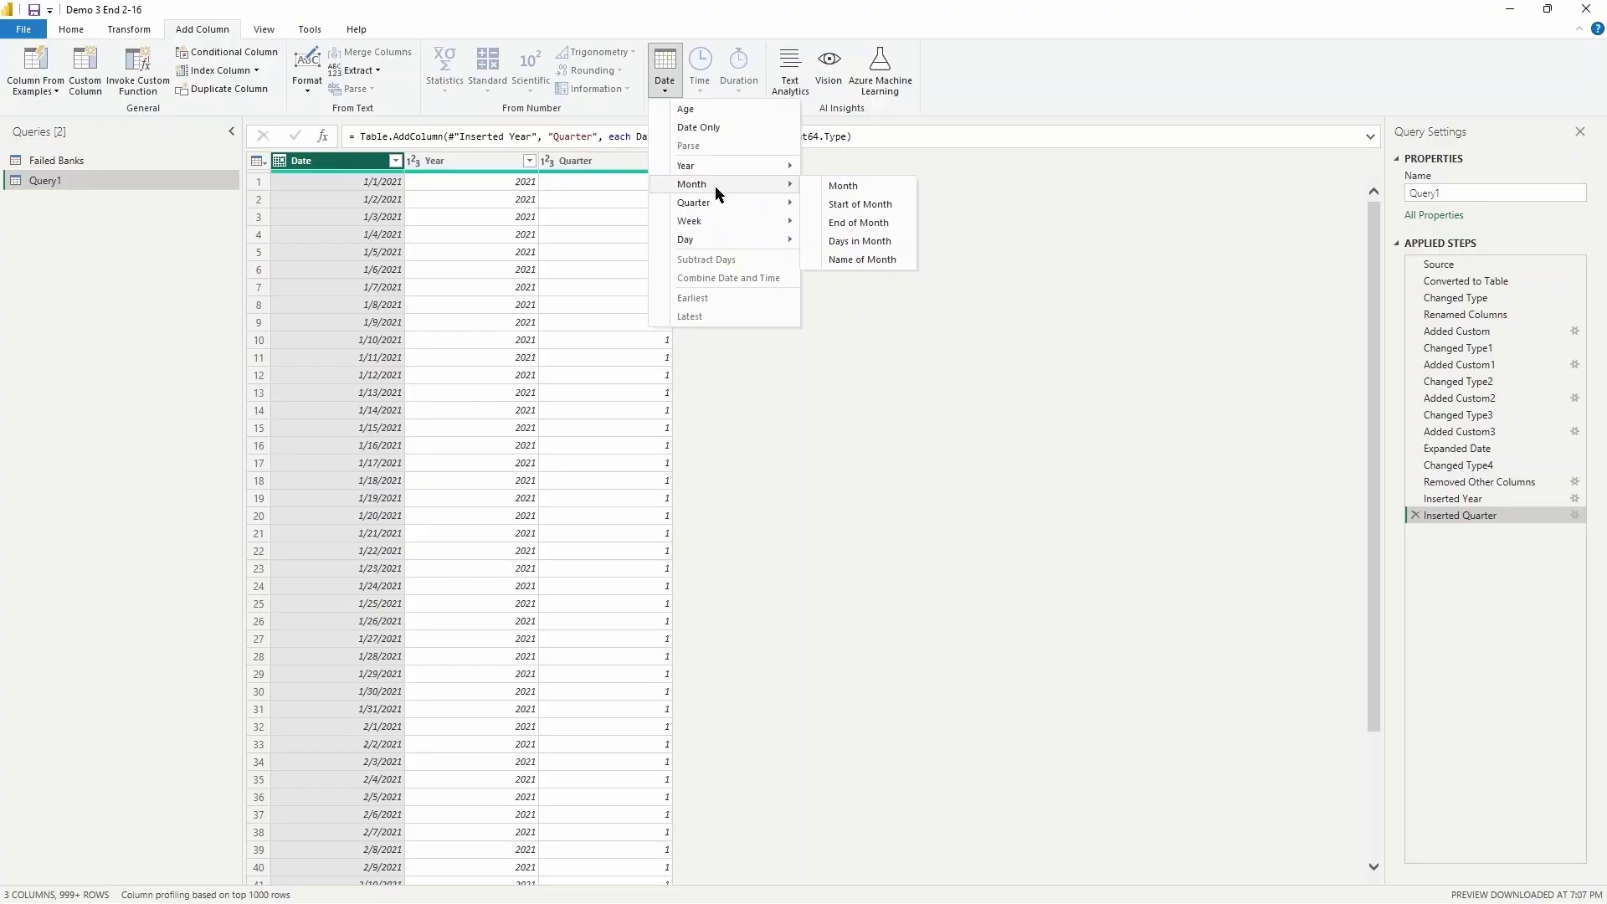
click(843, 187)
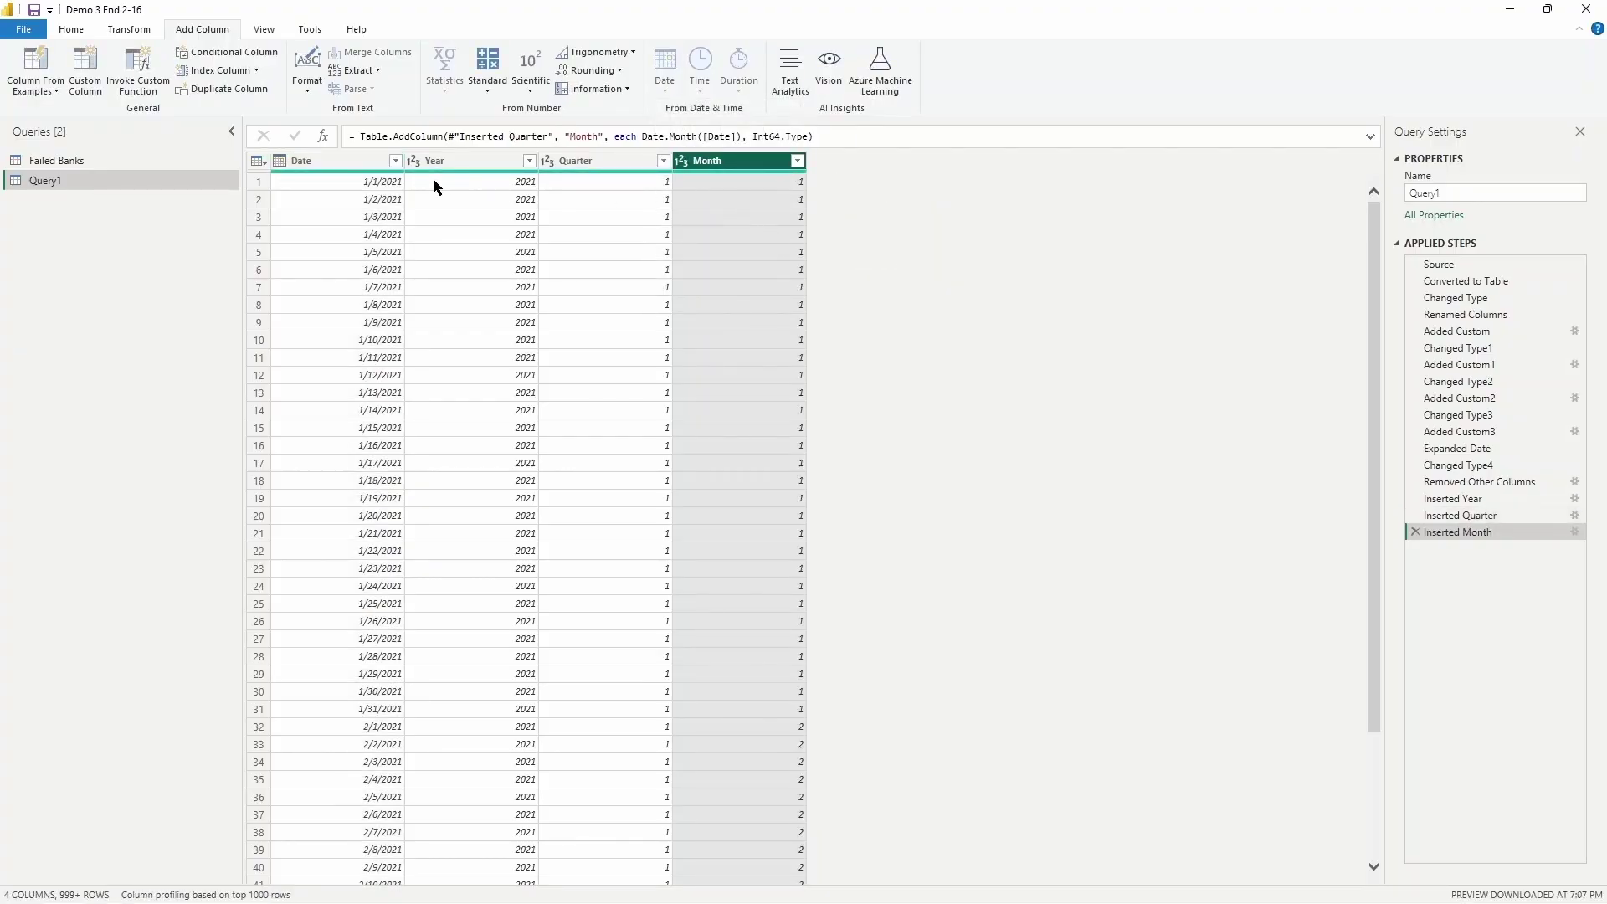
click(375, 164)
click(671, 98)
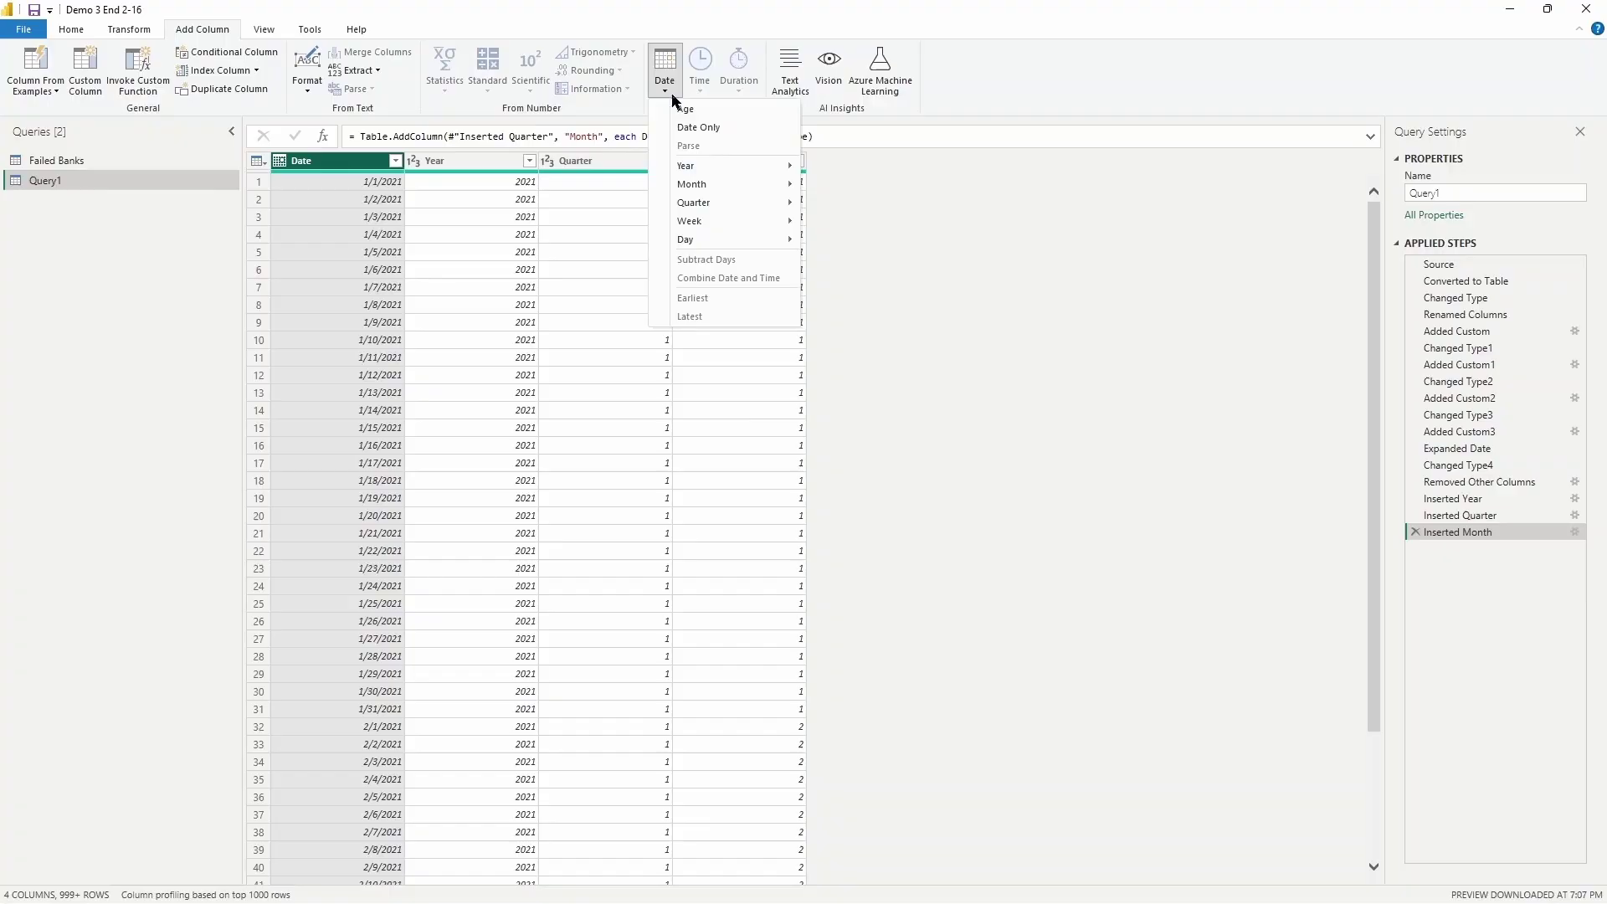
mouse_move(706, 186)
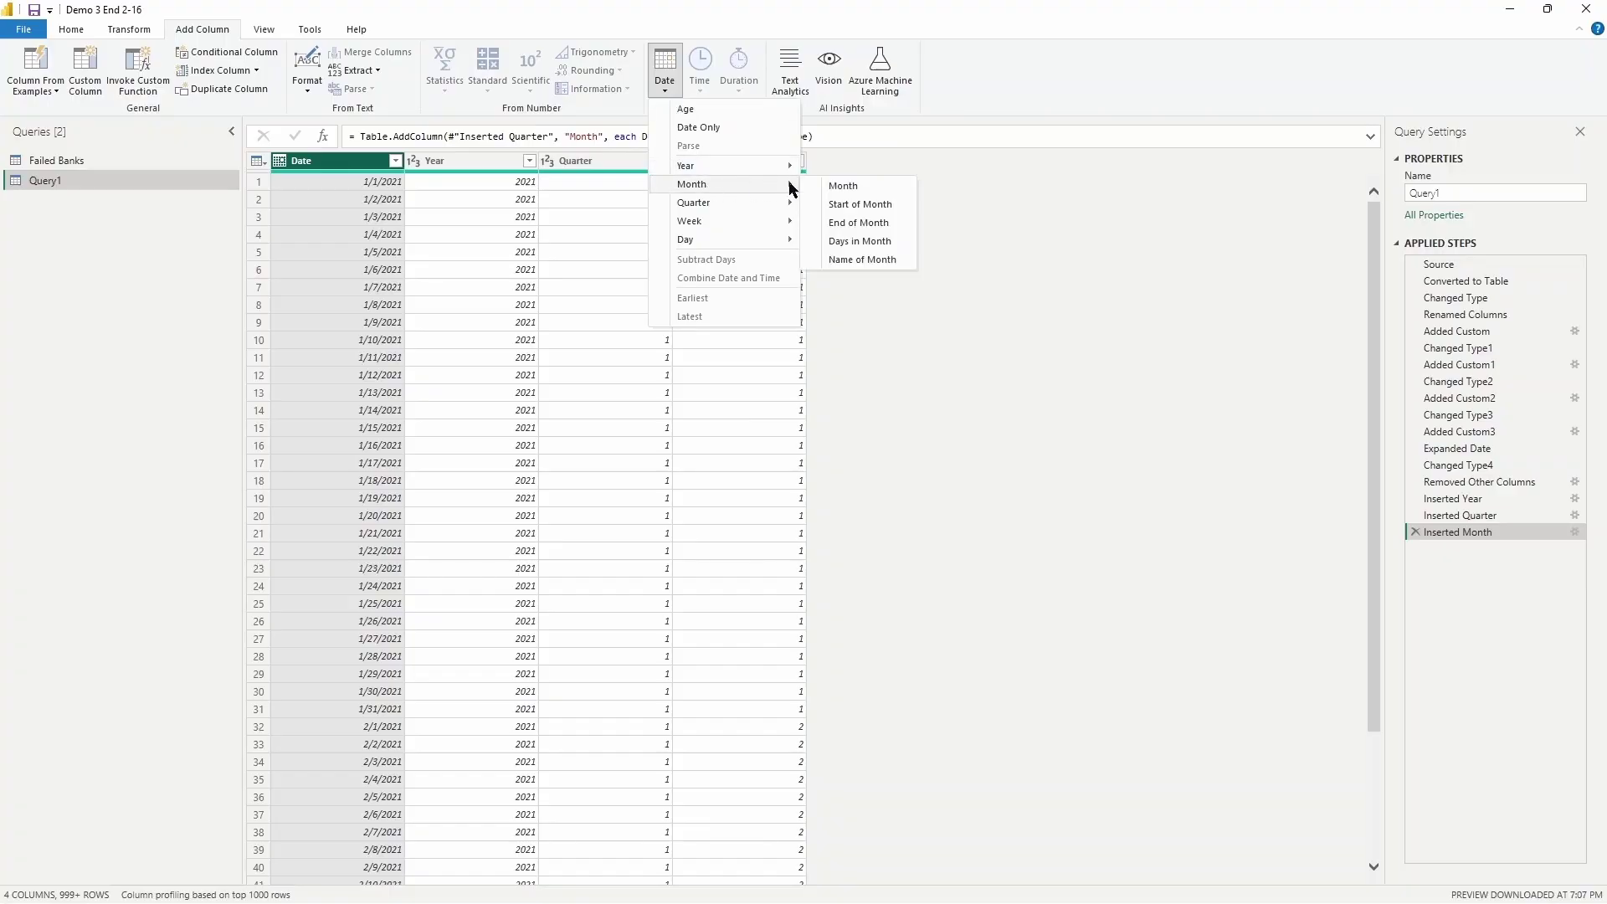
click(850, 258)
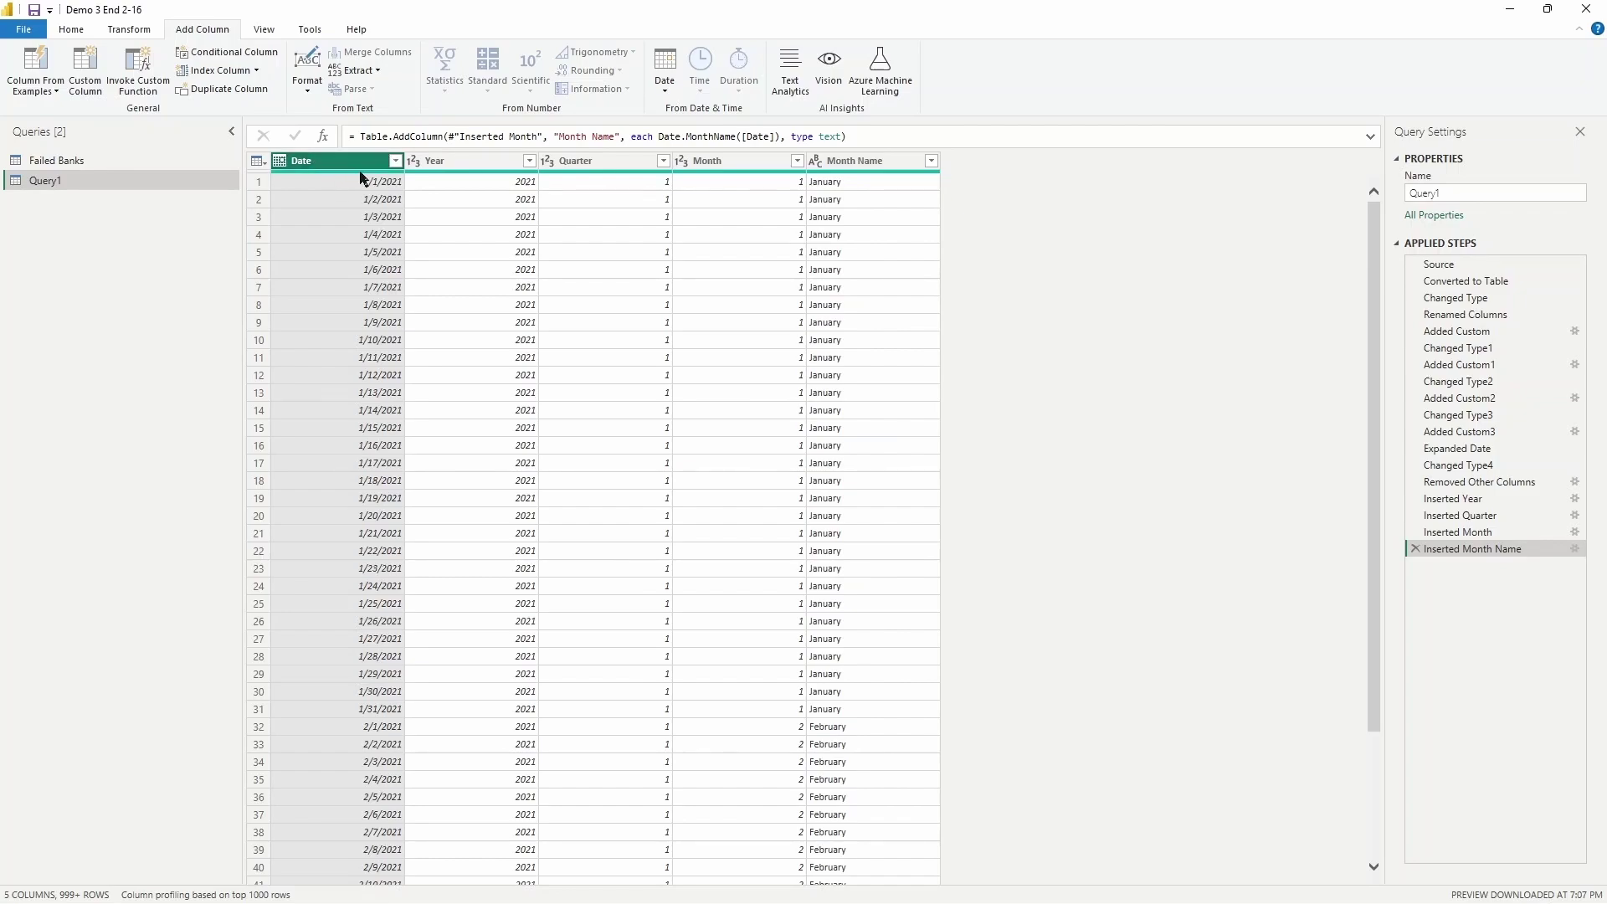
Step: Rename the Query1 query as "Date"
mouse_move(362, 179)
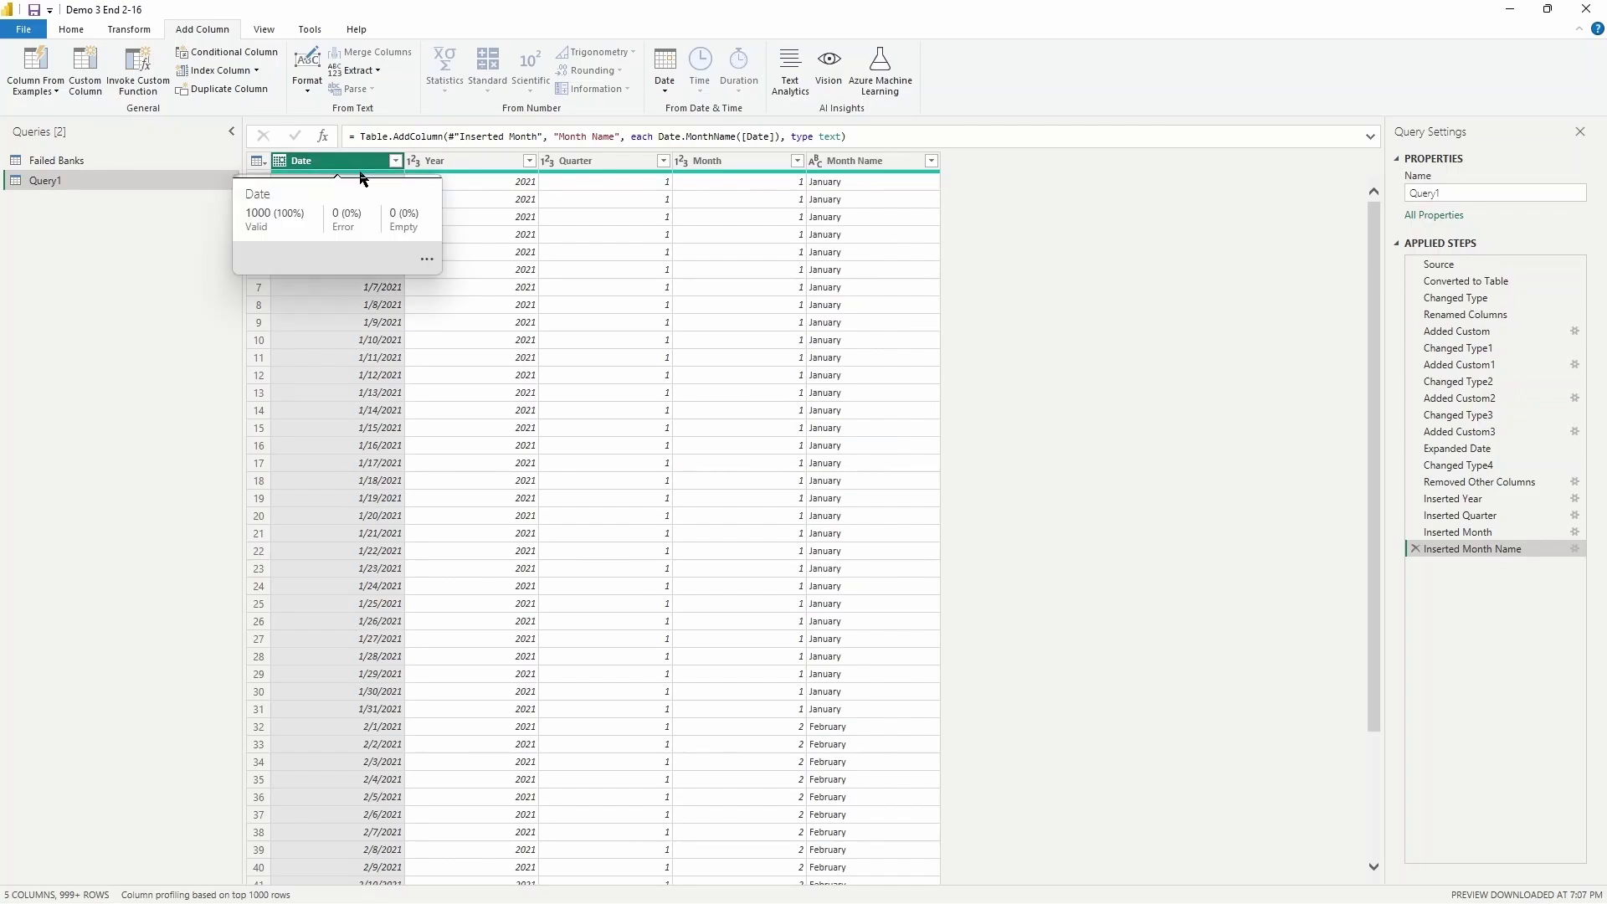
double_click(52, 181)
text(Da)
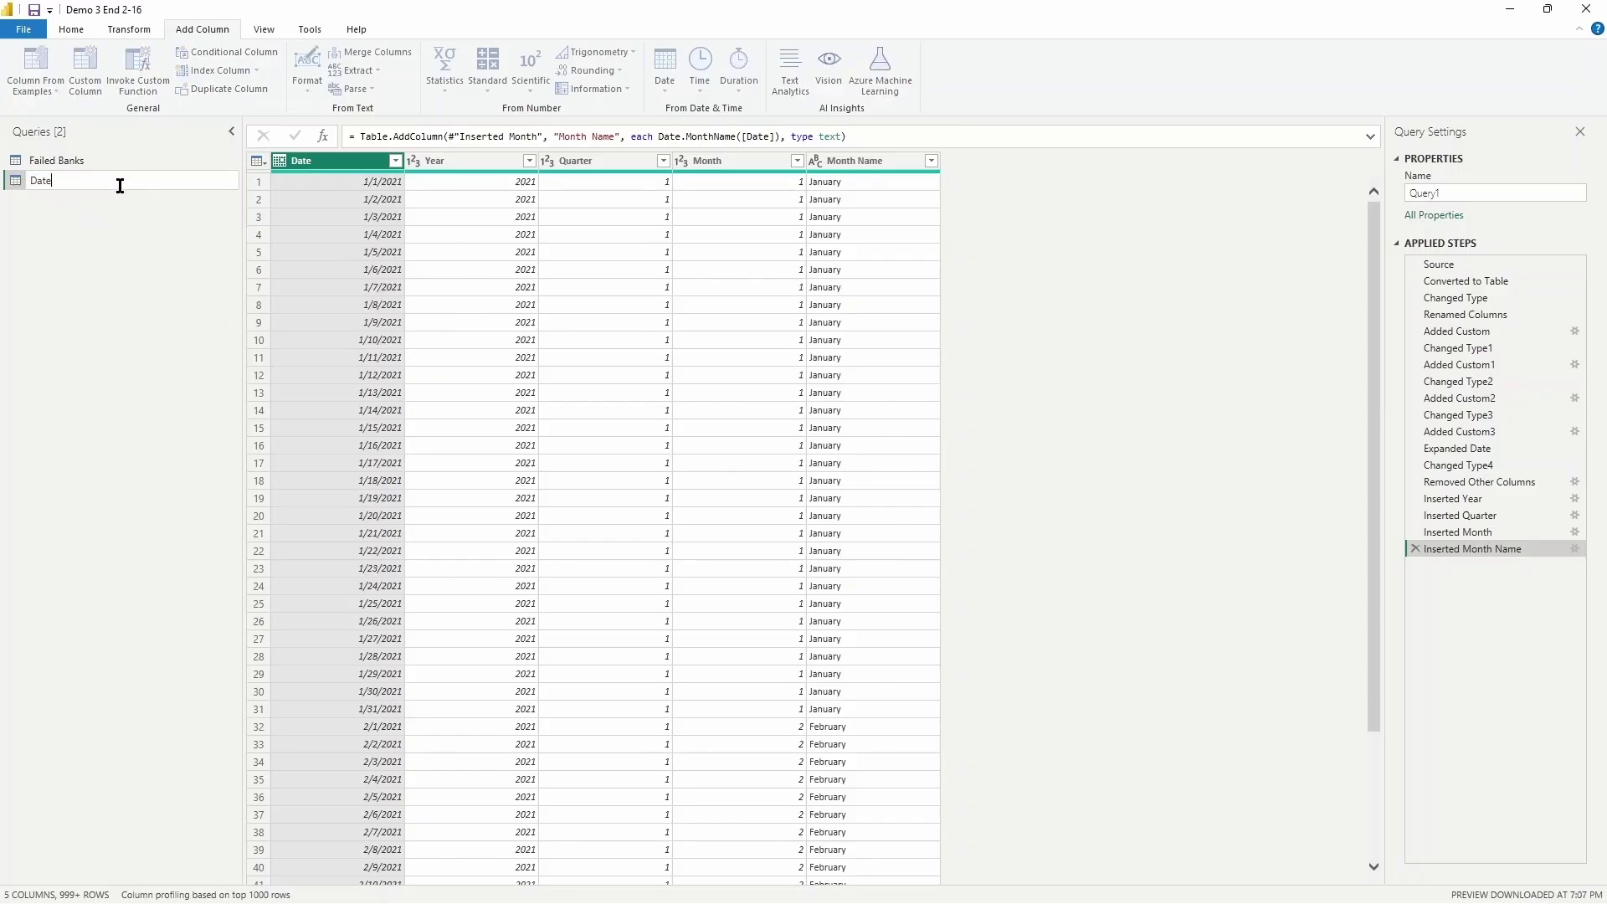
text(te)
key(Return)
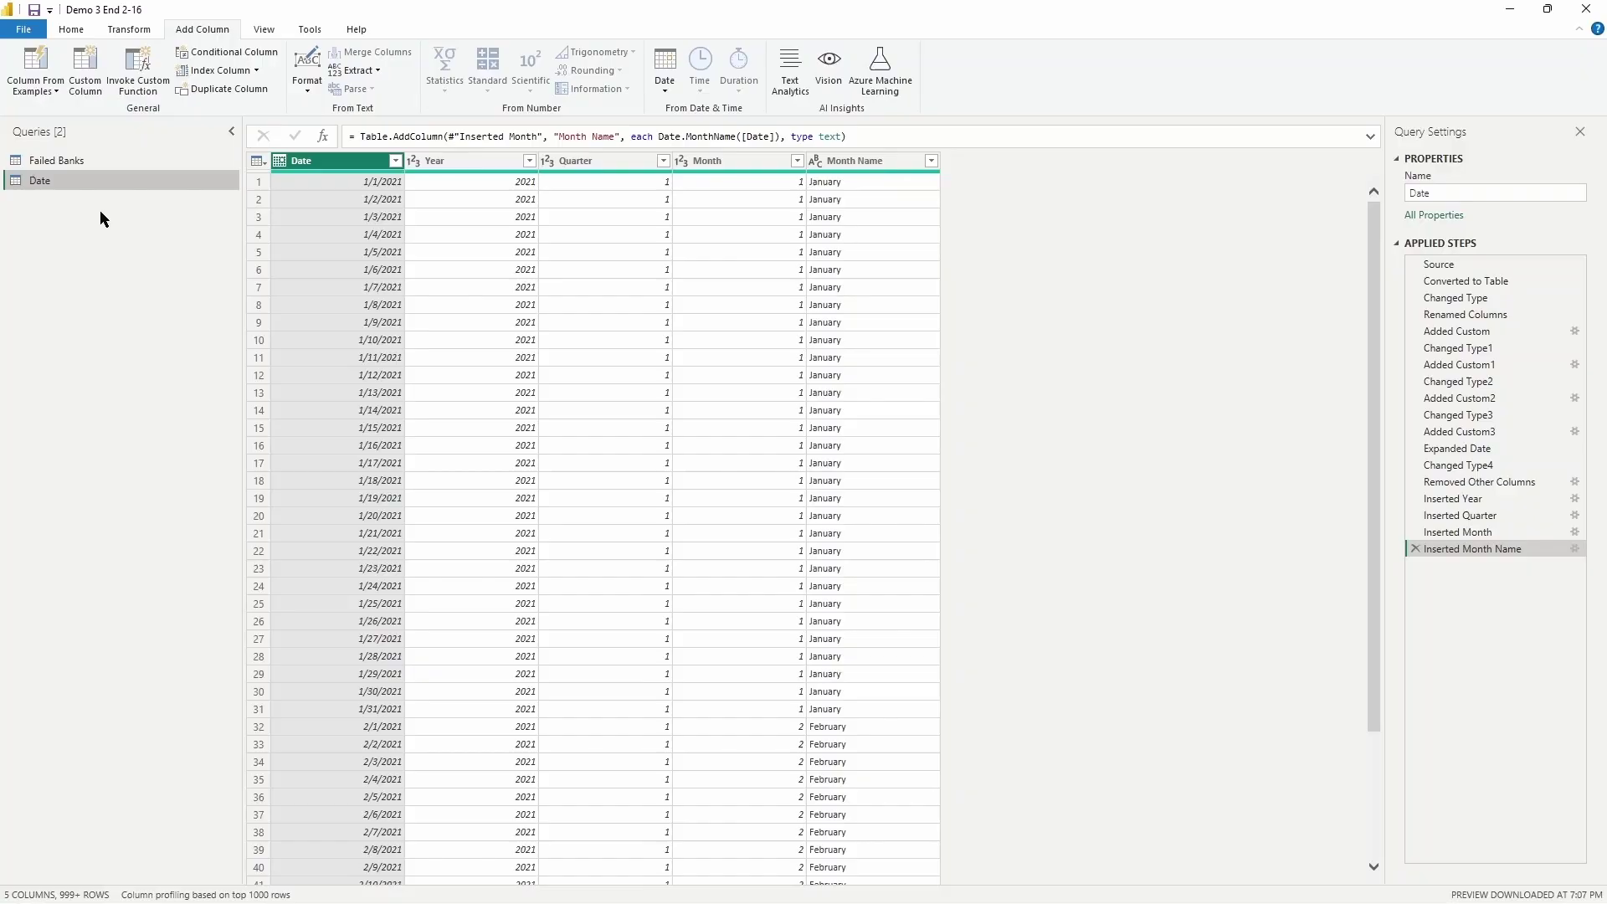